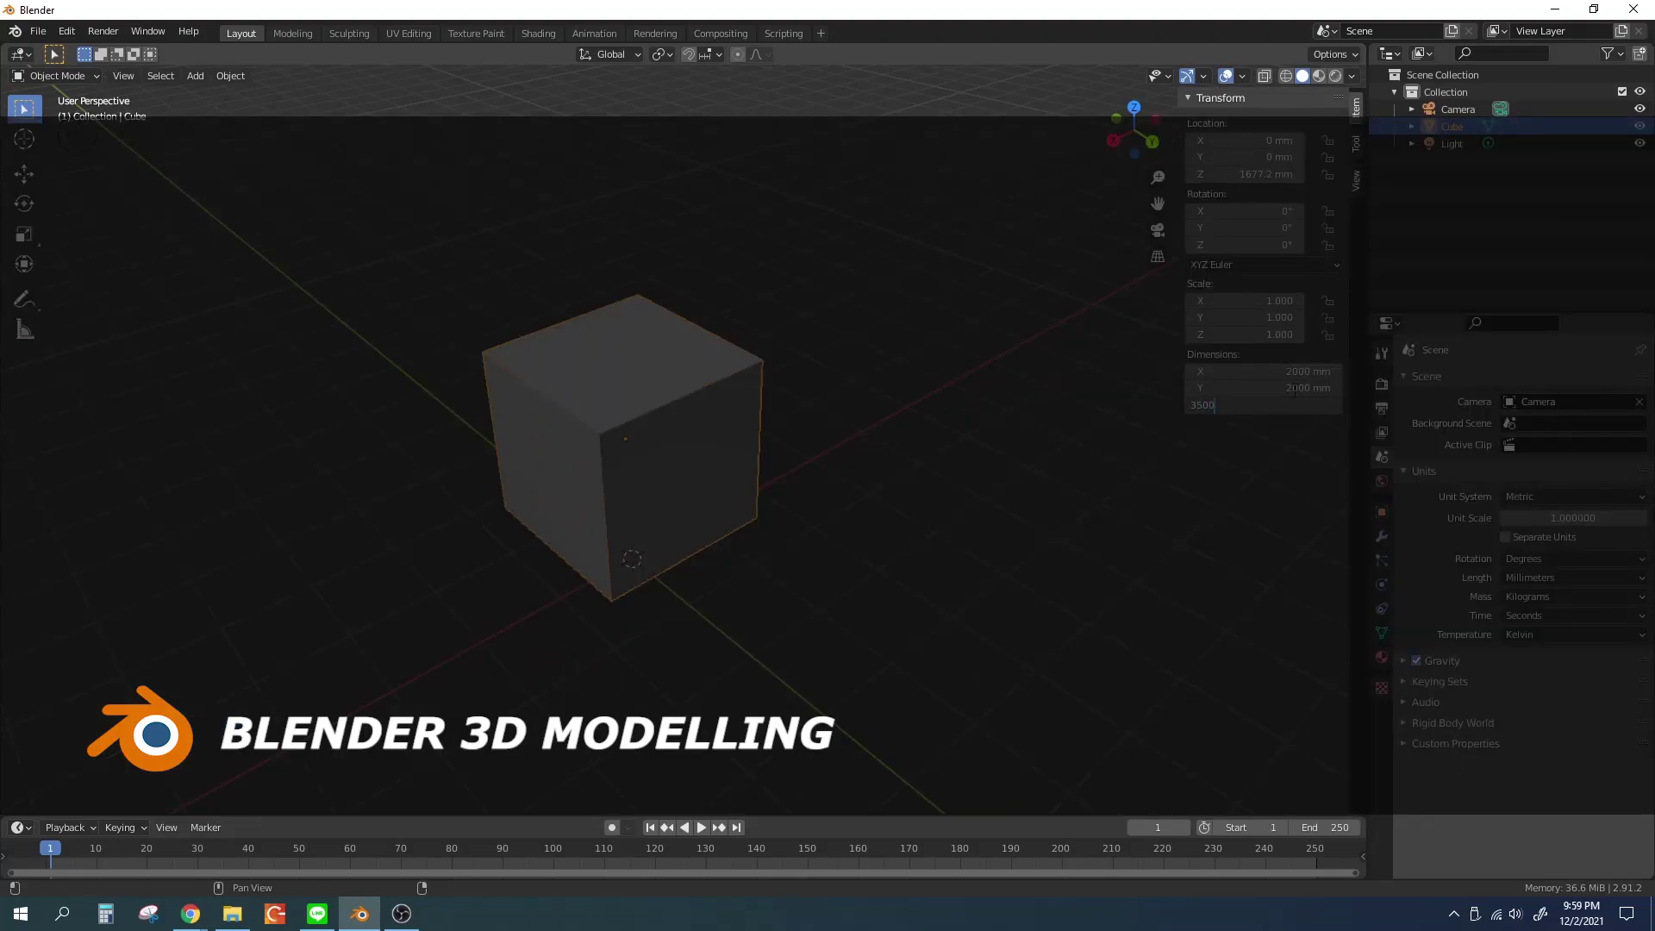
Confirm the box height of 3500 mm for the 21000 × 6300 × 3500 mm box
{"action": "key", "text": "Return"}
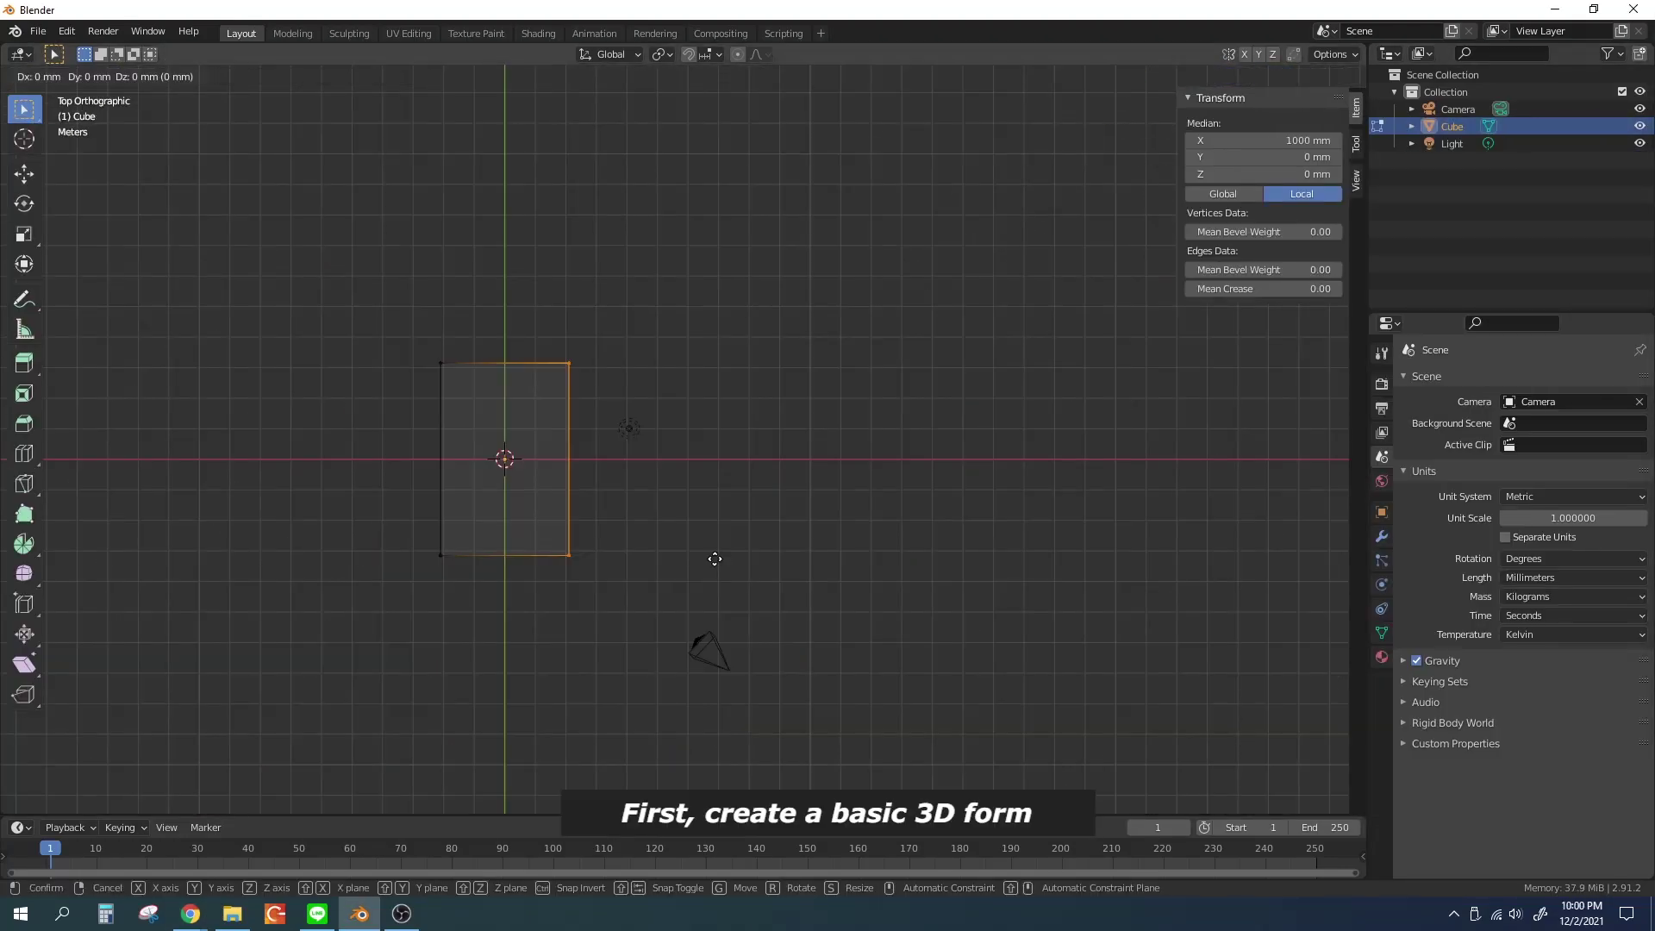
{"action": "key", "text": "Tab"}
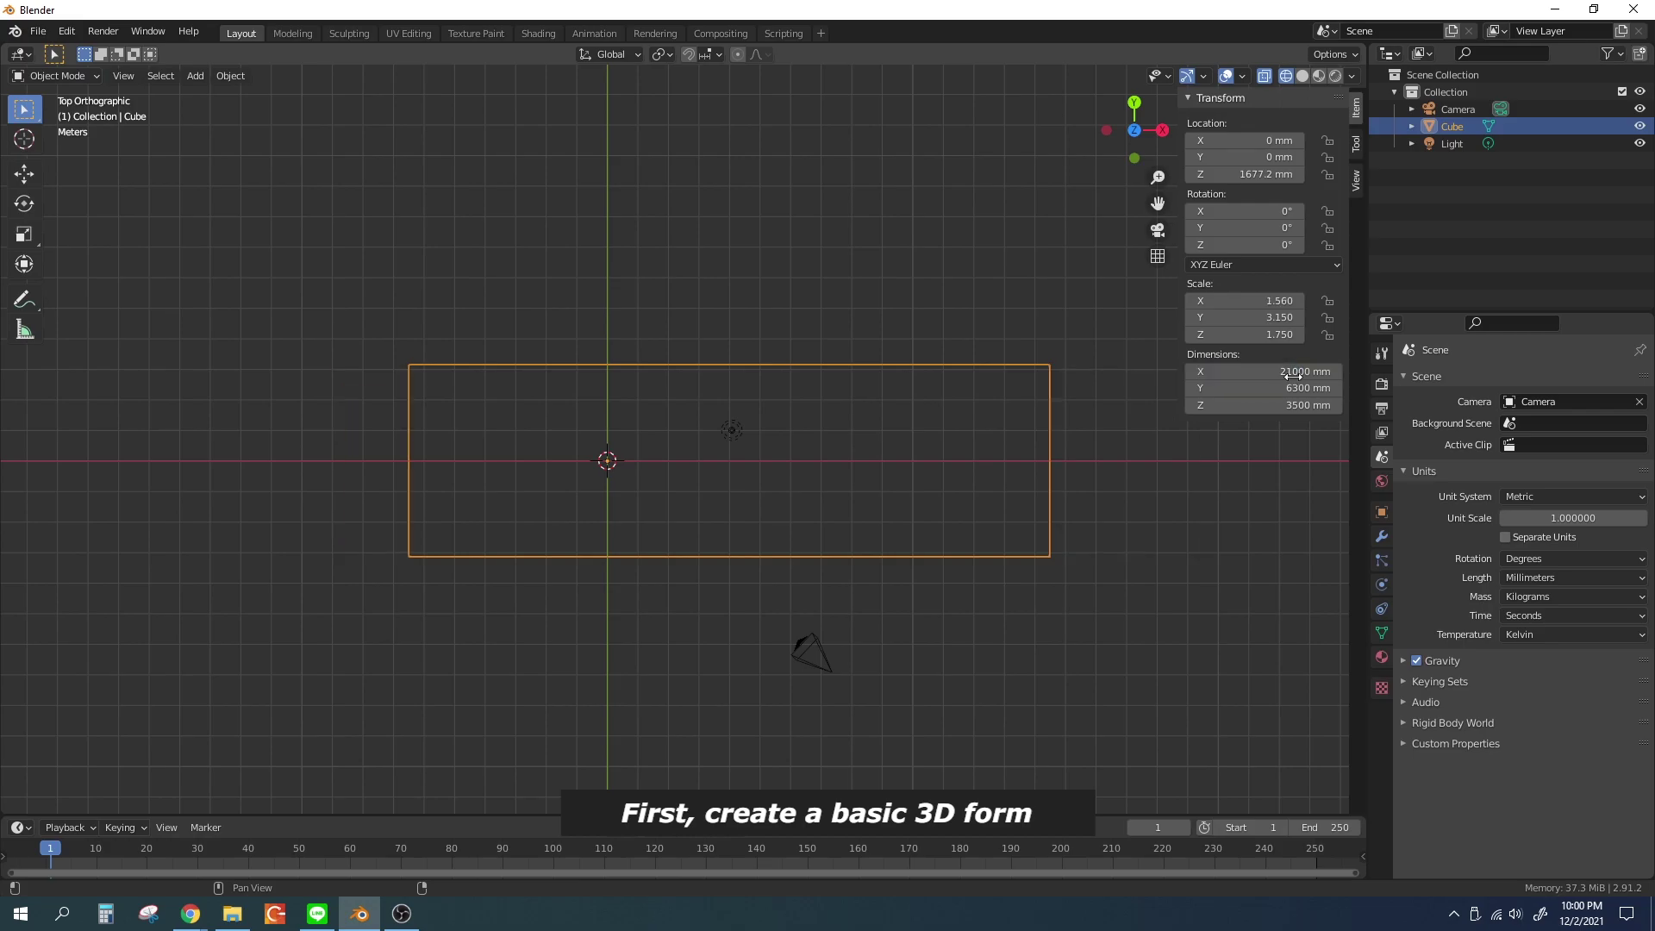
{"action": "mouse_move", "coordinate": [655, 380]}
{"action": "middle_mouse_down"}
{"action": "mouse_move", "coordinate": [535, 395]}
{"action": "mouse_move", "coordinate": [557, 525]}
{"action": "middle_mouse_up"}
{"action": "key", "text": "Tab"}
{"action": "left_click", "coordinate": [781, 467]}
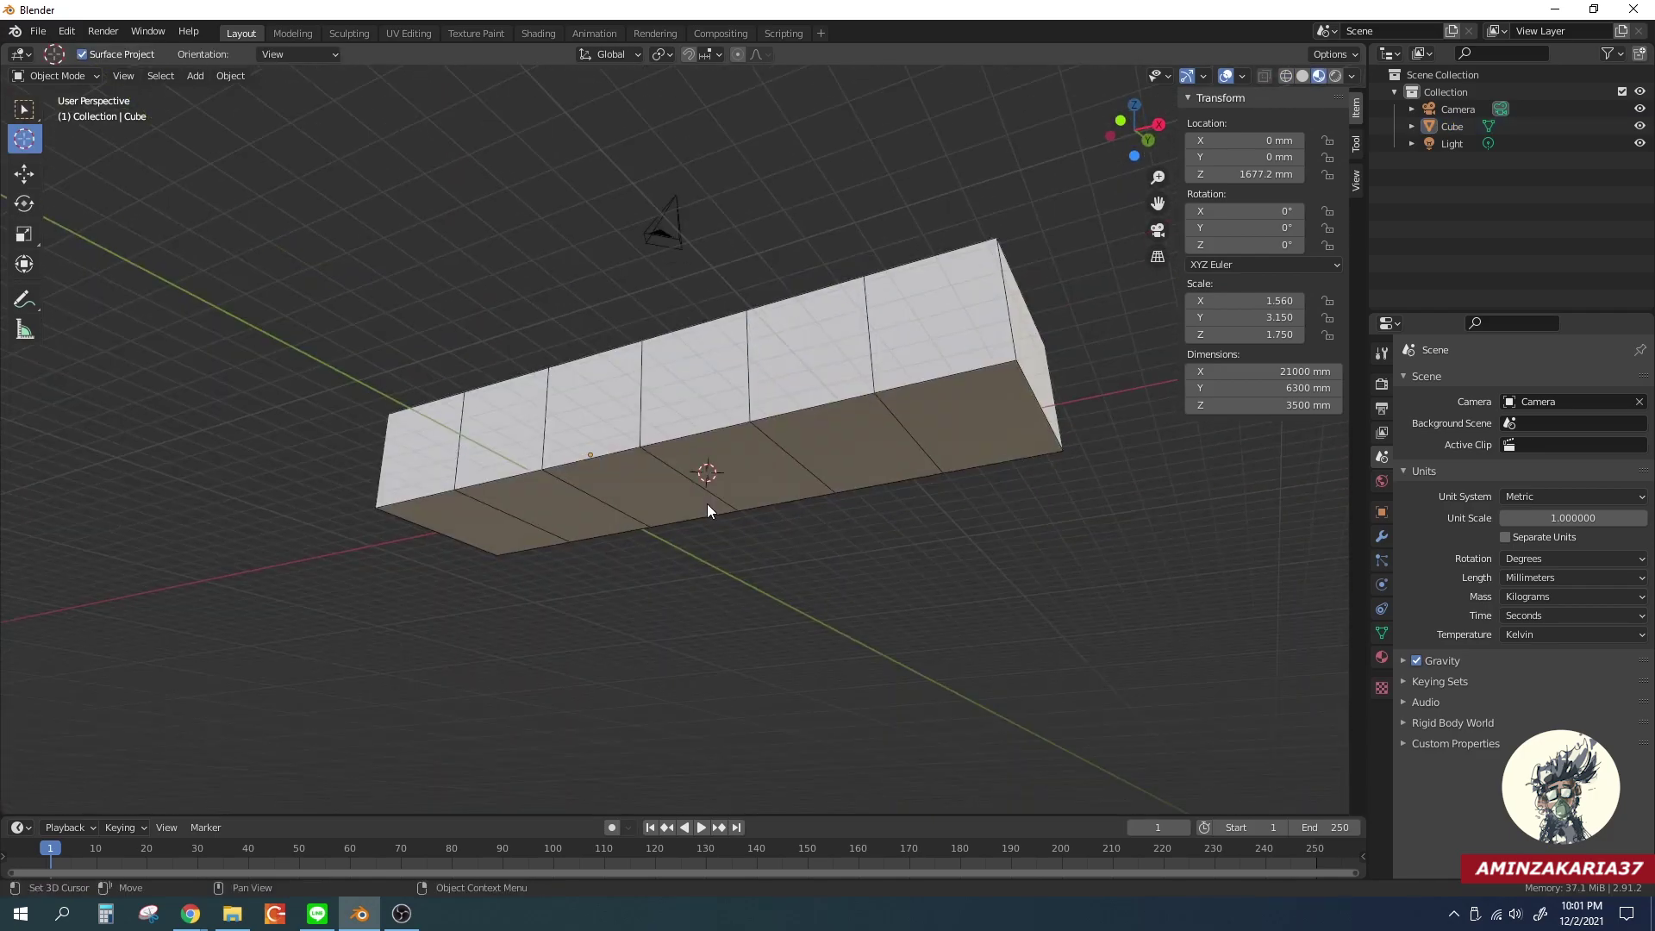
Add a plane and scale it up into a large ground plane
{"action": "key", "text": "shift+a"}
{"action": "left_click", "coordinate": [781, 503]}
{"action": "mouse_move", "coordinate": [762, 510]}
{"action": "middle_mouse_down"}
{"action": "mouse_move", "coordinate": [729, 485]}
{"action": "mouse_move", "coordinate": [770, 532]}
{"action": "middle_mouse_up"}
{"action": "middle_click_drag", "start_coordinate": [808, 609], "coordinate": [727, 431]}
{"action": "left_click", "coordinate": [727, 431]}
{"action": "key", "text": "s"}
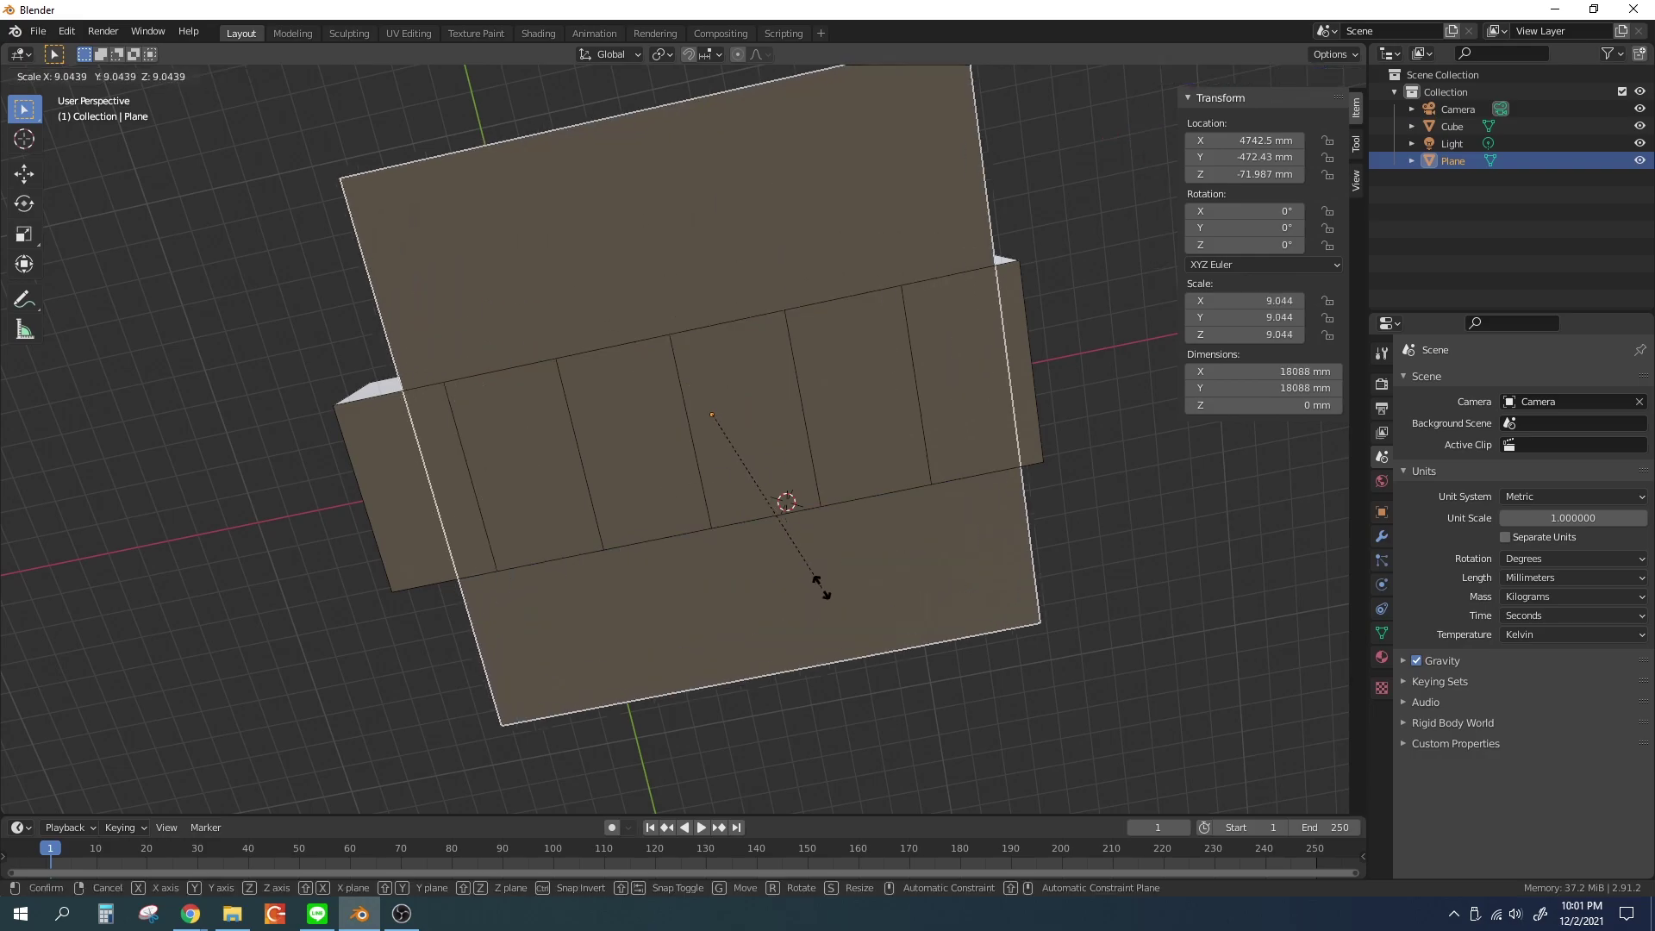
{"action": "left_click", "coordinate": [820, 610]}
{"action": "mouse_move", "coordinate": [820, 609]}
{"action": "middle_mouse_down"}
{"action": "mouse_move", "coordinate": [768, 547]}
{"action": "mouse_move", "coordinate": [901, 527]}
{"action": "middle_mouse_up"}
Subdivide the ground plane into a grid
{"action": "key", "text": "Tab"}
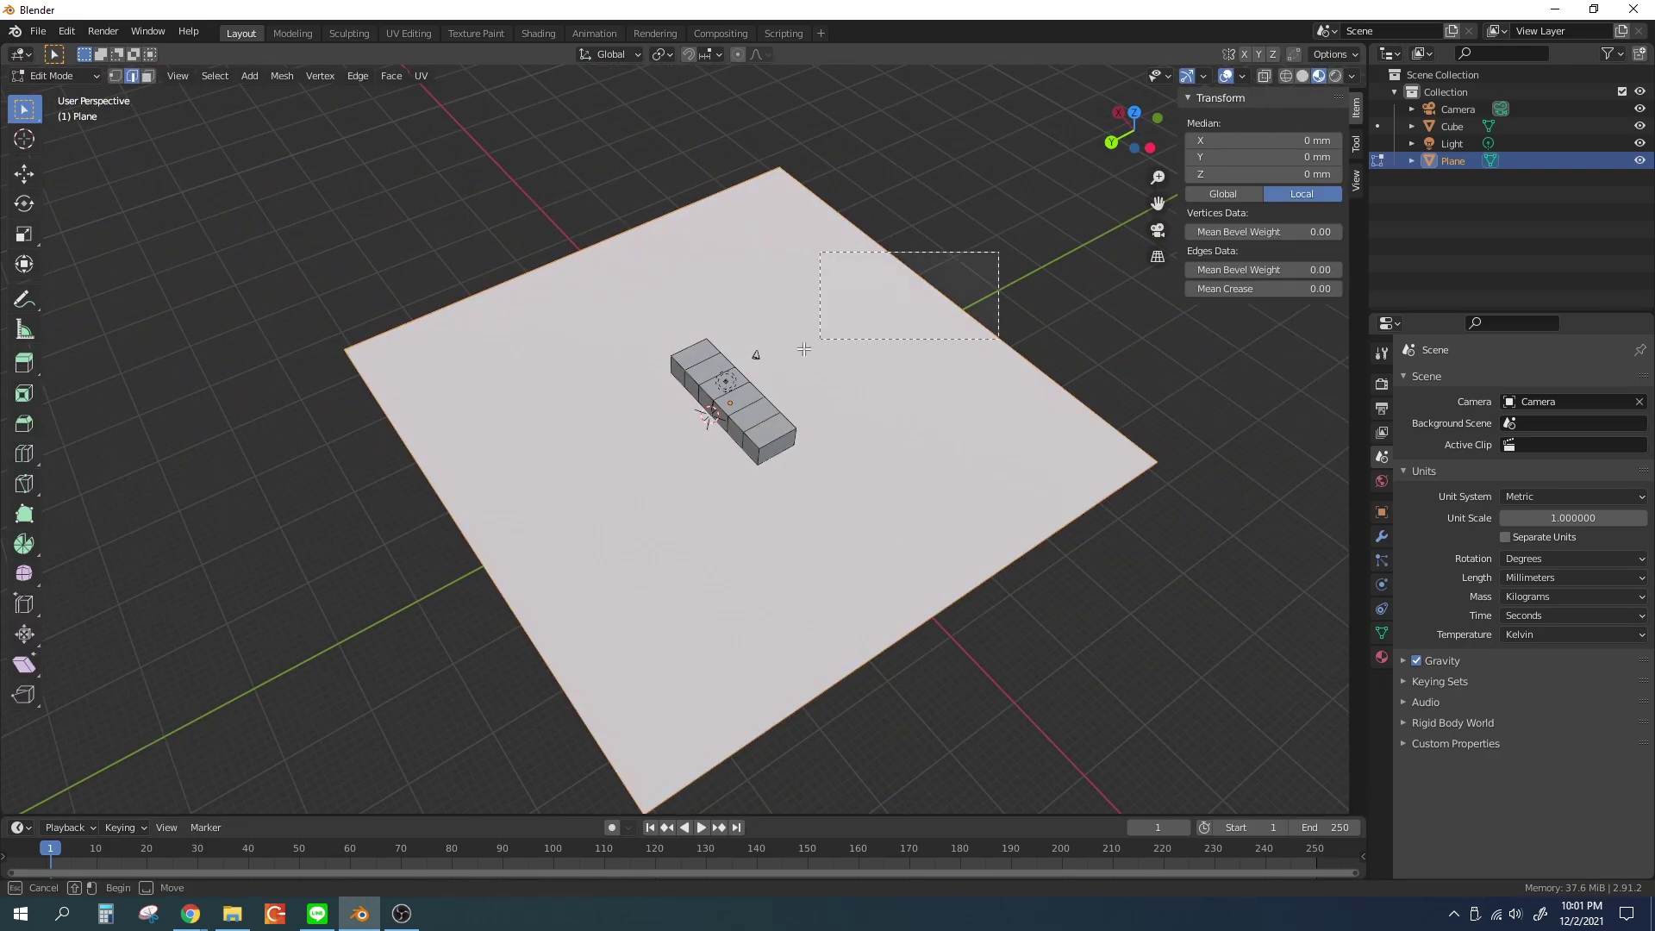
{"action": "right_click", "coordinate": [804, 349]}
{"action": "left_click", "coordinate": [828, 366]}
{"action": "middle_click_drag", "start_coordinate": [924, 658], "coordinate": [309, 684]}
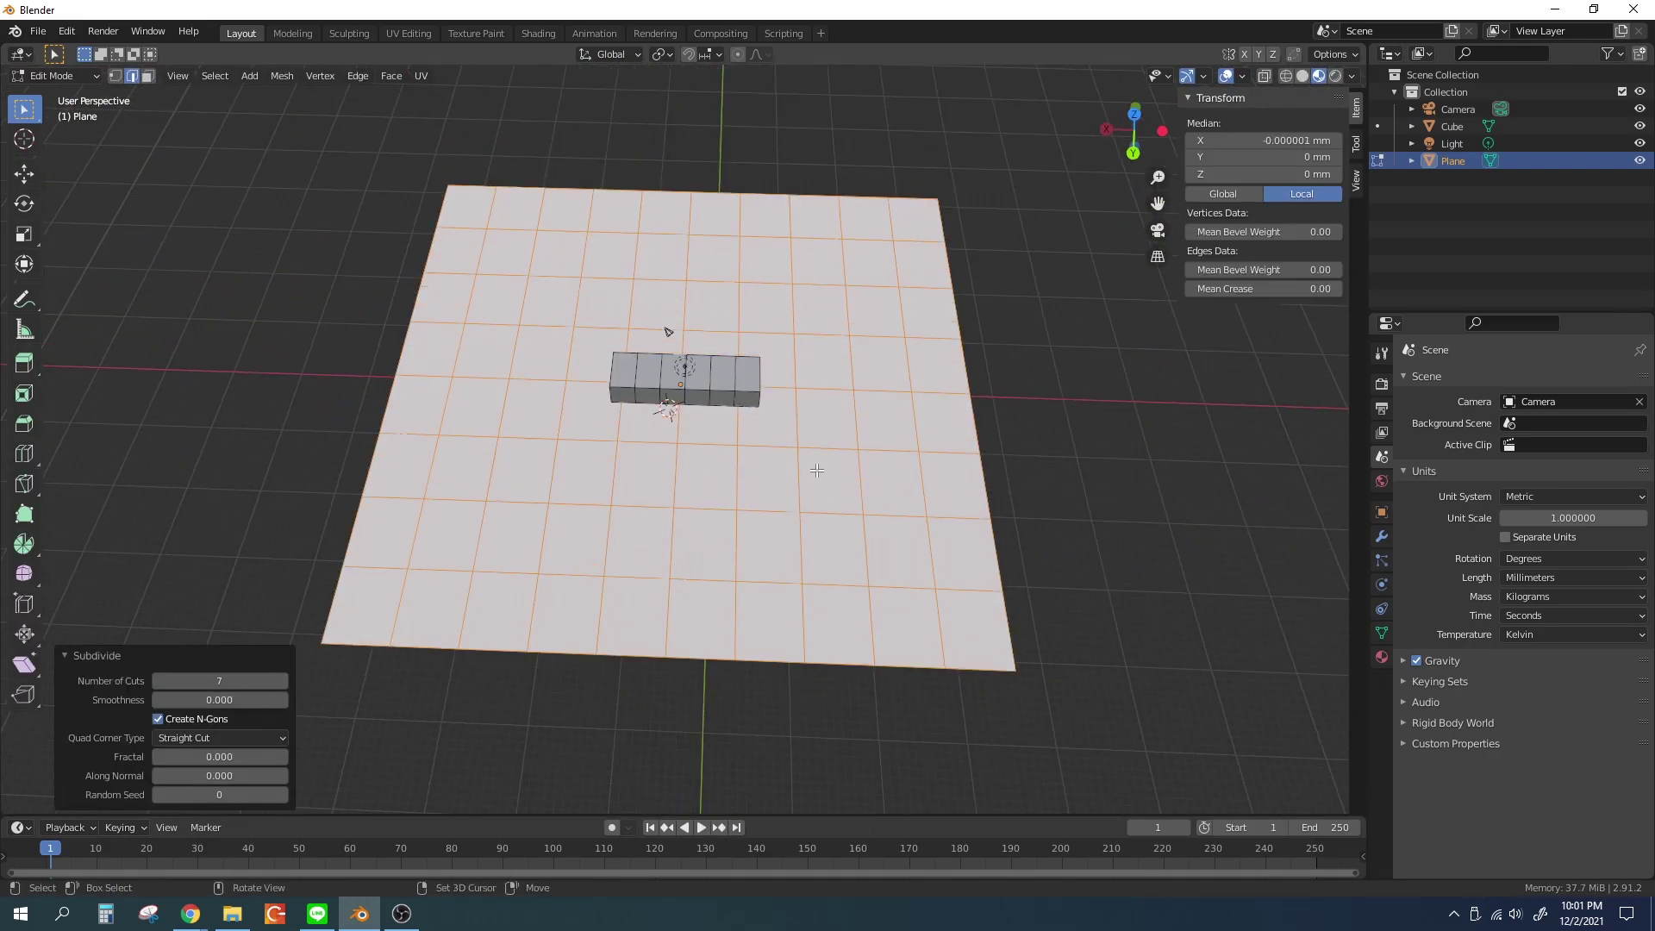
{"action": "key", "text": "Tab"}
Frame the box front through the scene camera
{"action": "left_click", "coordinate": [671, 405]}
{"action": "scroll", "coordinate": [640, 442], "scroll_direction": "up", "scroll_amount": 5}
{"action": "key", "text": "KP_0"}
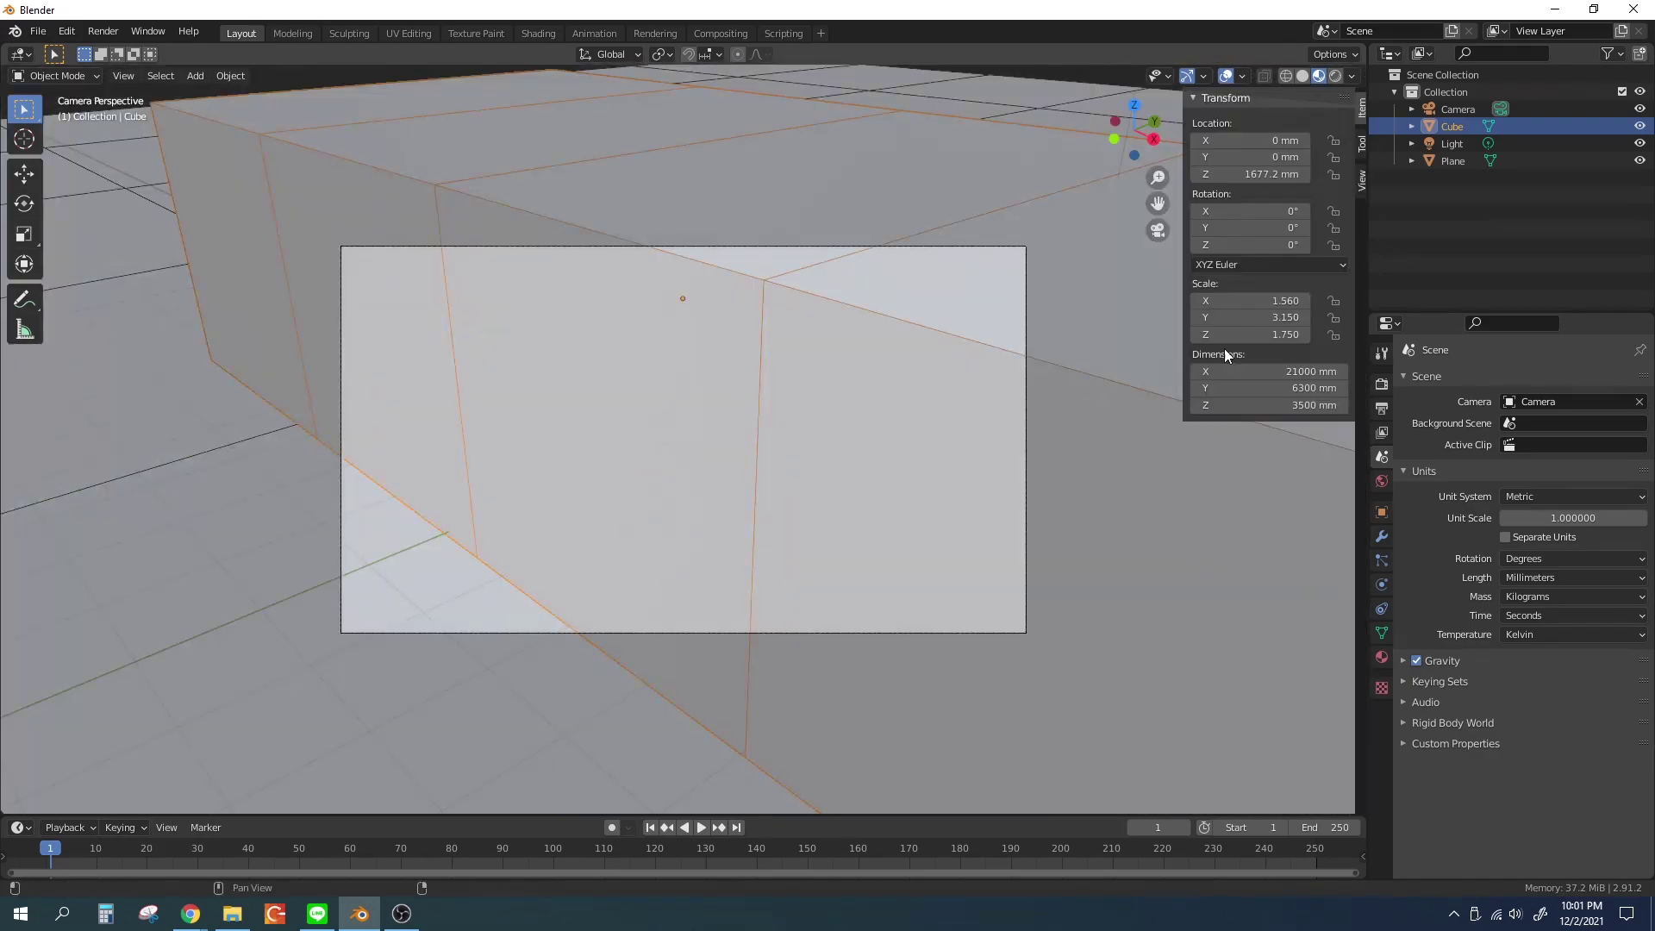
{"action": "scroll", "coordinate": [1224, 348], "scroll_direction": "down", "scroll_amount": 2, "text": "ctrl"}
{"action": "middle_click_drag", "start_coordinate": [638, 406], "coordinate": [534, 507]}
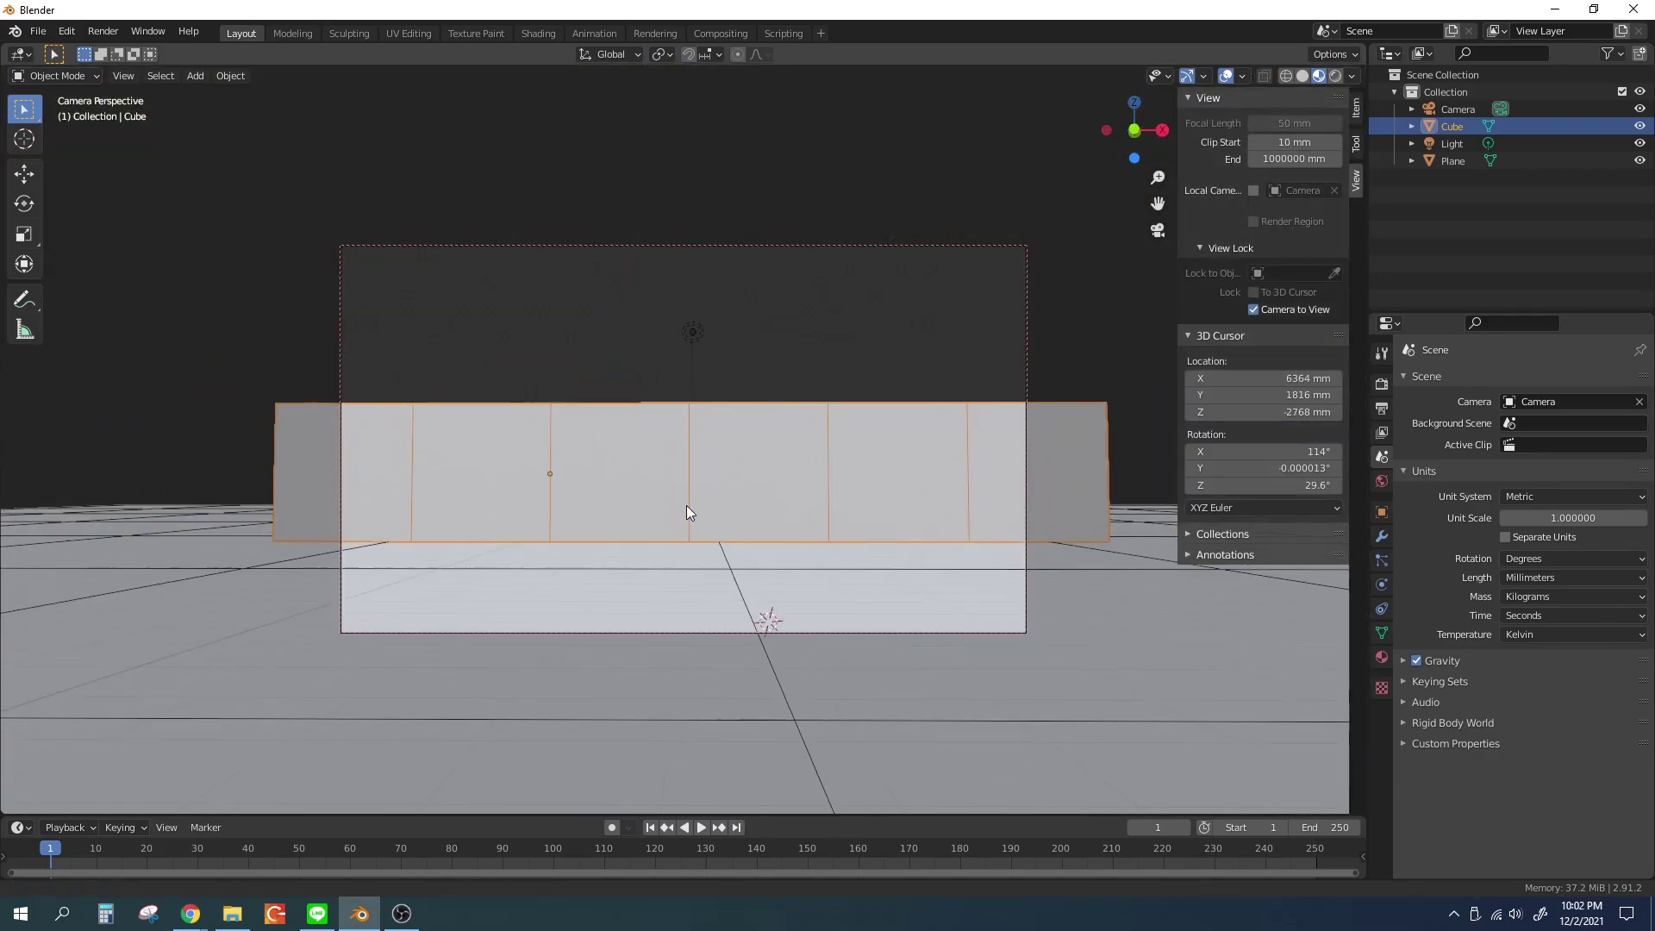
{"action": "scroll", "coordinate": [687, 508], "scroll_direction": "up", "scroll_amount": 1}
{"action": "scroll", "coordinate": [664, 495], "scroll_direction": "up", "scroll_amount": 2}
{"action": "scroll", "coordinate": [677, 452], "scroll_direction": "up", "scroll_amount": 2}
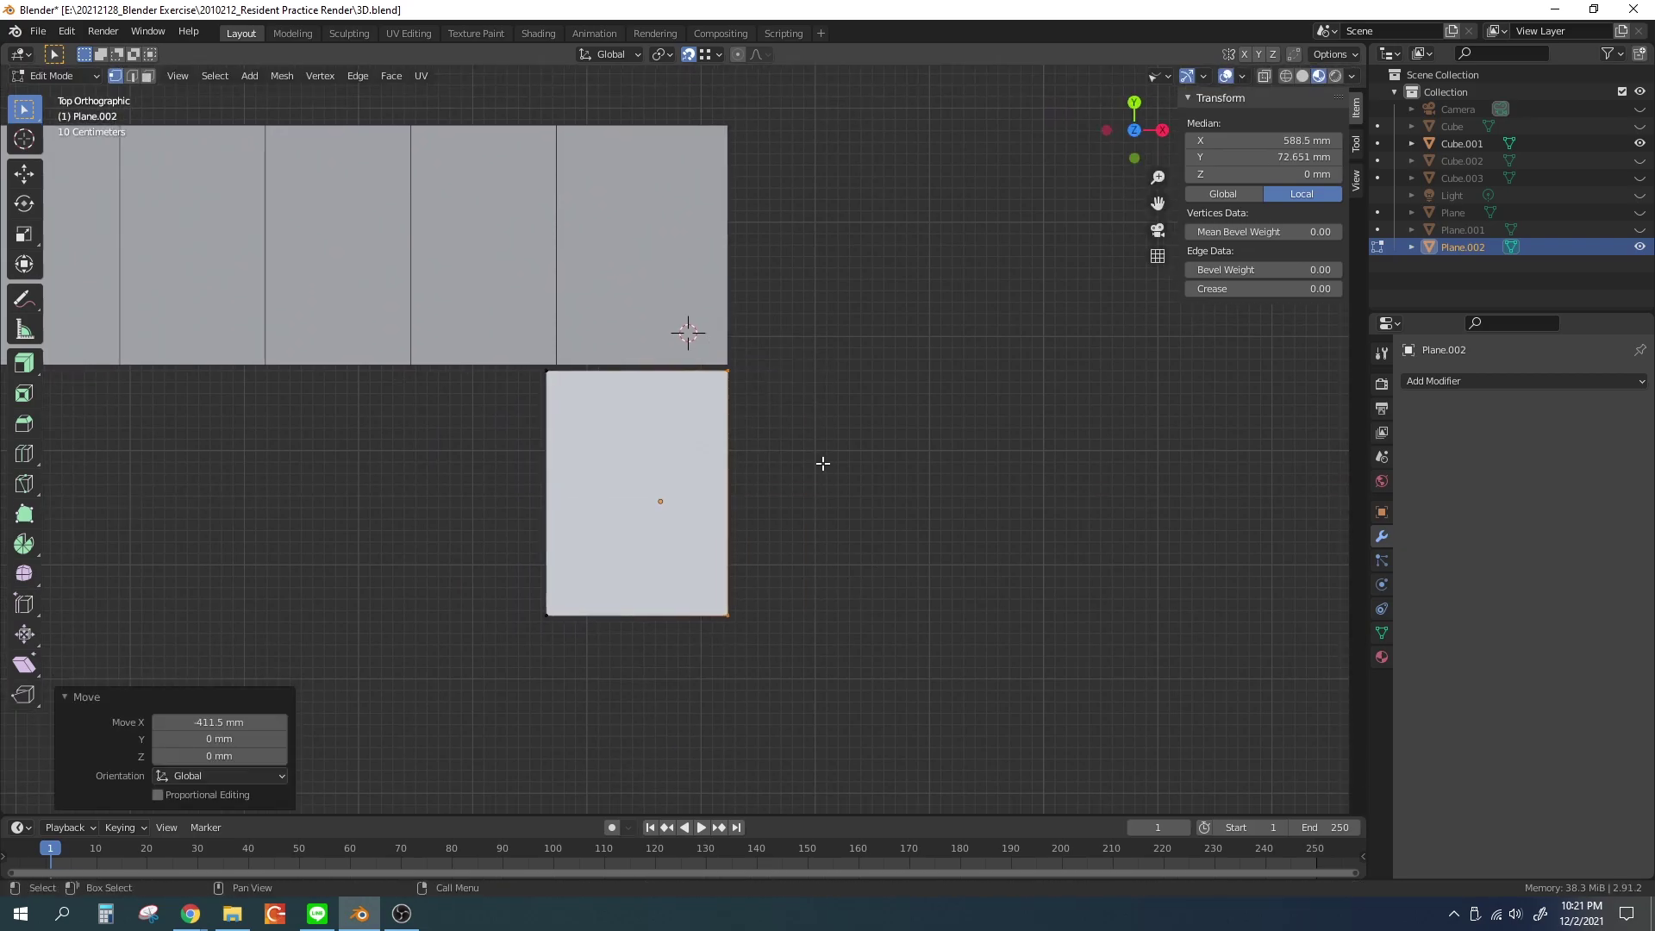
Finish placing the plane's edge and set its origin to geometry
{"action": "key", "text": "g"}
{"action": "left_click", "coordinate": [758, 566]}
{"action": "key", "text": "Tab"}
{"action": "right_click", "coordinate": [695, 381]}
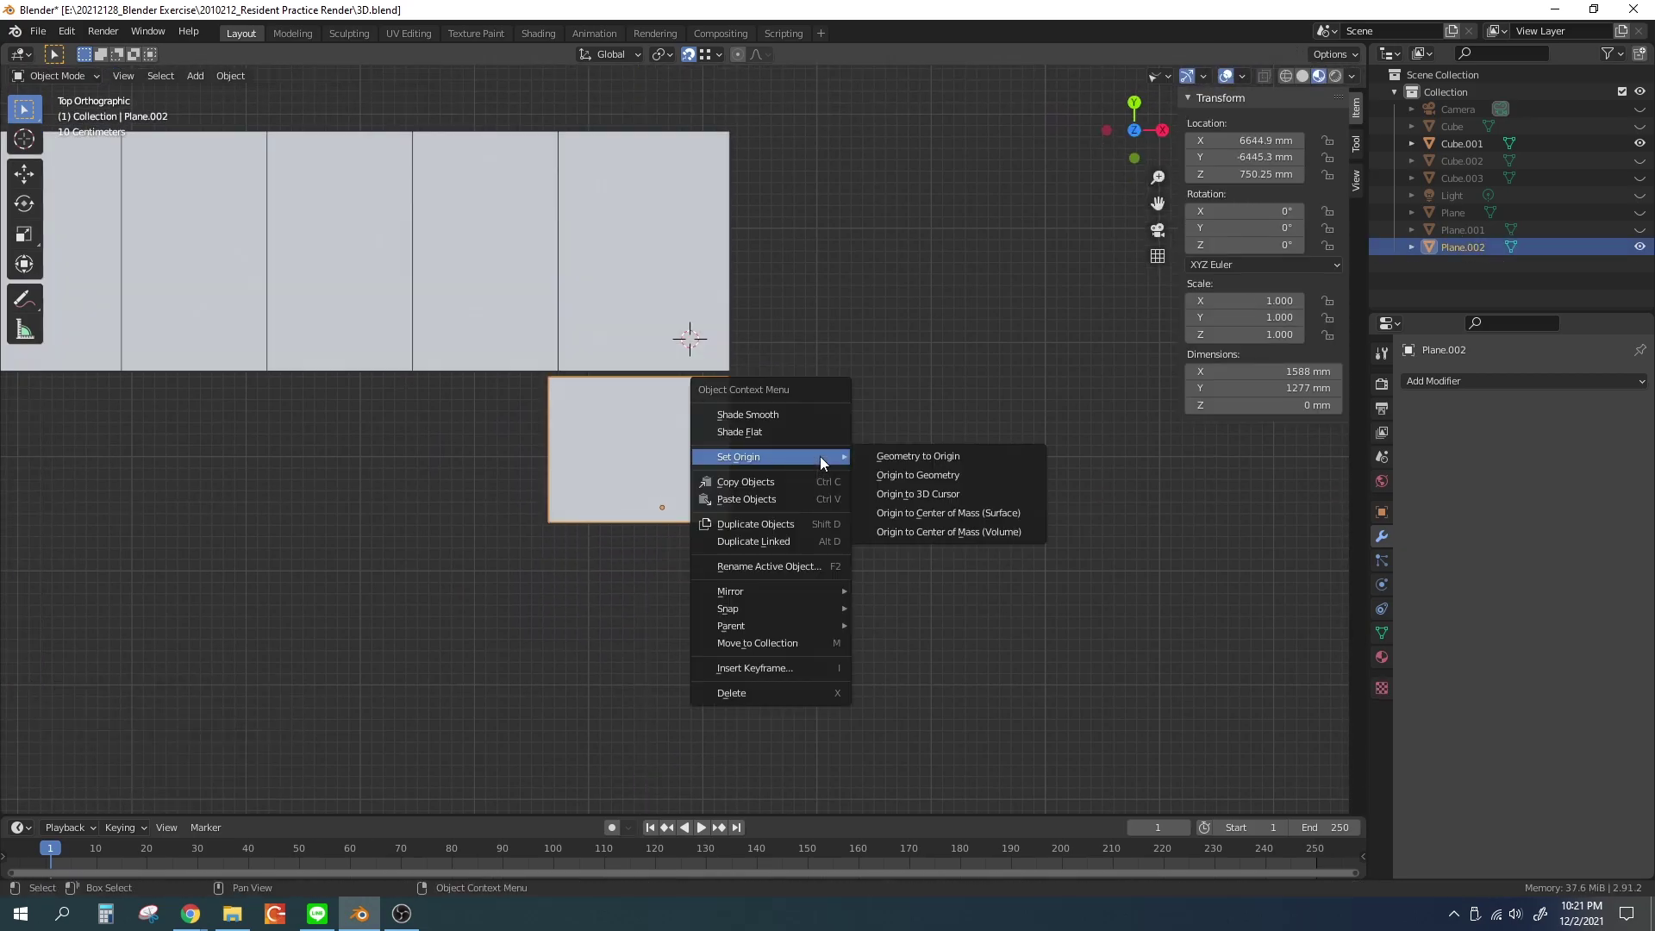
{"action": "left_click", "coordinate": [936, 476]}
Add an Array modifier with relative offset X 0, Y -1.05 and count 6
{"action": "left_click", "coordinate": [1524, 380]}
{"action": "left_click", "coordinate": [1466, 423]}
{"action": "key", "text": "Return"}
{"action": "double_click", "coordinate": [1560, 526]}
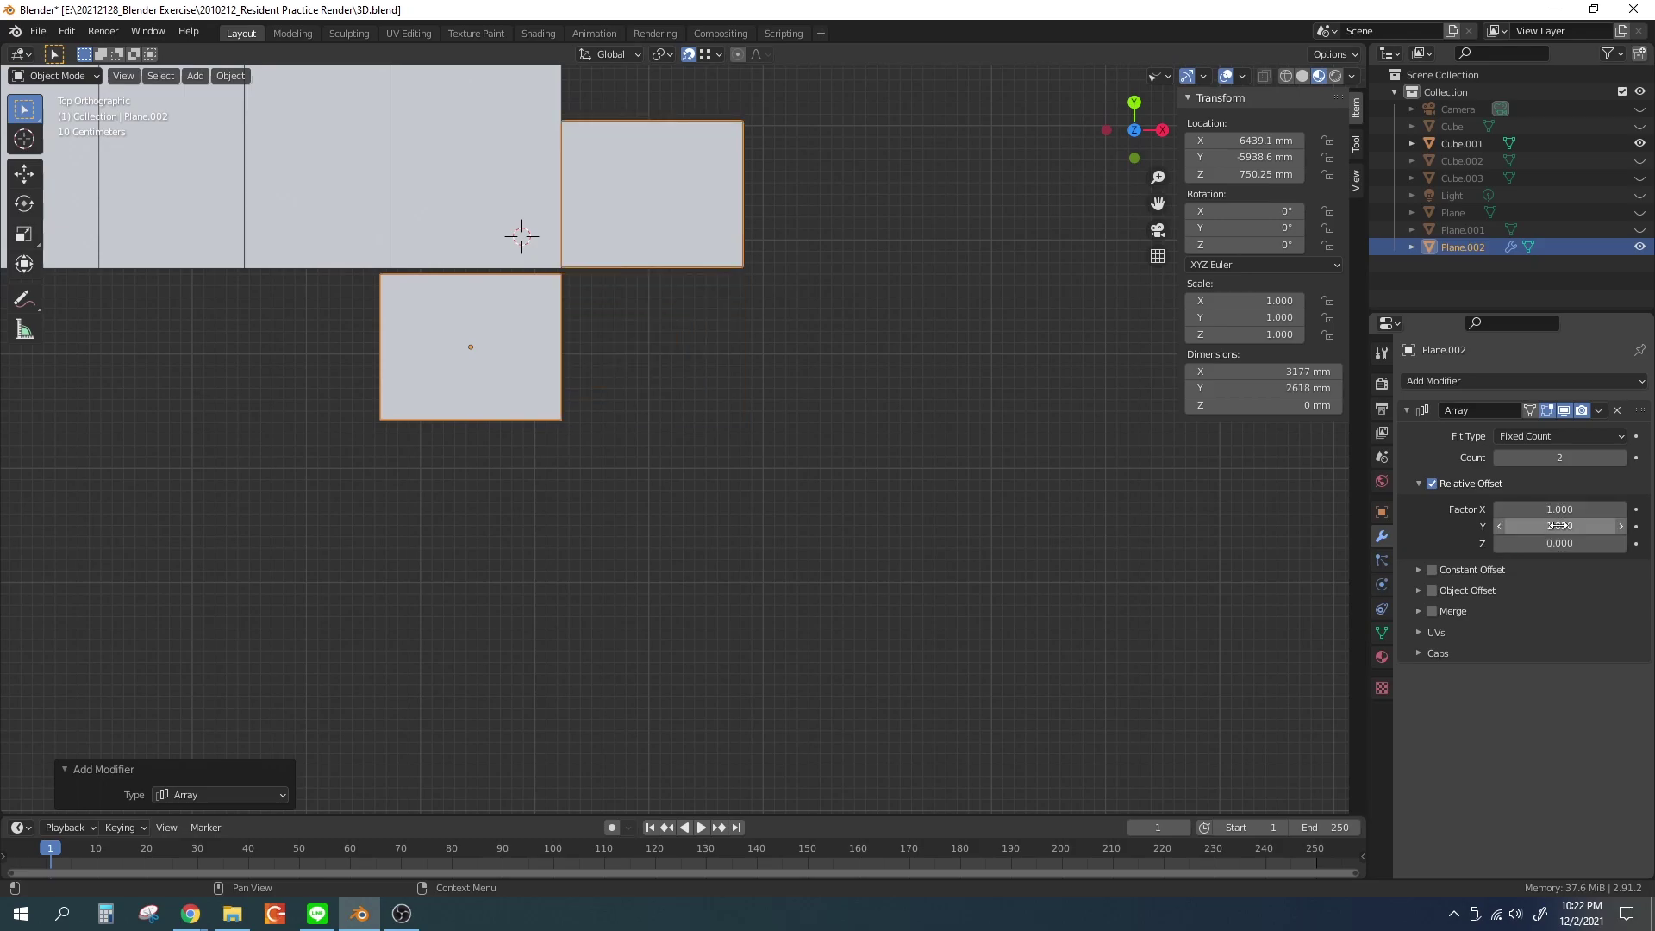
{"action": "type", "text": "-1.05"}
{"action": "key", "text": "Return"}
{"action": "double_click", "coordinate": [1560, 509]}
{"action": "type", "text": "0"}
{"action": "left_click", "coordinate": [1621, 458]}
{"action": "left_click", "coordinate": [1621, 458]}
{"action": "left_click", "coordinate": [1621, 458]}
{"action": "left_click", "coordinate": [1621, 458]}
{"action": "middle_click_drag", "start_coordinate": [776, 517], "coordinate": [862, 414]}
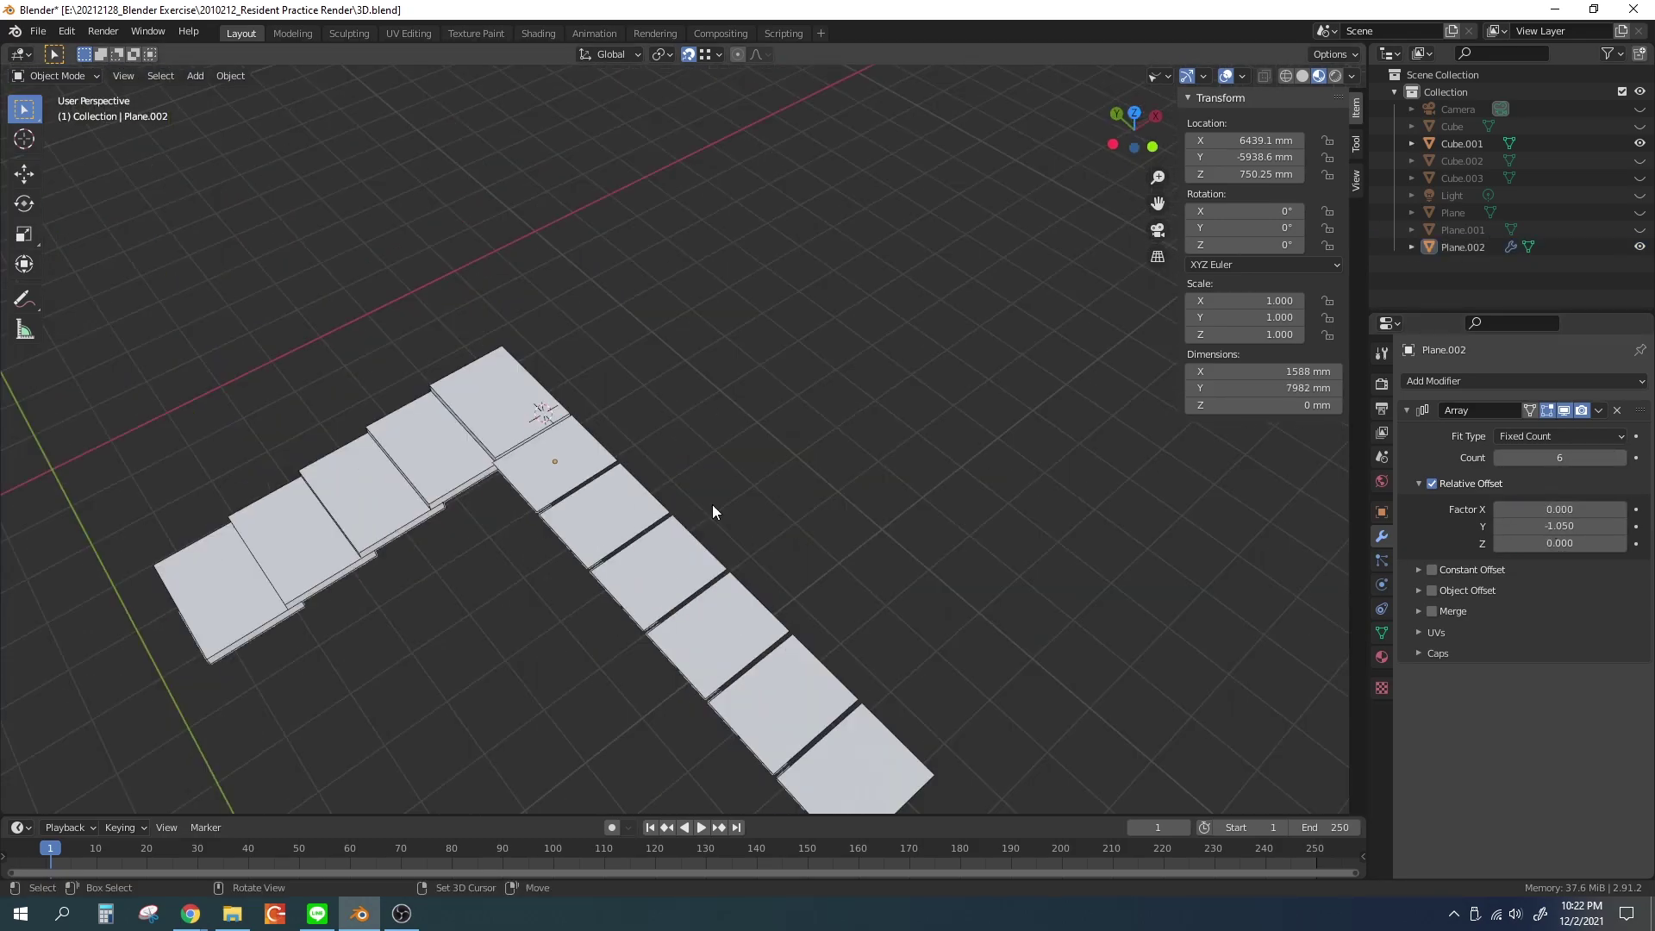
{"action": "left_click", "coordinate": [1425, 413]}
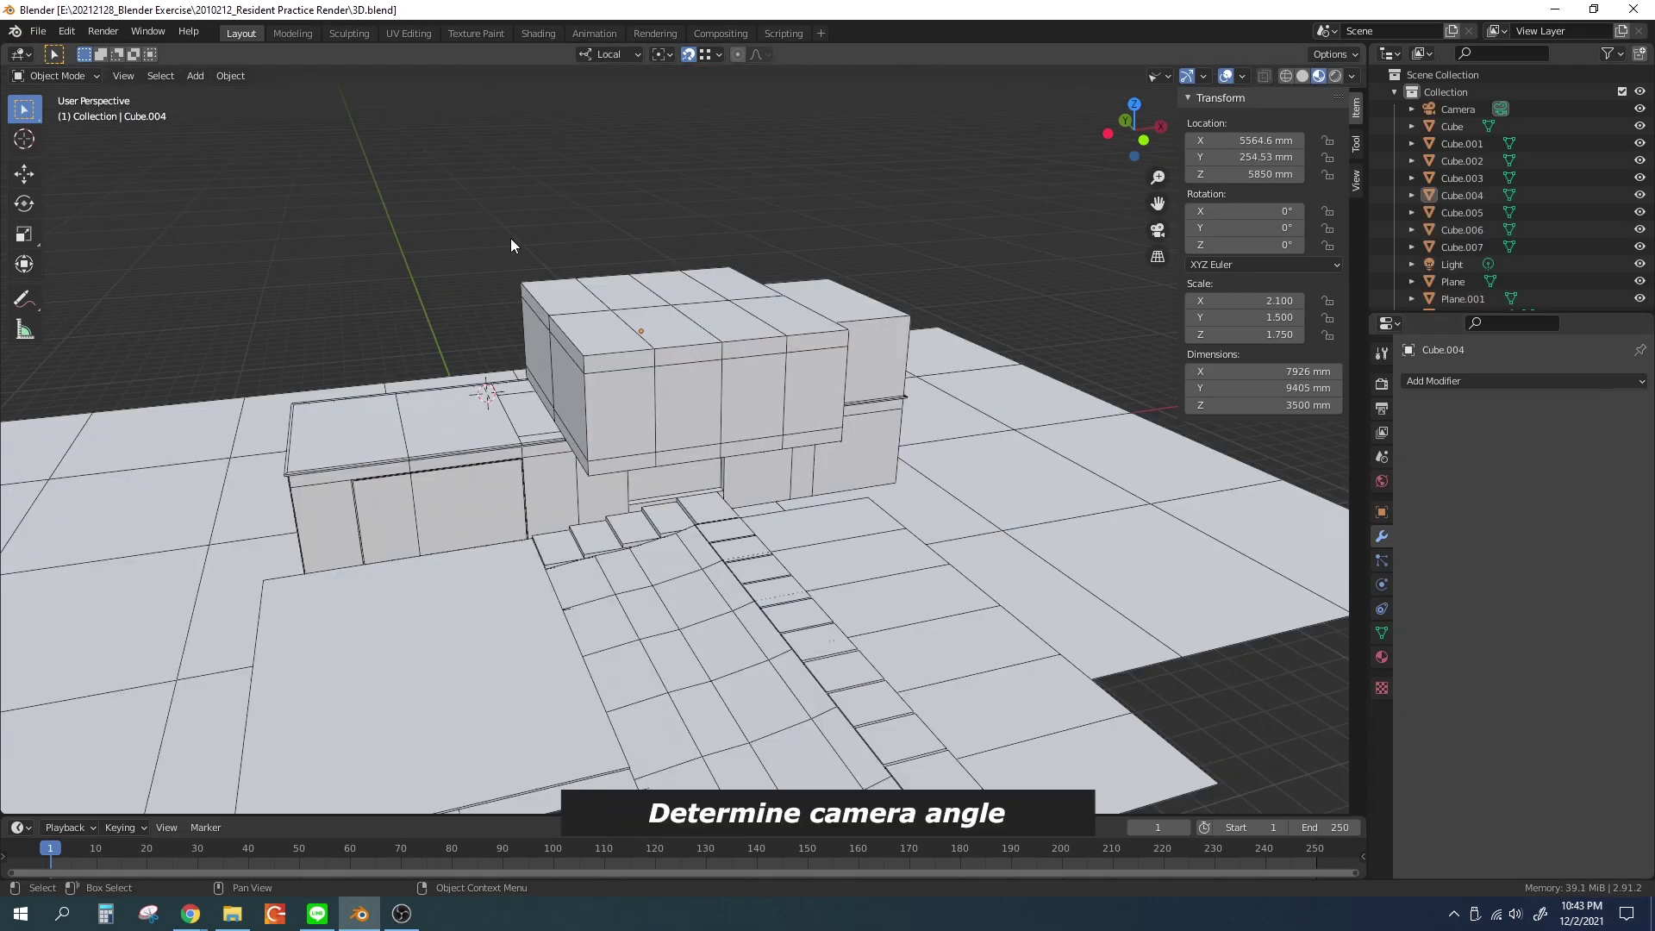
Move the light along X, seen through the camera, so it rakes across the front
{"action": "key", "text": "KP_0"}
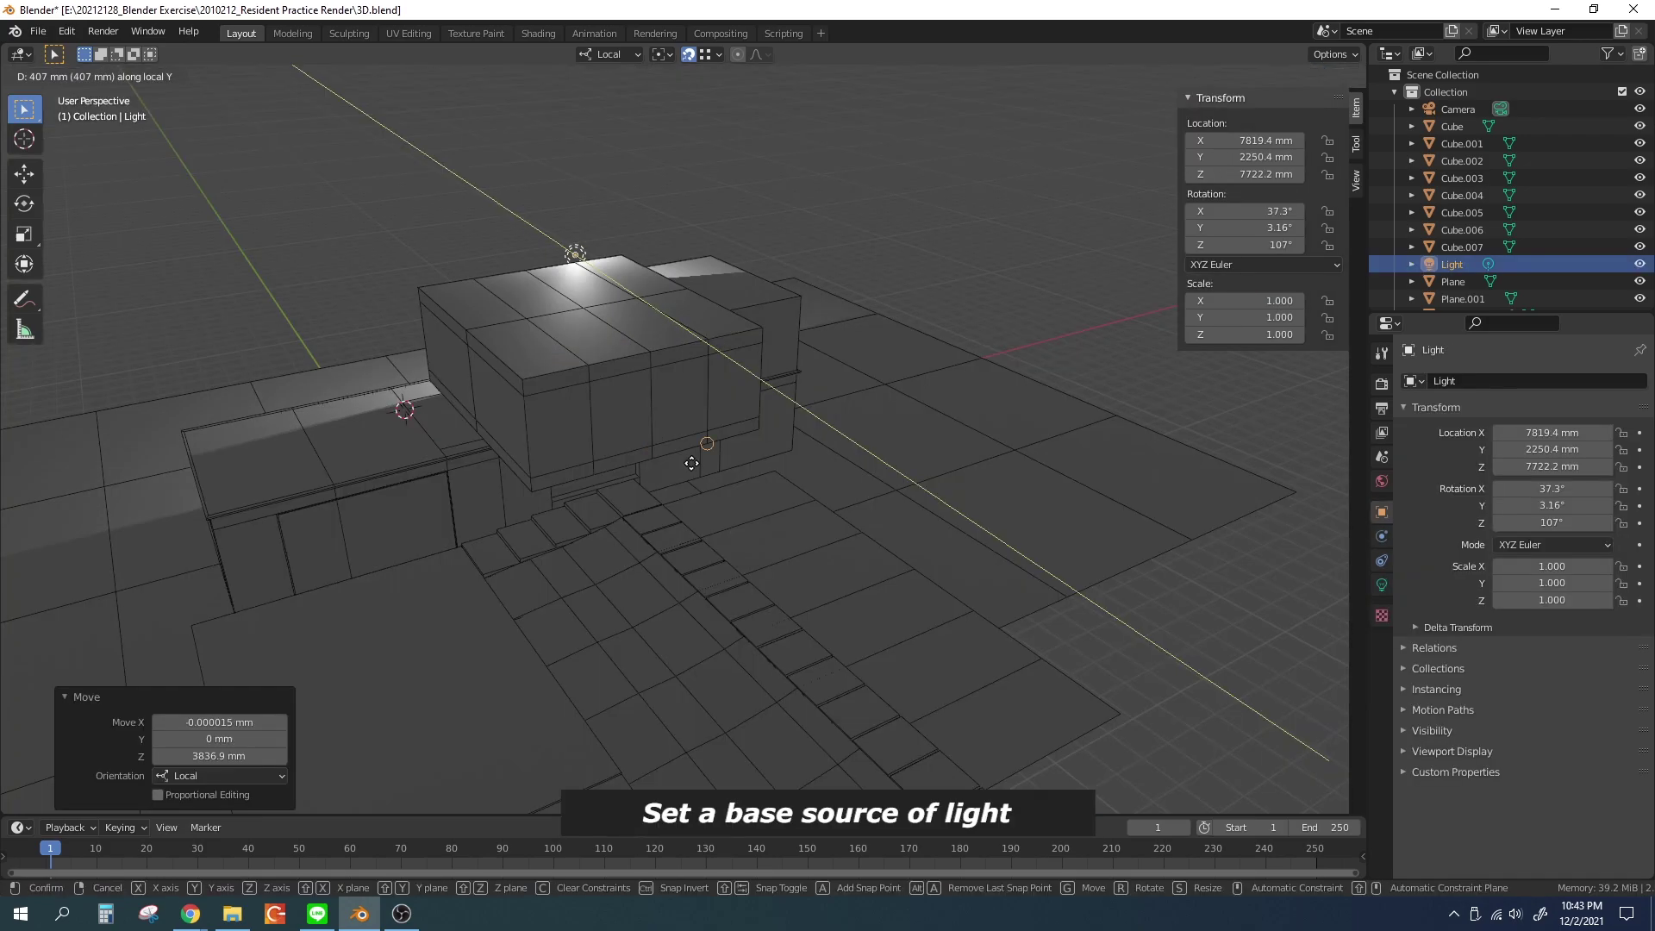
{"action": "key", "text": "ctrl+KP_0"}
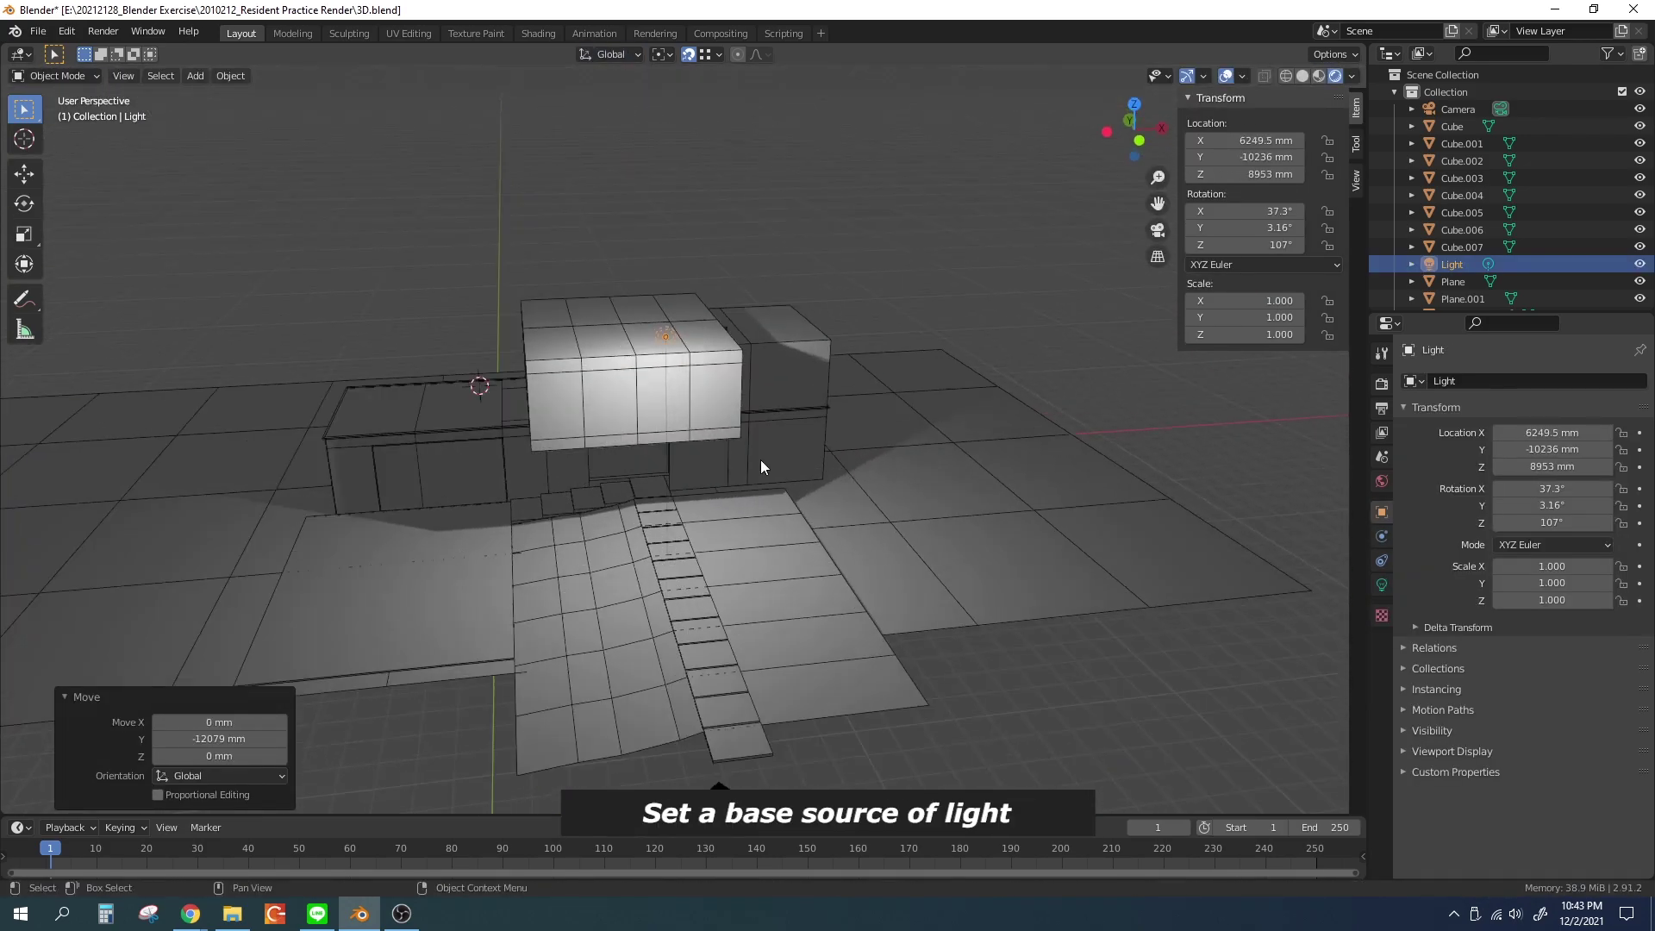
{"action": "key", "text": "g"}
{"action": "key", "text": "x"}
{"action": "left_click", "coordinate": [965, 411]}
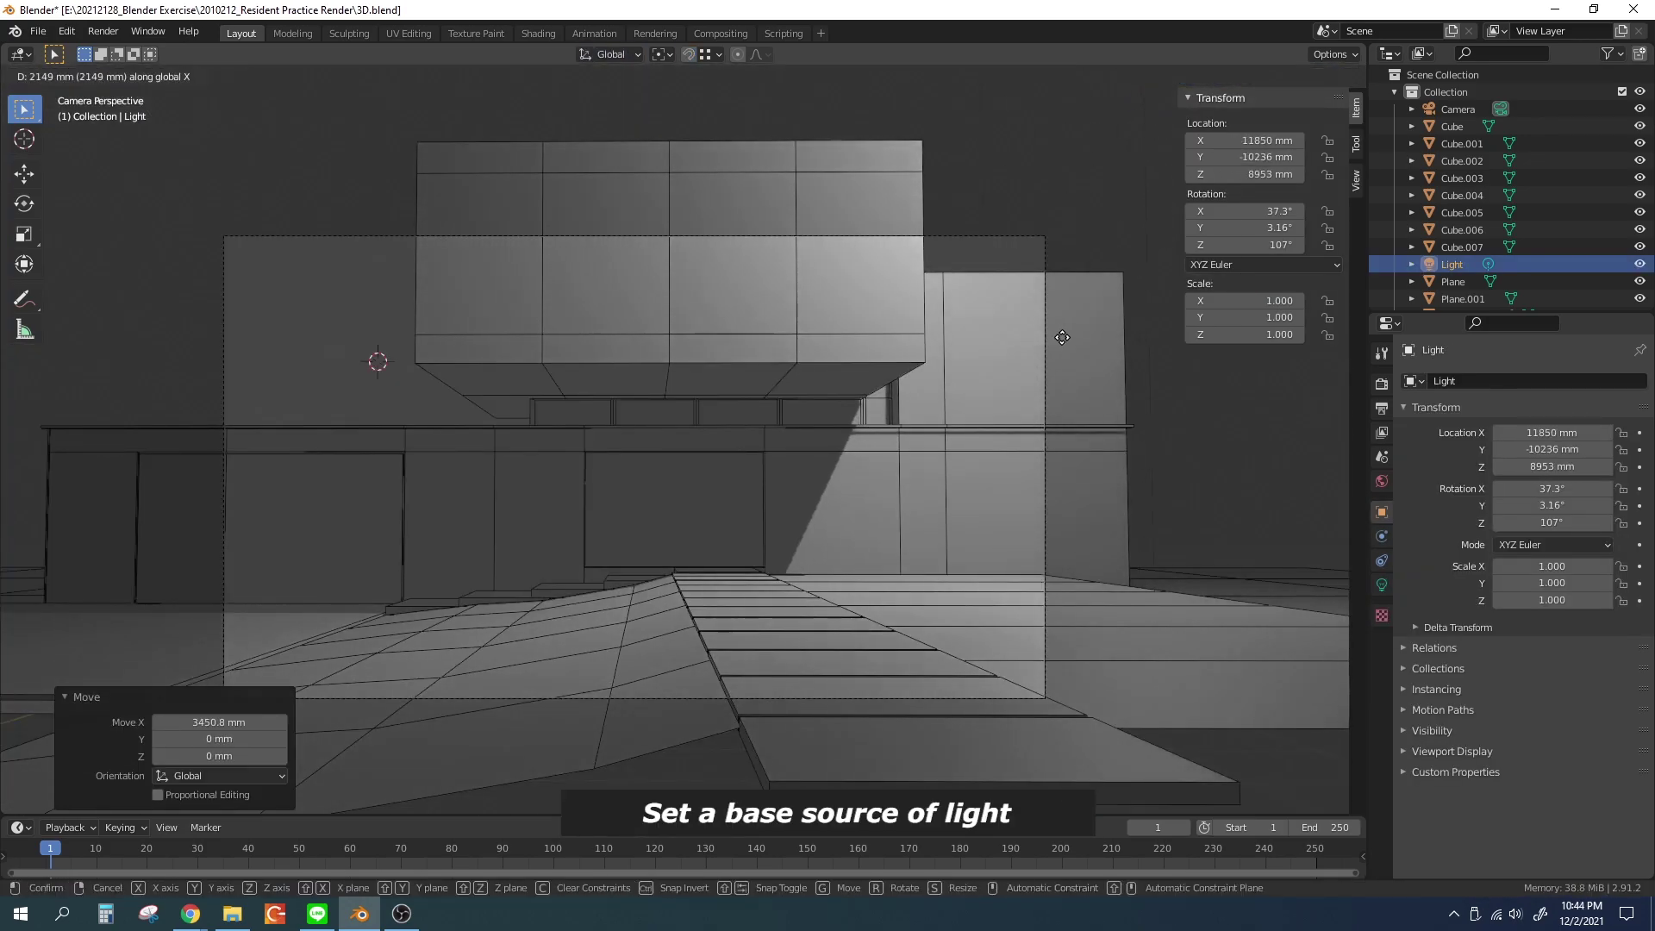
{"action": "scroll", "coordinate": [603, 293], "scroll_direction": "up", "scroll_amount": 3}
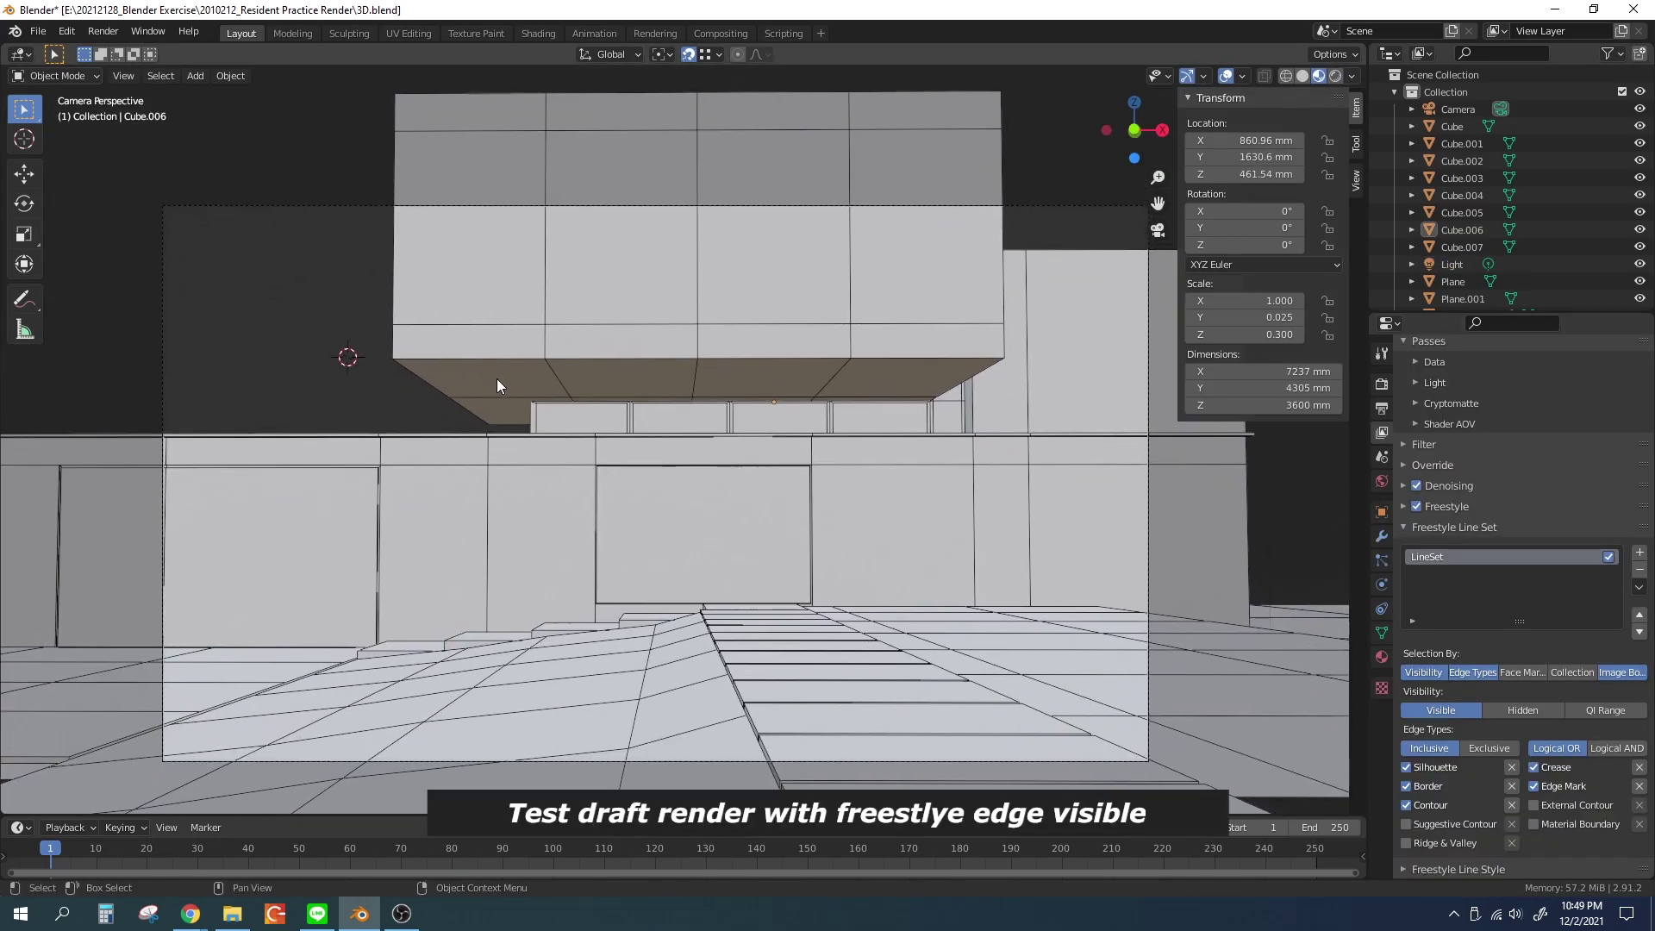
Save the blend file and set the render sample count for a Freestyle draft
{"action": "key", "text": "ctrl+s"}
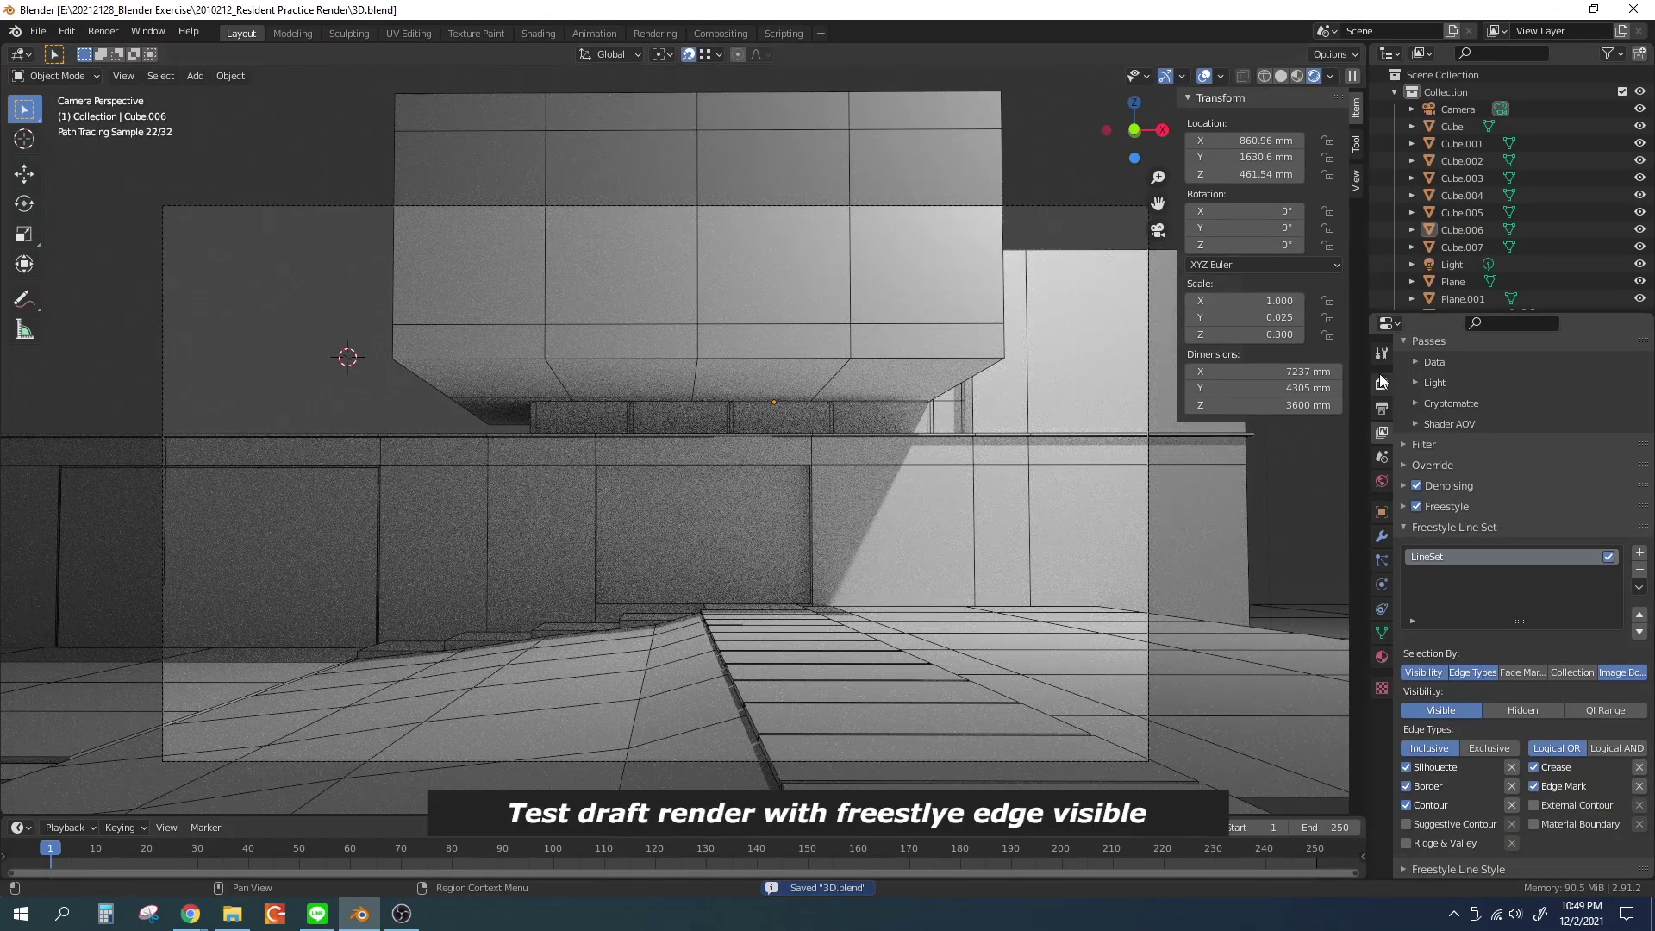
{"action": "left_click", "coordinate": [1382, 383]}
{"action": "left_click", "coordinate": [1566, 496]}
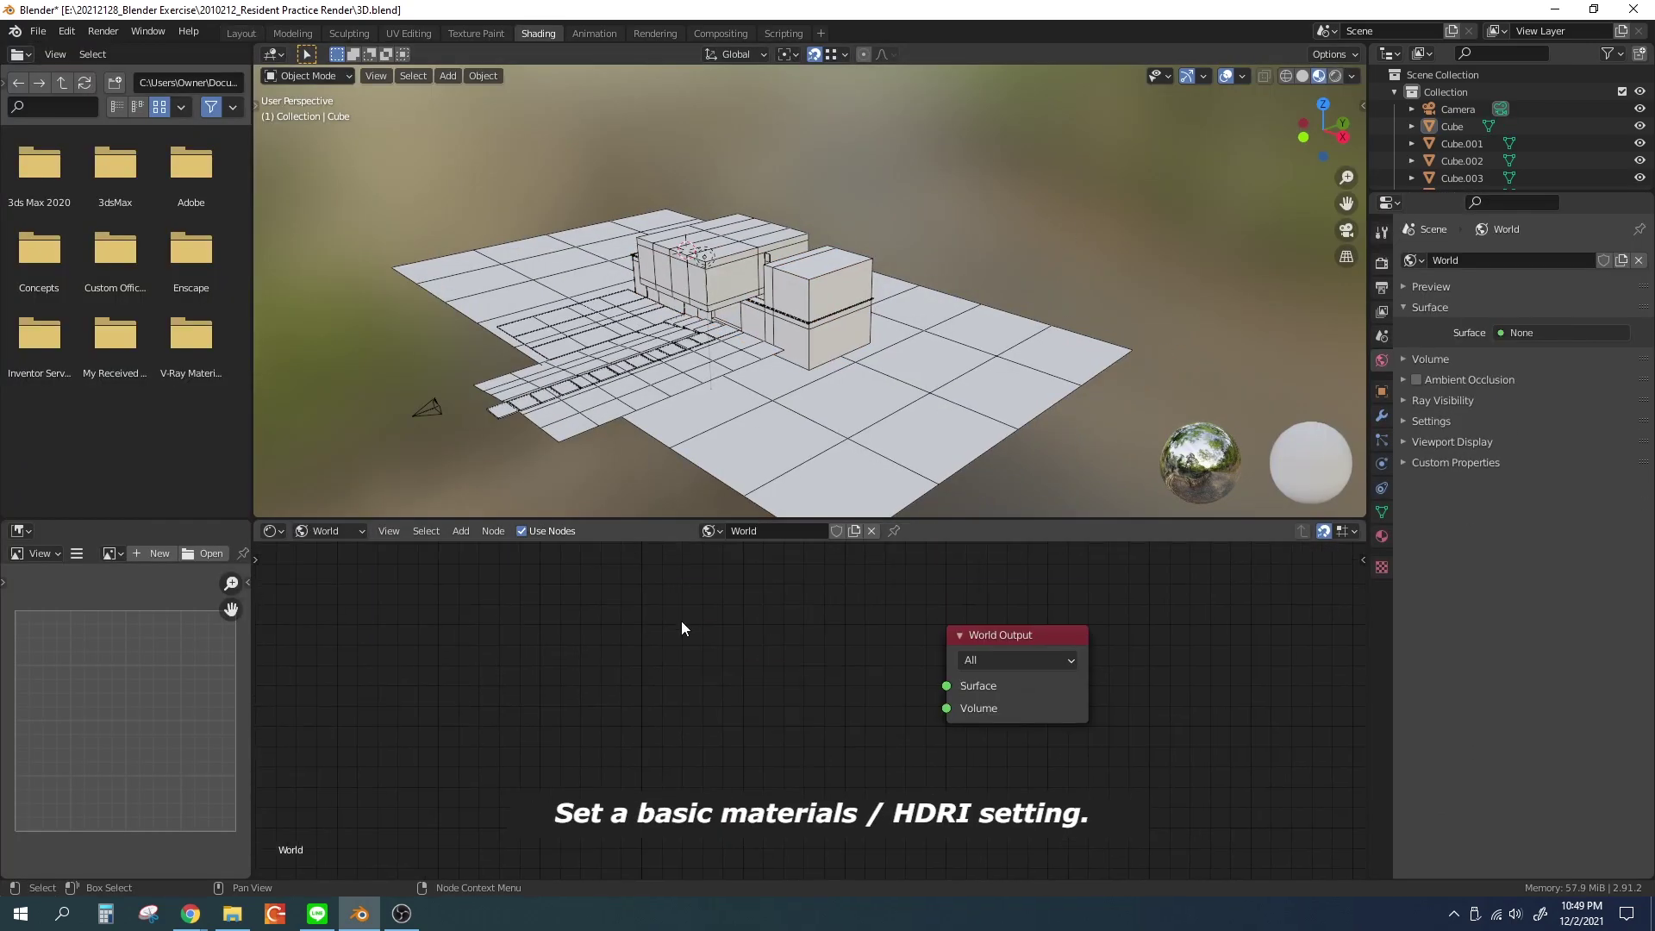
Add an Image Texture node linked to the world surface and load rooitou_park.jpg
{"action": "key", "text": "Escape"}
{"action": "left_click", "coordinate": [717, 590]}
{"action": "left_click", "coordinate": [664, 720]}
{"action": "left_click_drag", "start_coordinate": [758, 657], "coordinate": [947, 686]}
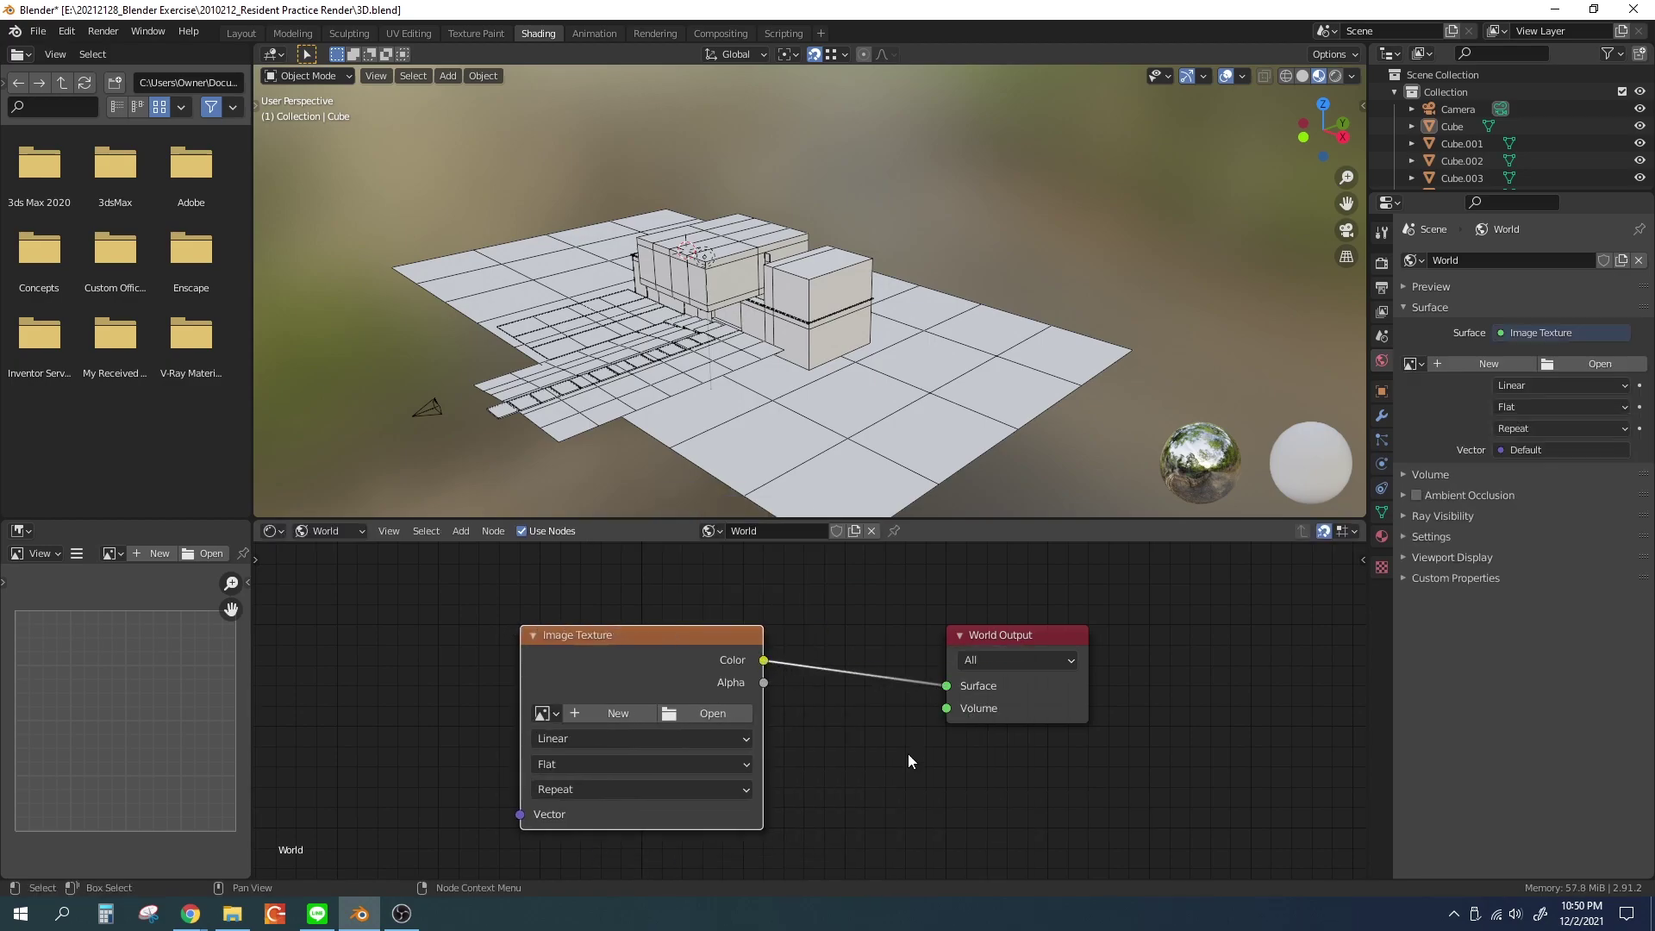
{"action": "left_click", "coordinate": [685, 669]}
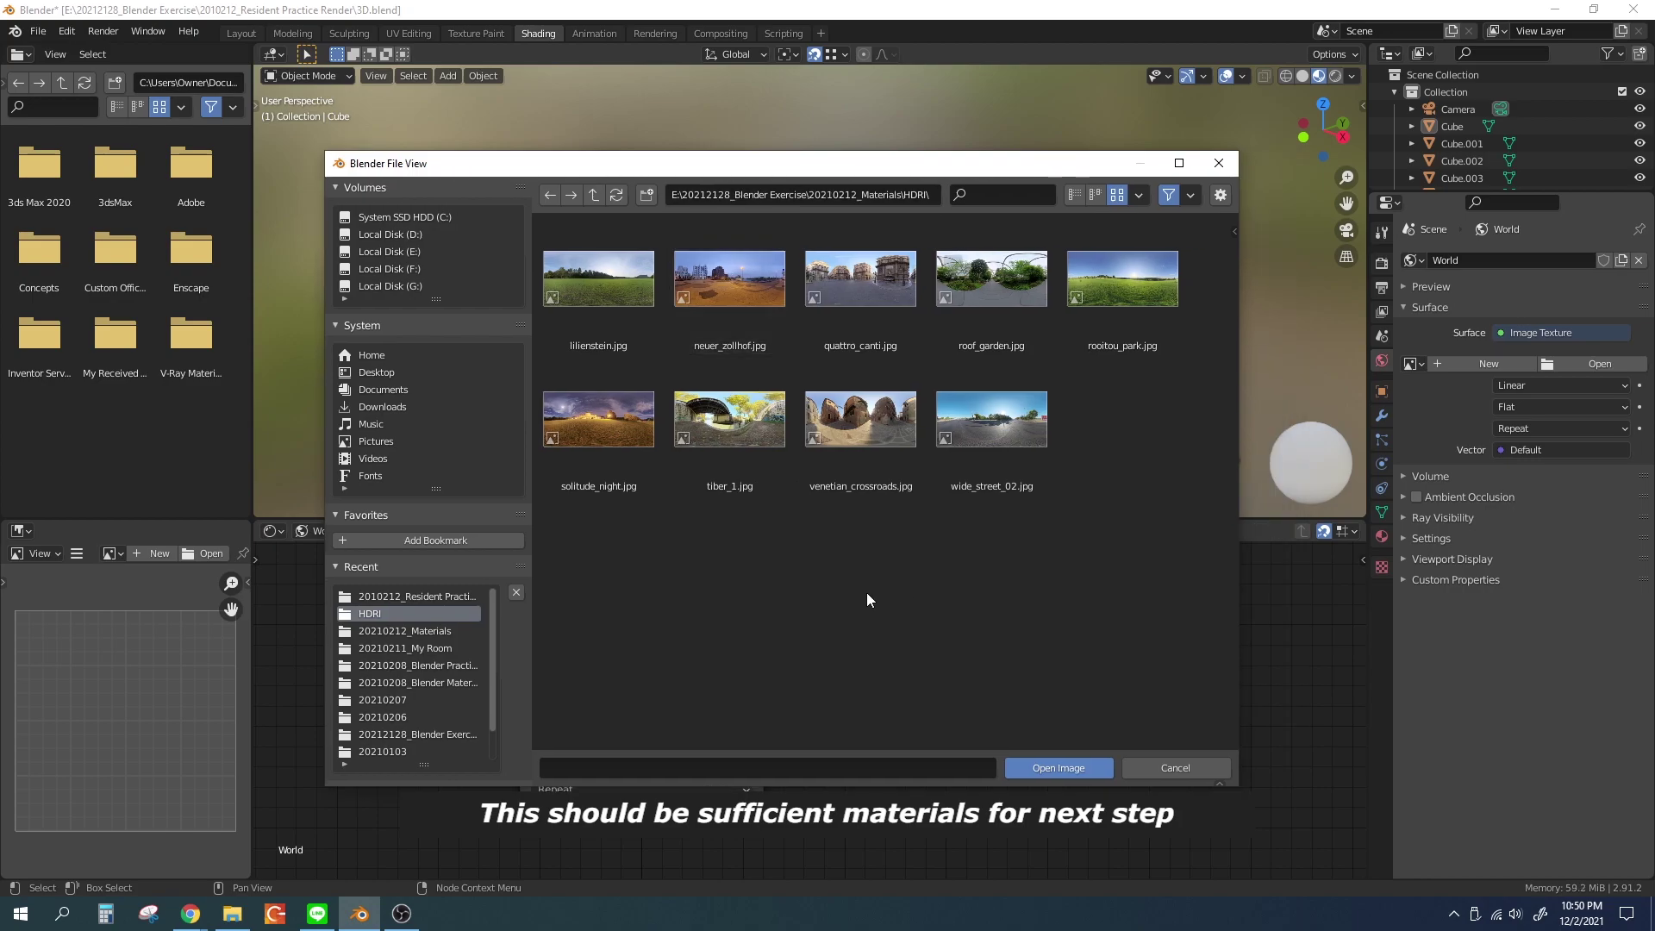
{"action": "double_click", "coordinate": [862, 416]}
Preview rendered shading through the camera and swap the world image to wide_street_02.jpg
{"action": "key", "text": "KP_0"}
{"action": "key", "text": "z"}
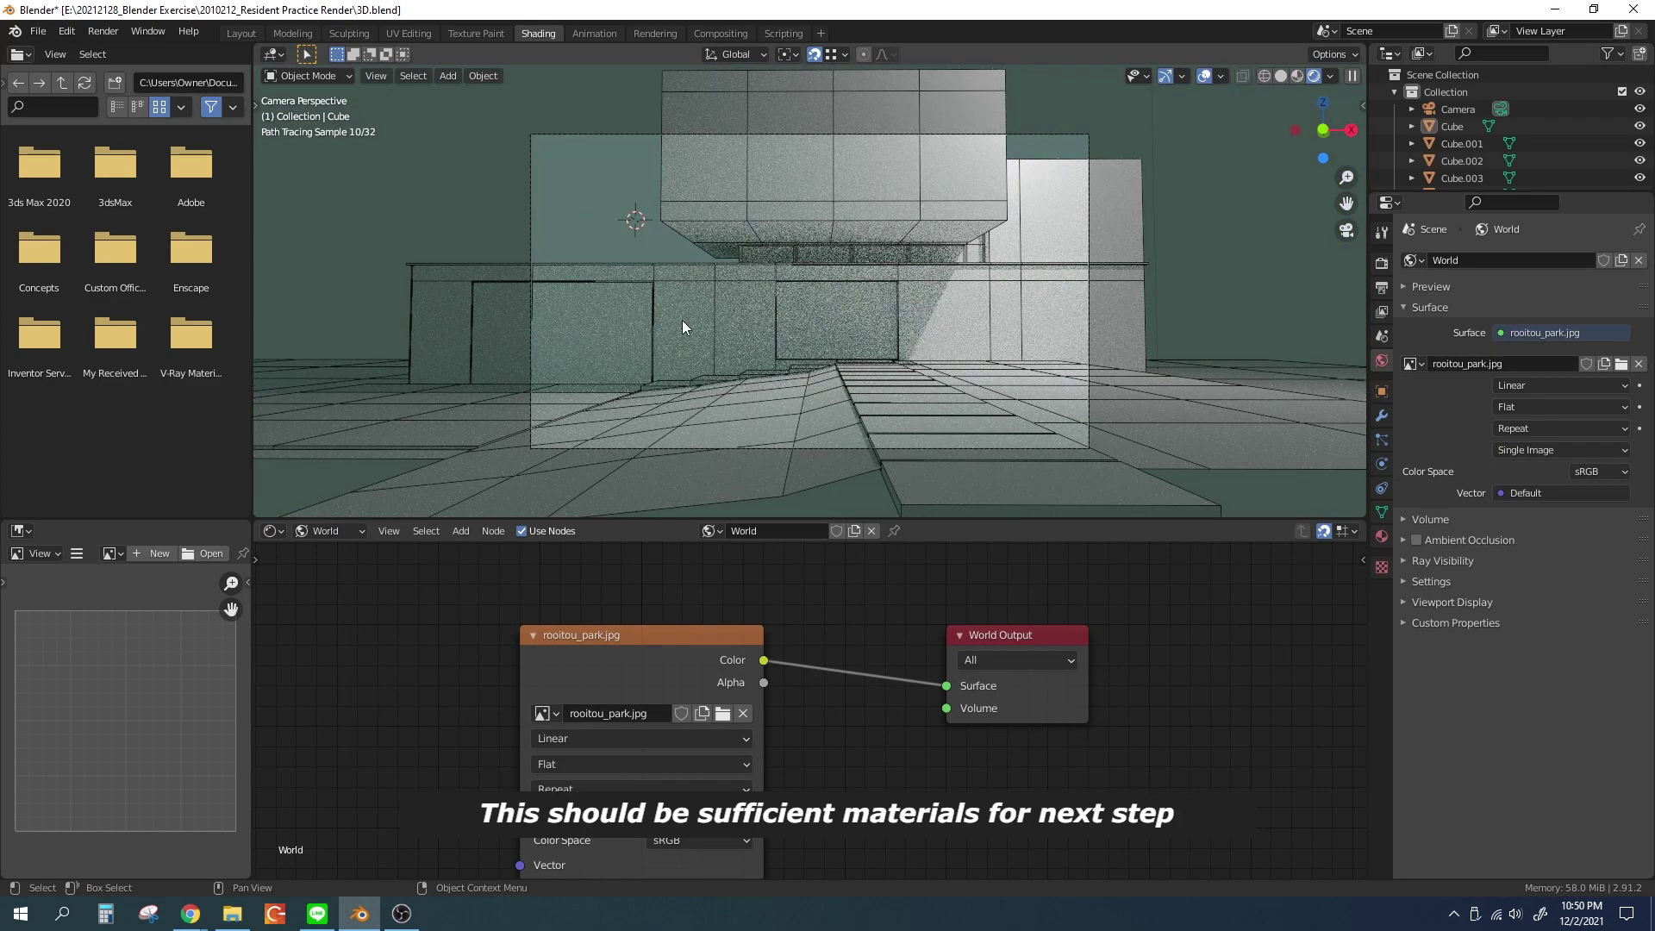
{"action": "left_click", "coordinate": [723, 713]}
{"action": "double_click", "coordinate": [668, 448]}
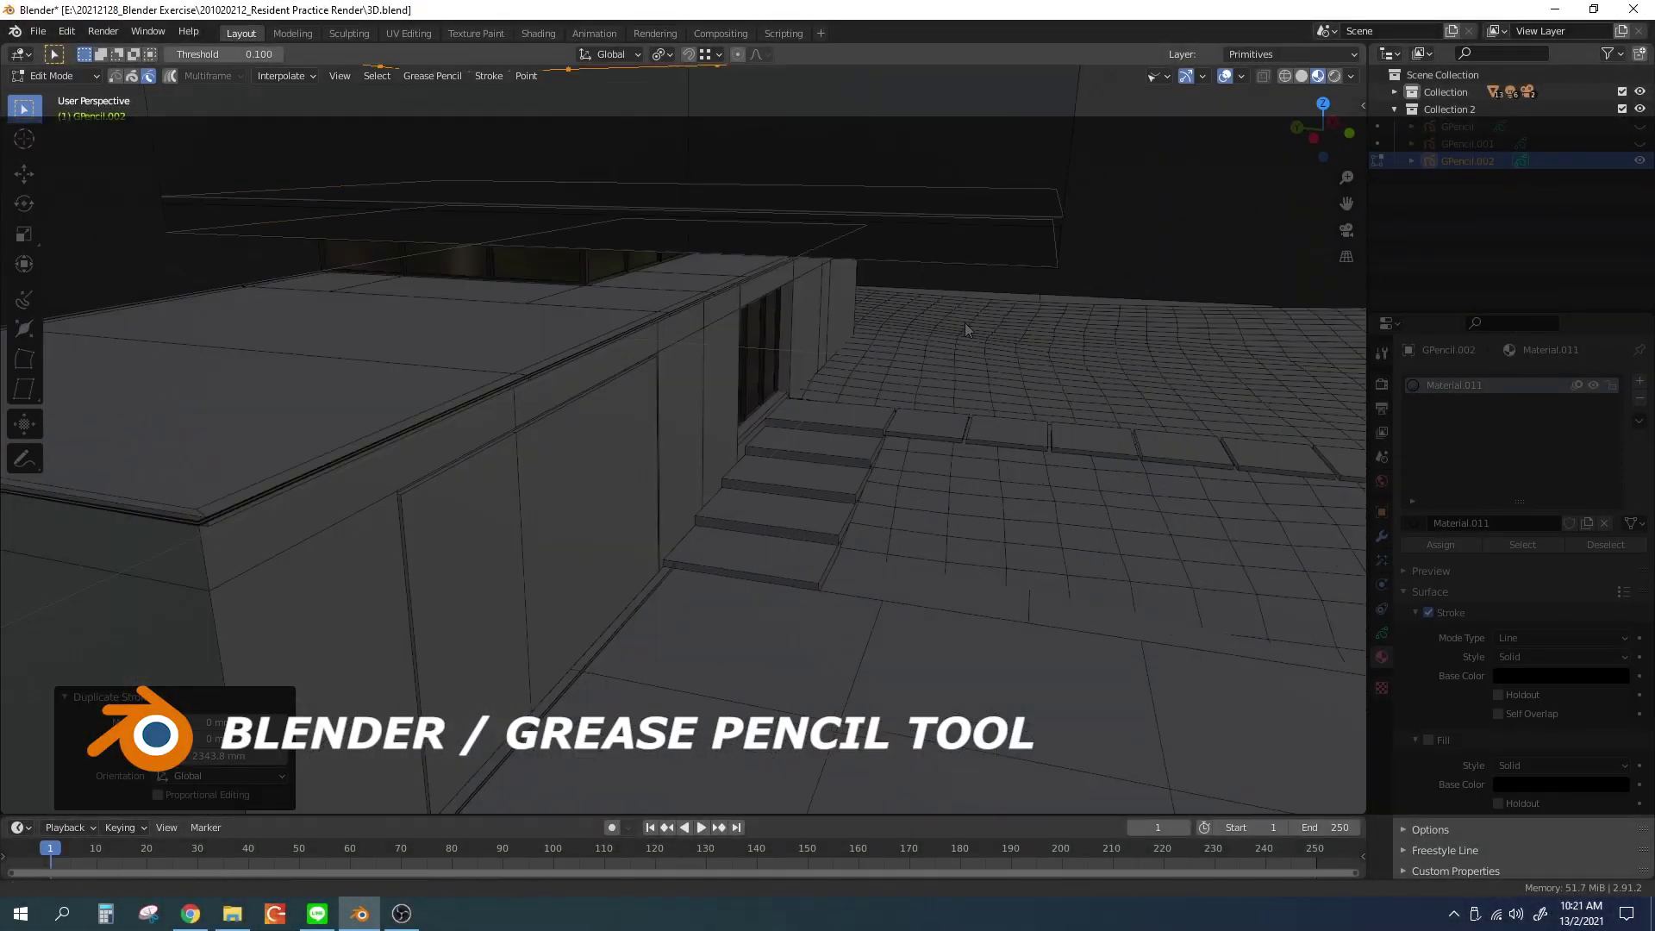
Place the copied outline strokes 3039.1 mm higher and settle the stroke move
{"action": "mouse_move", "coordinate": [759, 394]}
{"action": "middle_mouse_down"}
{"action": "mouse_move", "coordinate": [905, 388]}
{"action": "mouse_move", "coordinate": [629, 640]}
{"action": "middle_mouse_up"}
{"action": "scroll", "coordinate": [905, 388], "scroll_direction": "down", "scroll_amount": 5}
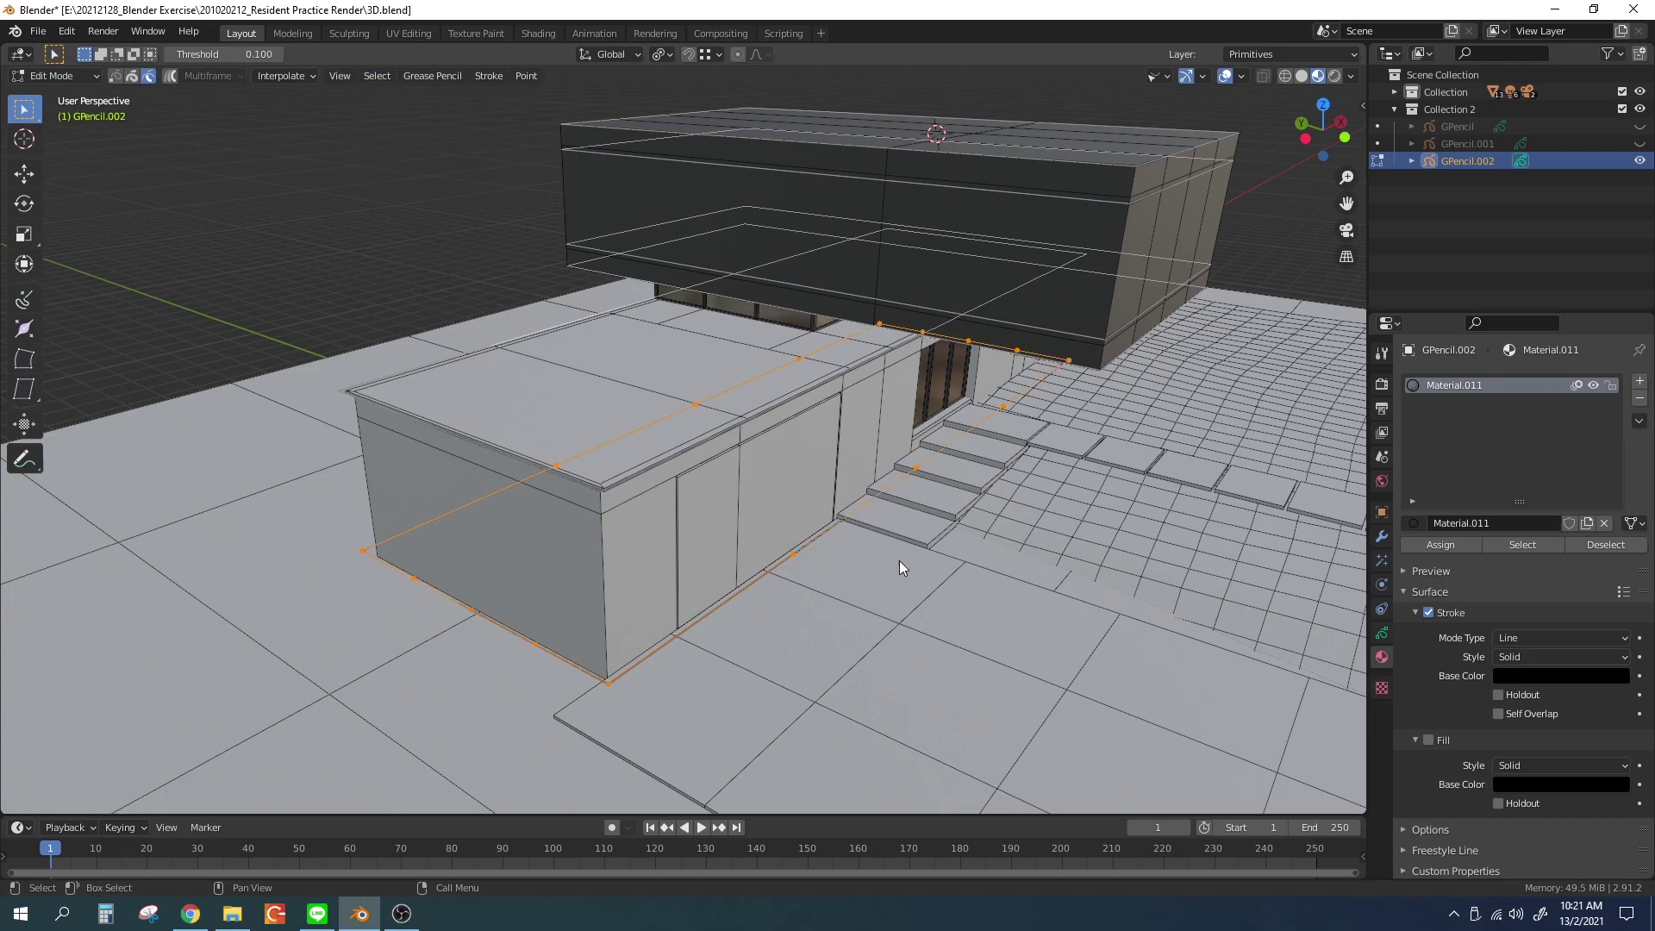
{"action": "left_click", "coordinate": [919, 480]}
{"action": "mouse_move", "coordinate": [919, 480]}
{"action": "middle_mouse_down"}
{"action": "mouse_move", "coordinate": [891, 547]}
{"action": "mouse_move", "coordinate": [947, 572]}
{"action": "middle_mouse_up"}
{"action": "key", "text": "h"}
{"action": "left_click", "coordinate": [880, 607]}
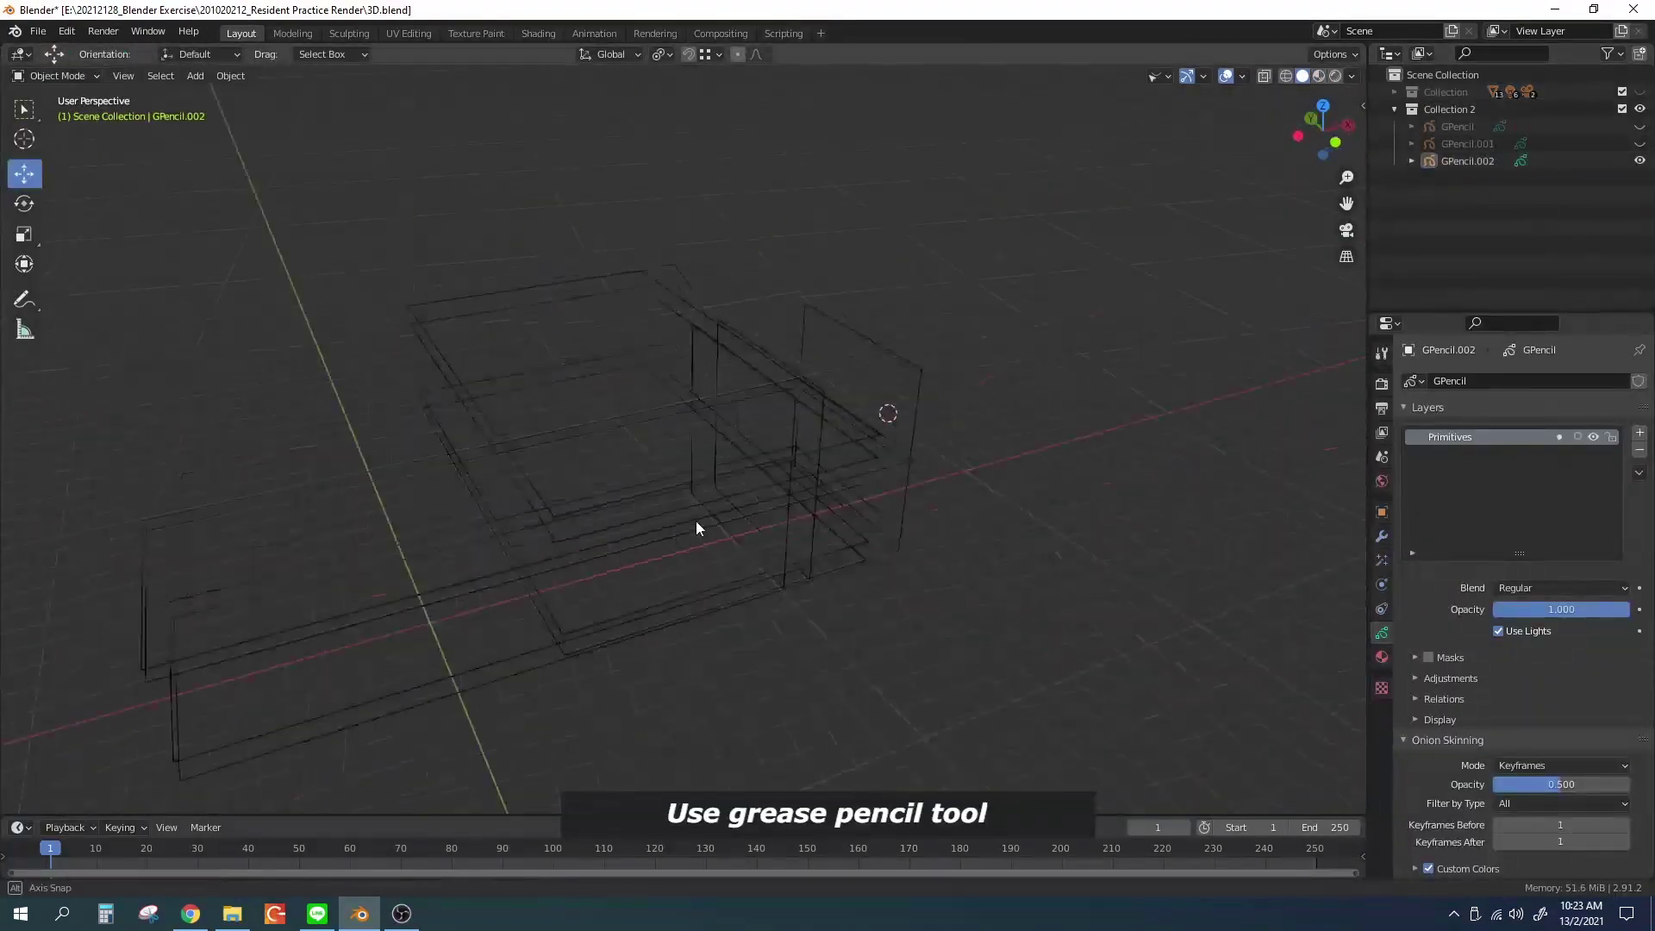
{"action": "mouse_move", "coordinate": [697, 527]}
{"action": "middle_mouse_down"}
{"action": "mouse_move", "coordinate": [710, 499]}
{"action": "mouse_move", "coordinate": [565, 491]}
{"action": "mouse_move", "coordinate": [750, 492]}
{"action": "mouse_move", "coordinate": [744, 546]}
{"action": "mouse_move", "coordinate": [652, 593]}
{"action": "mouse_move", "coordinate": [657, 564]}
{"action": "middle_mouse_up"}
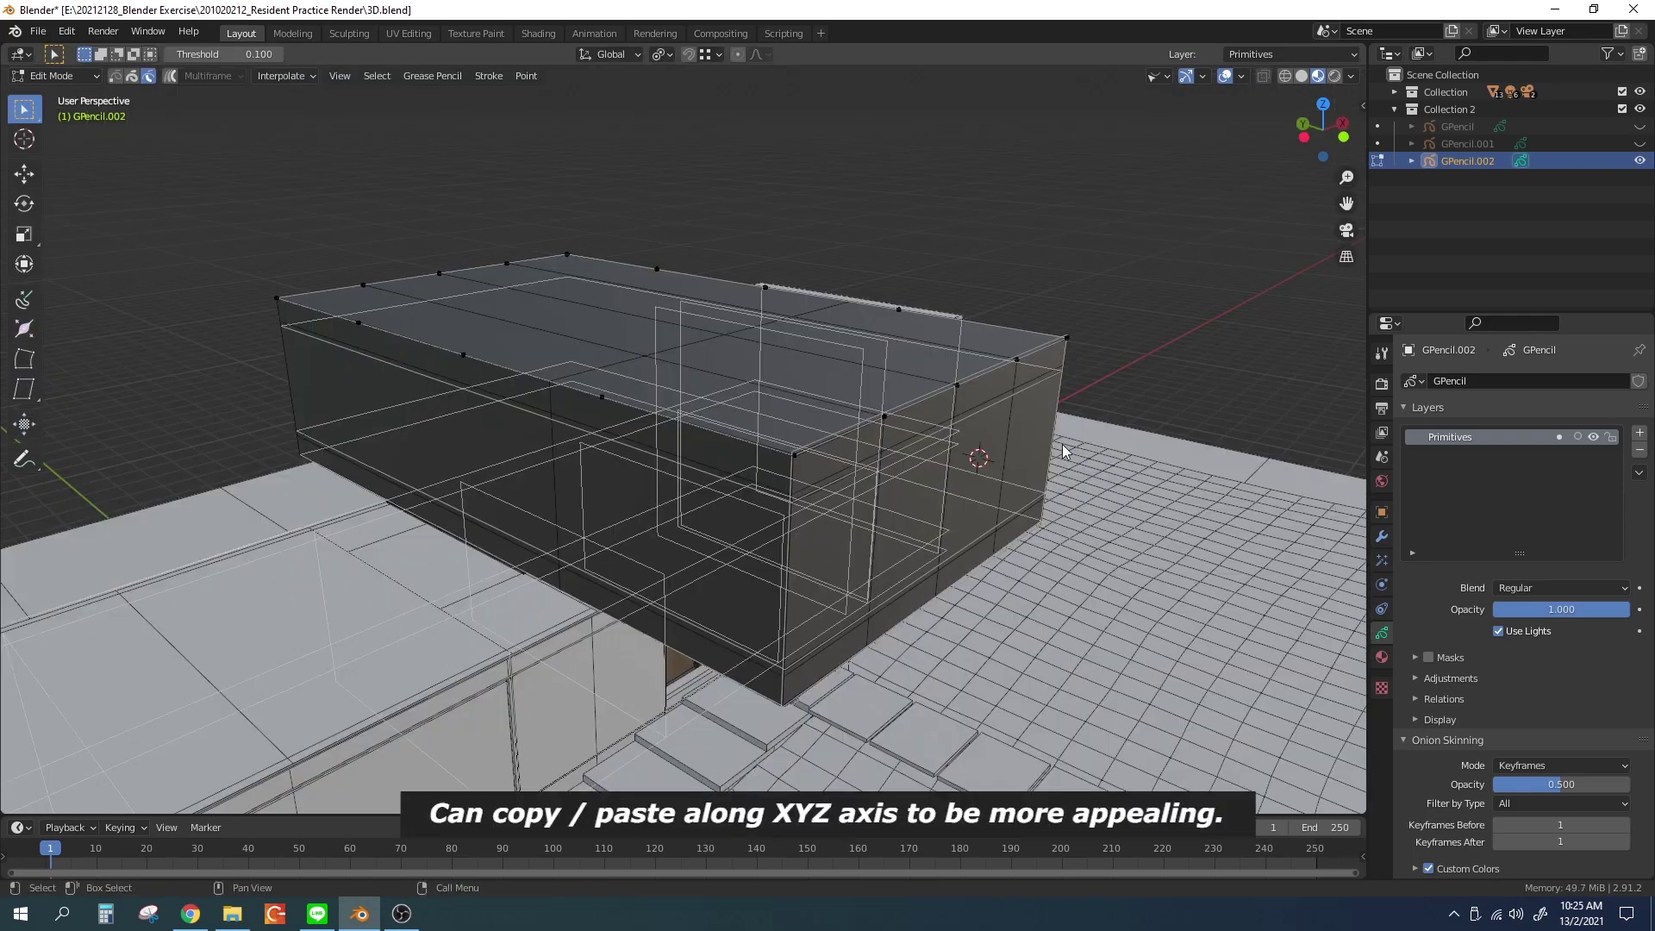
Select outline stroke points and duplicate them along Y (−3680 mm)
{"action": "left_click", "coordinate": [1062, 443]}
{"action": "middle_click_drag", "start_coordinate": [1063, 443], "coordinate": [1052, 442]}
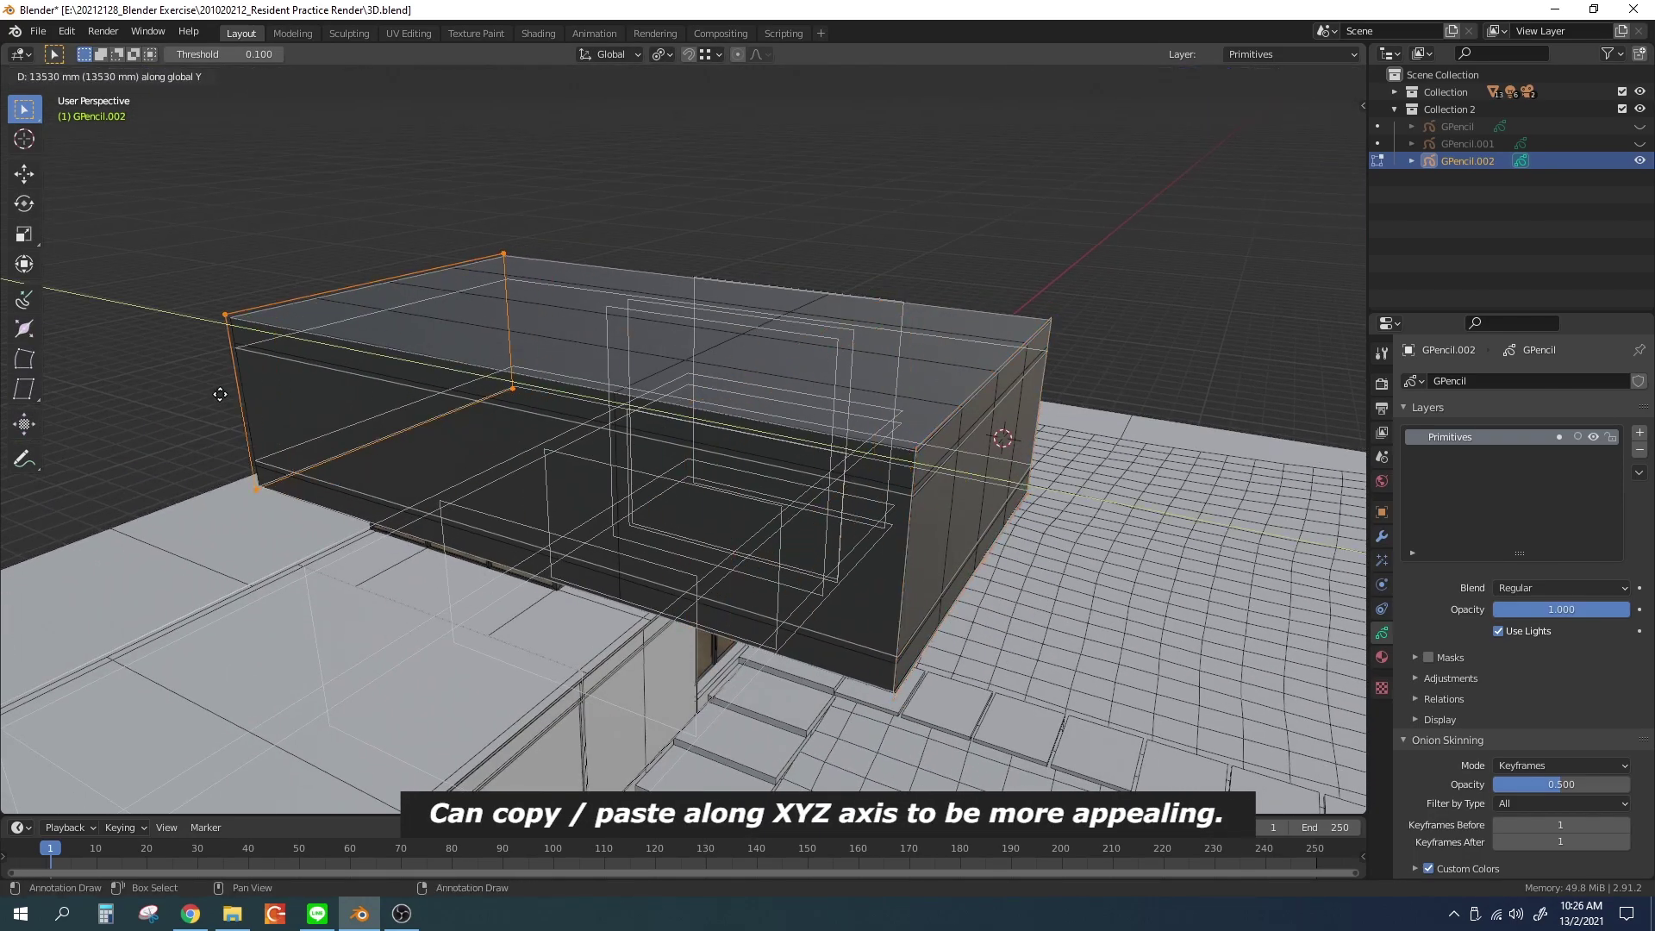
{"action": "left_click", "coordinate": [220, 394]}
{"action": "key", "text": "shift+d"}
{"action": "key", "text": "y"}
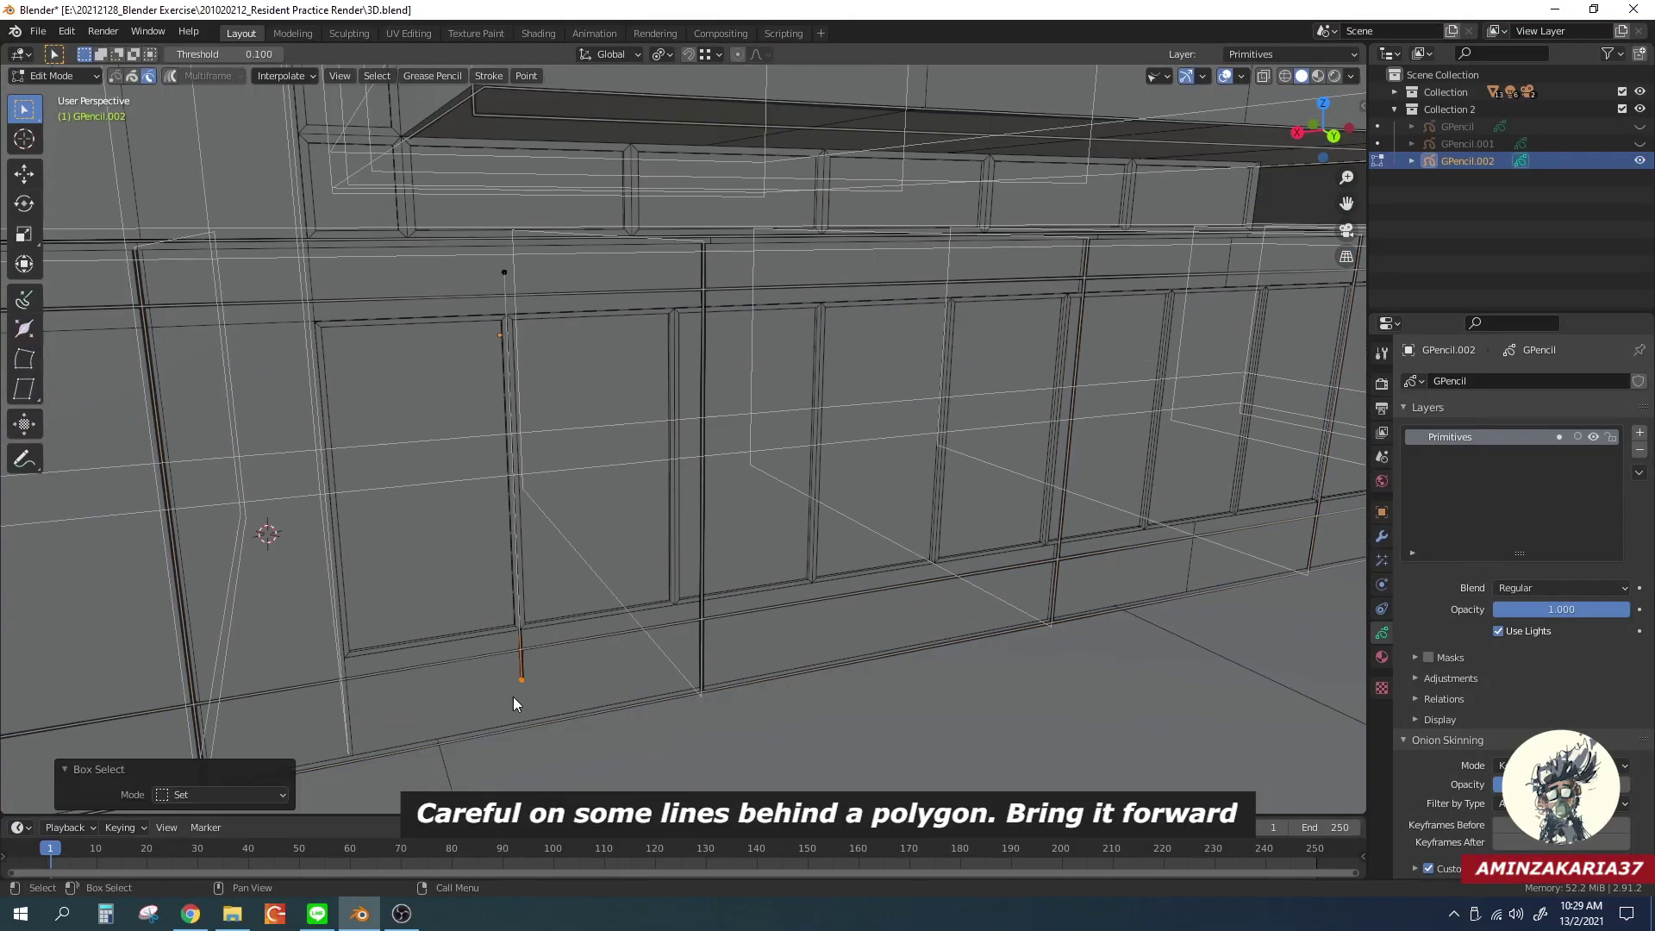
Move the vertical wall stroke forward in front of the wall
{"action": "middle_click_drag", "start_coordinate": [536, 488], "coordinate": [393, 142]}
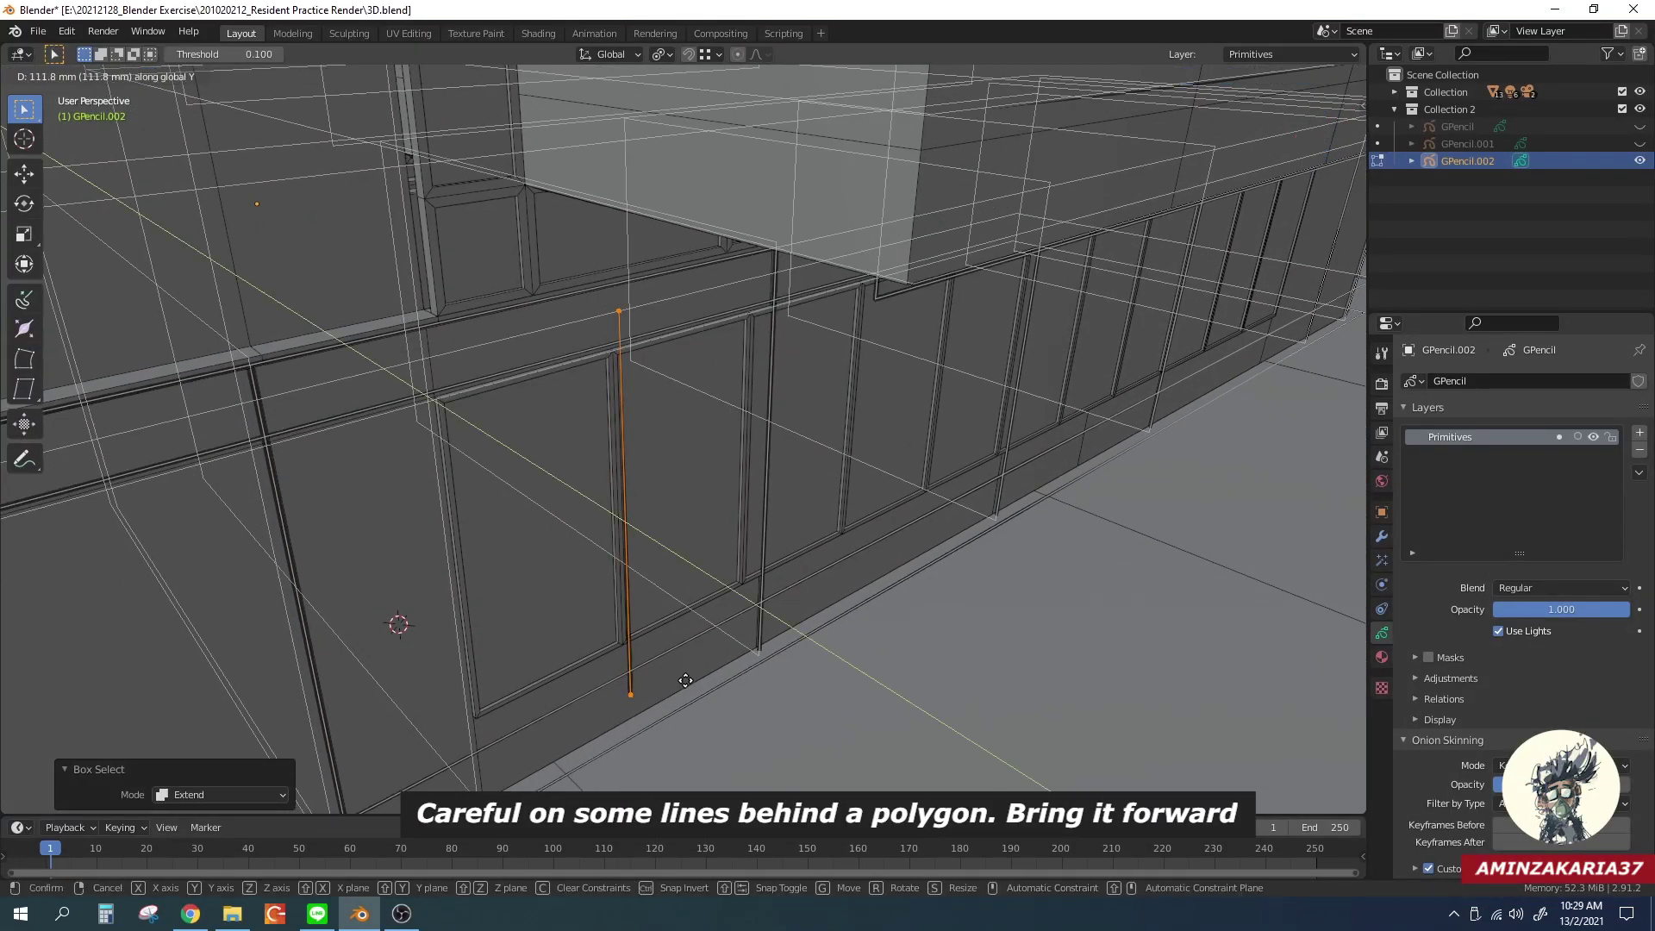
{"action": "left_click", "coordinate": [608, 510]}
{"action": "key", "text": "ctrl+KP_3"}
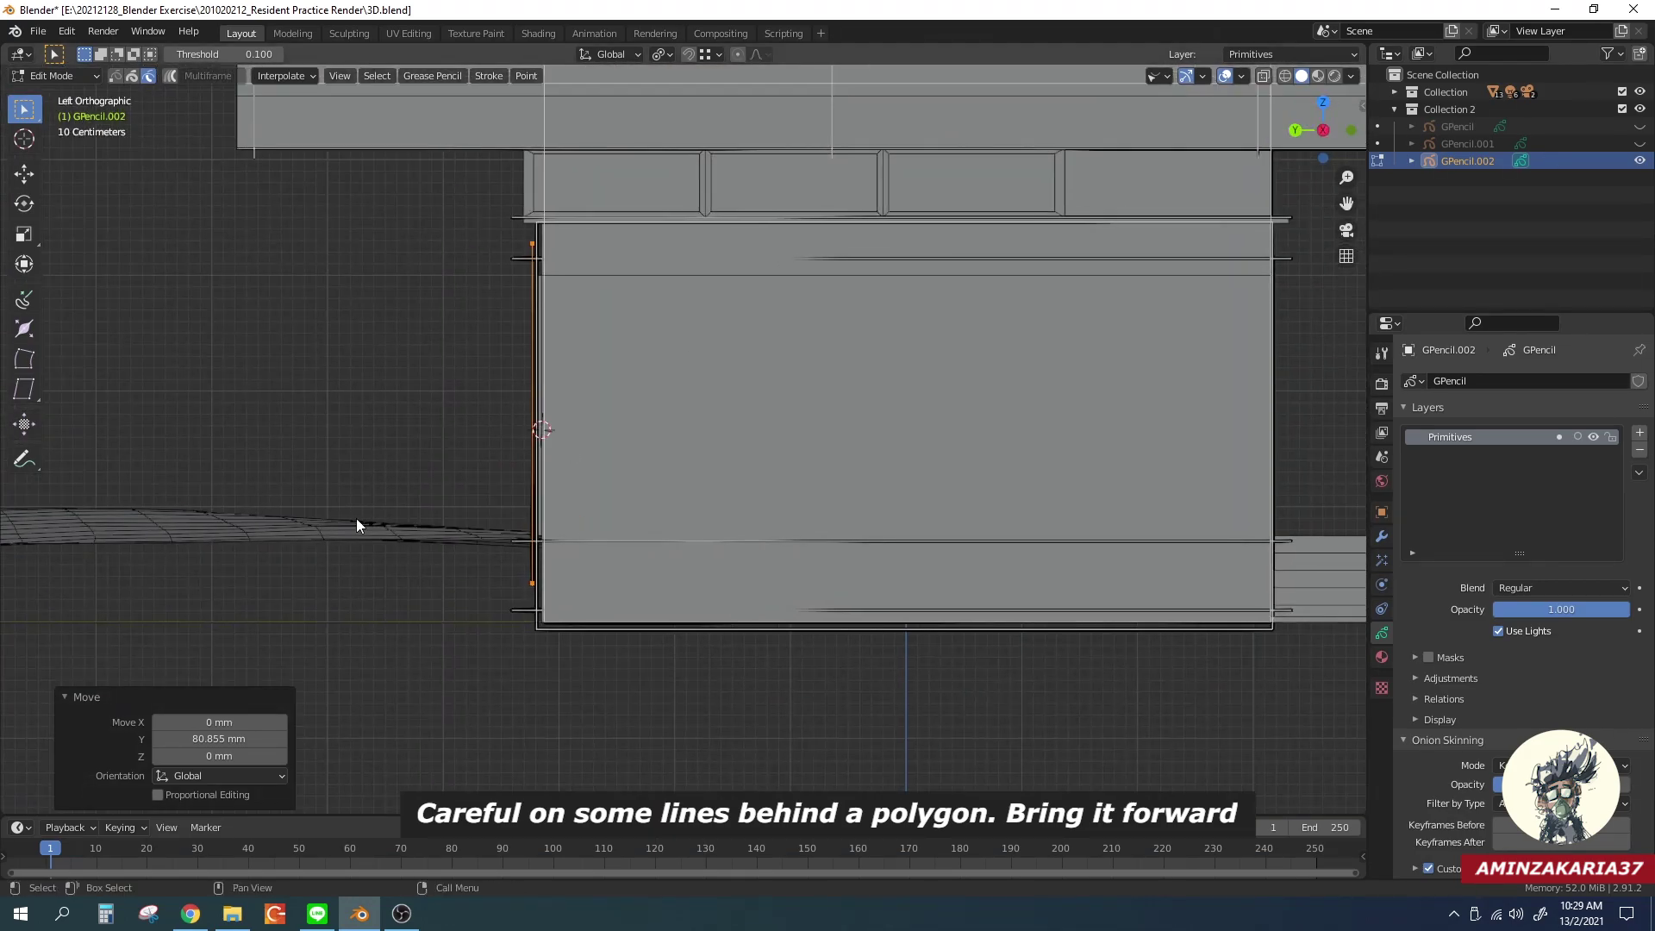
{"action": "key", "text": "ctrl+KP_1"}
{"action": "left_click", "coordinate": [403, 598]}
Duplicate the three back-face mullion strokes along X, latest copy at −3605.5 mm
{"action": "middle_click_drag", "start_coordinate": [686, 620], "coordinate": [631, 612], "text": "shift"}
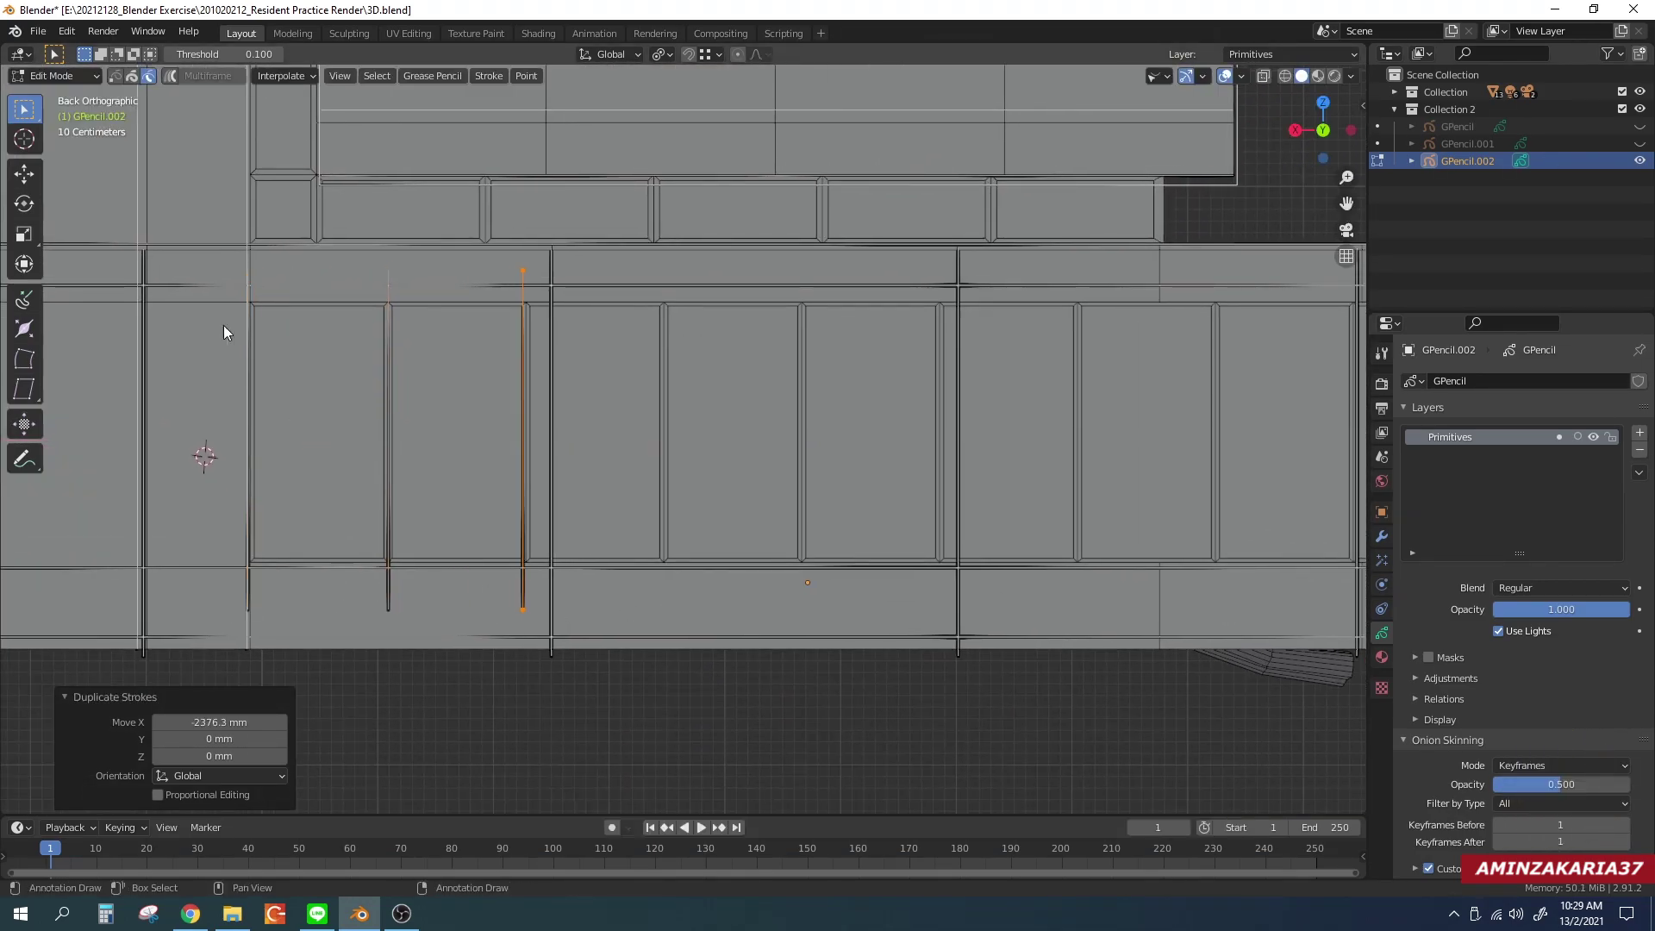
{"action": "middle_click_drag", "start_coordinate": [224, 333], "coordinate": [596, 617], "text": "shift"}
{"action": "middle_click_drag", "start_coordinate": [193, 679], "coordinate": [727, 657], "text": "shift"}
{"action": "left_click_drag", "start_coordinate": [215, 314], "coordinate": [521, 670]}
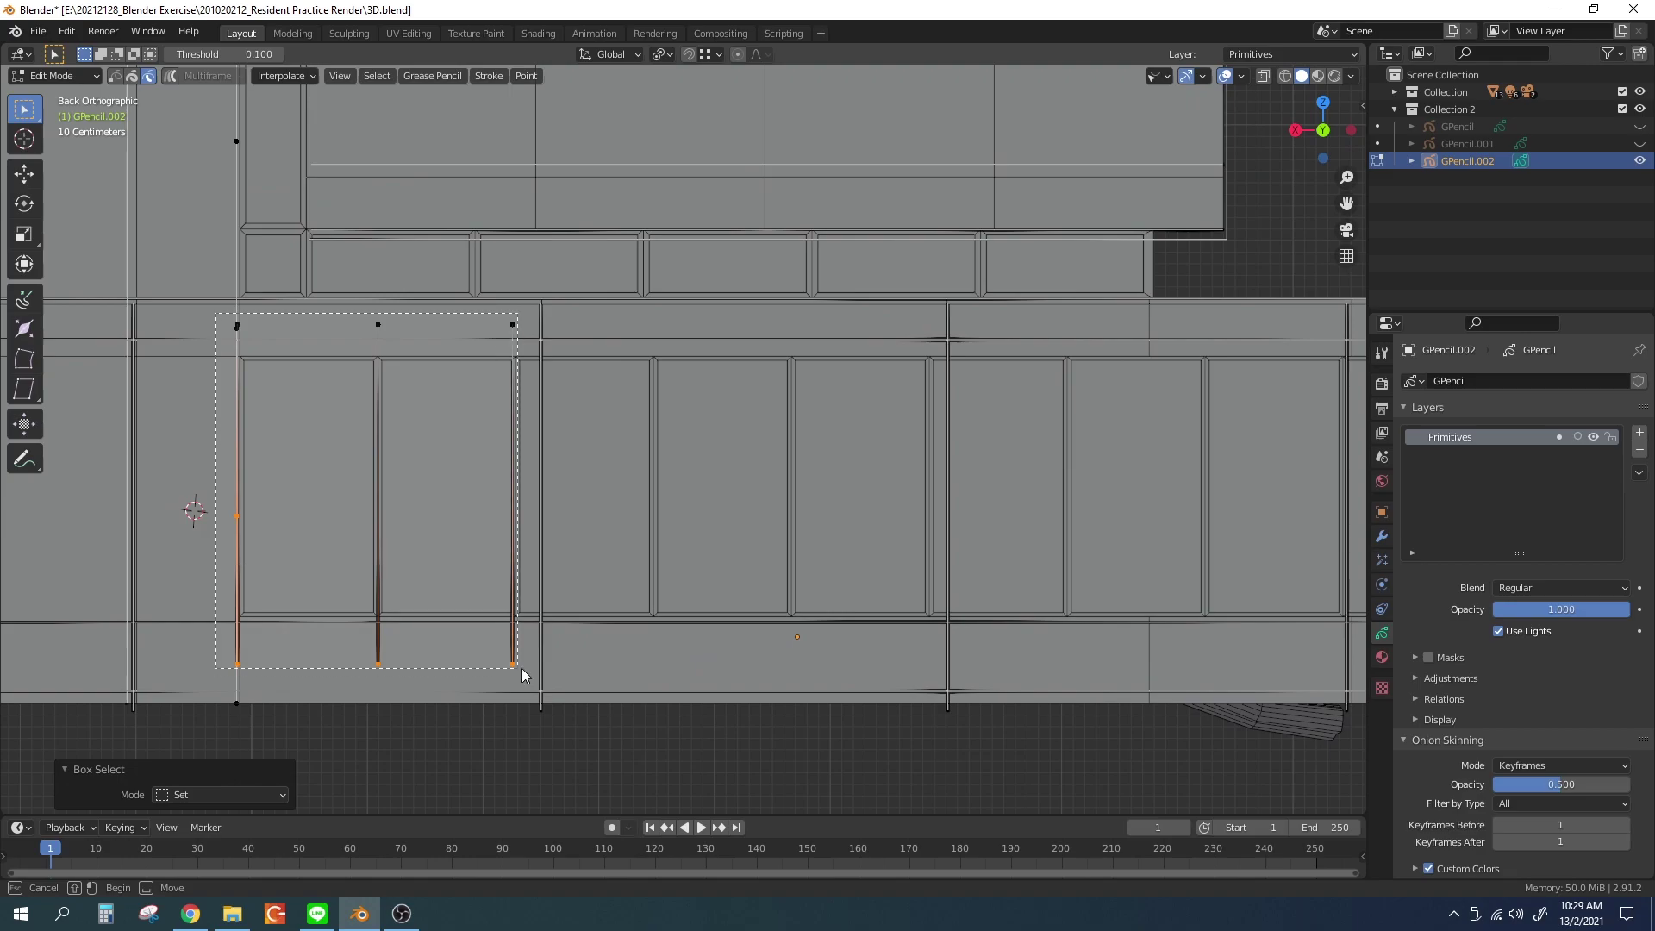
{"action": "key", "text": "shift+d"}
{"action": "left_click", "coordinate": [831, 604]}
{"action": "middle_click_drag", "start_coordinate": [830, 603], "coordinate": [528, 603], "text": "shift"}
{"action": "key", "text": "g"}
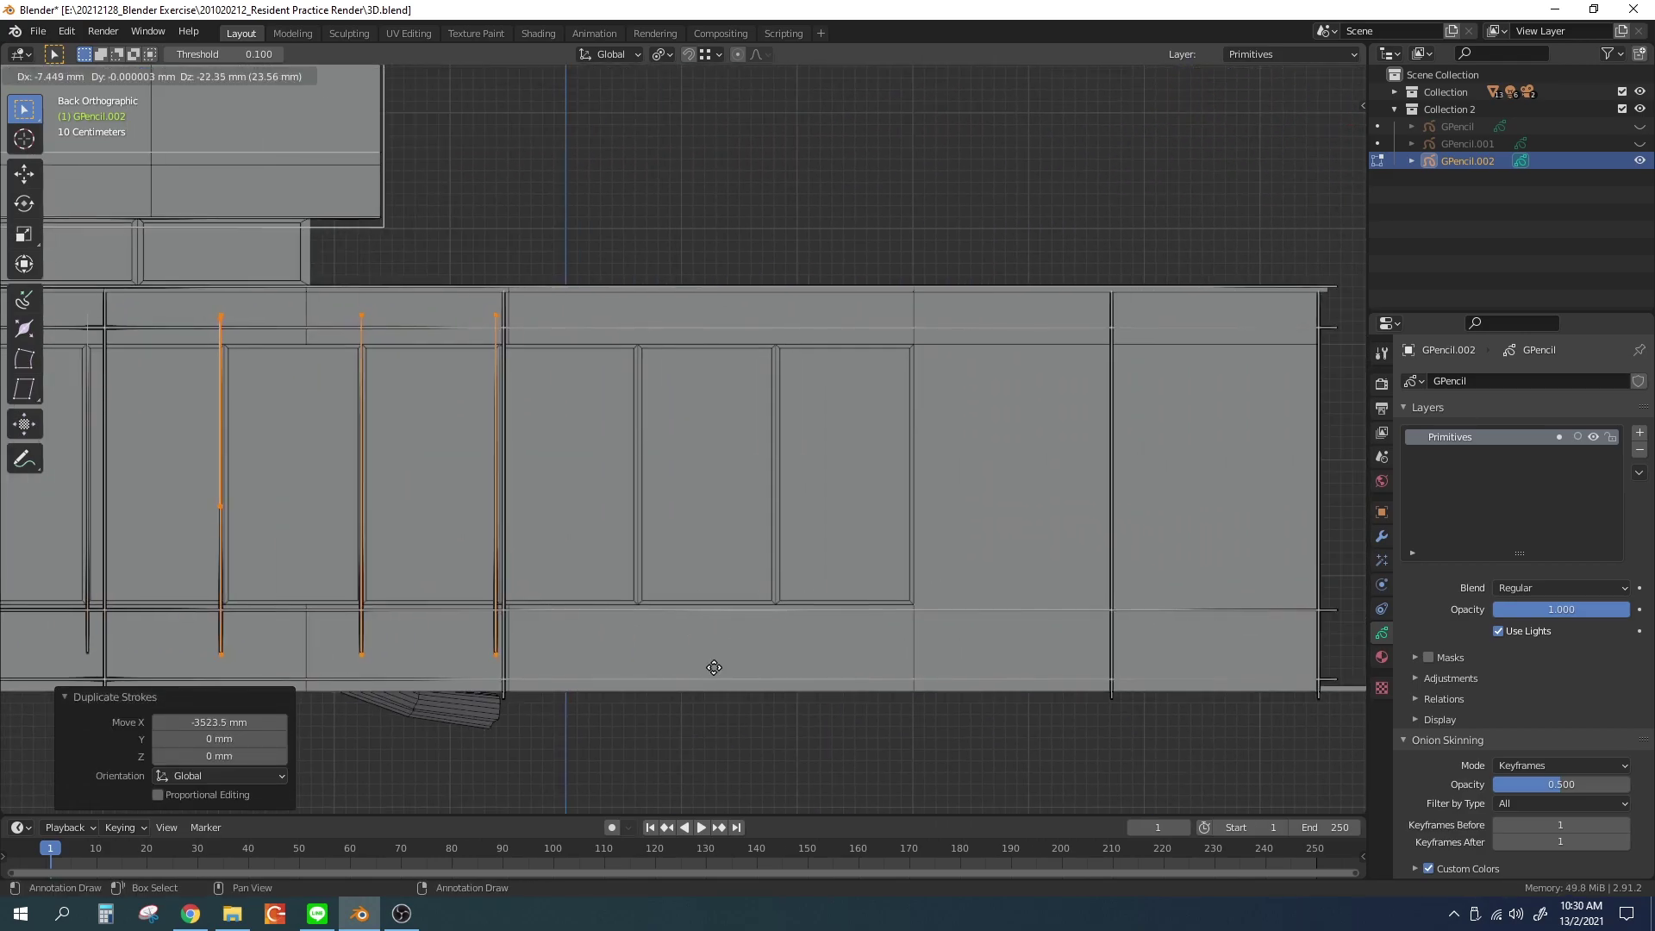
{"action": "left_click", "coordinate": [1128, 643]}
Inspect the sketch in wireframe shading and select all strokes
{"action": "mouse_move", "coordinate": [1128, 643]}
{"action": "middle_mouse_down"}
{"action": "mouse_move", "coordinate": [508, 582]}
{"action": "mouse_move", "coordinate": [892, 552]}
{"action": "mouse_move", "coordinate": [1001, 412]}
{"action": "middle_mouse_up"}
{"action": "key", "text": "Tab"}
{"action": "key", "text": "shift+z"}
{"action": "scroll", "coordinate": [981, 448], "scroll_direction": "down", "scroll_amount": 5}
{"action": "middle_click_drag", "start_coordinate": [504, 404], "coordinate": [1031, 613]}
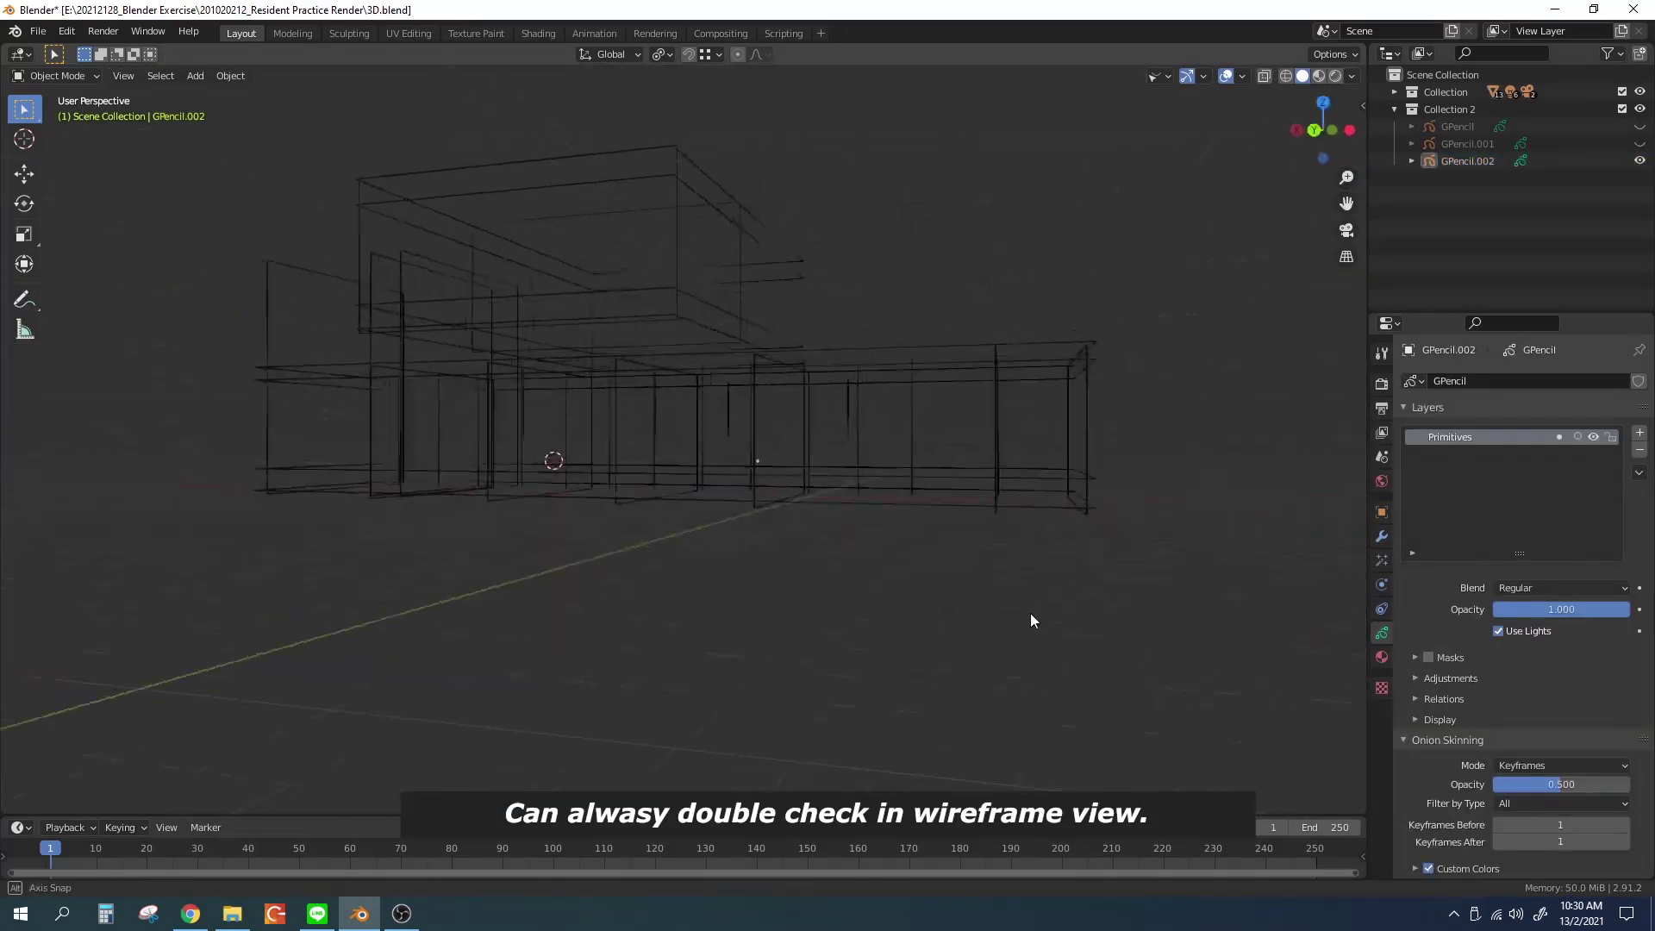
{"action": "scroll", "coordinate": [813, 538], "scroll_direction": "up", "scroll_amount": 3}
{"action": "scroll", "coordinate": [814, 538], "scroll_direction": "down", "scroll_amount": 3}
{"action": "middle_click_drag", "start_coordinate": [814, 538], "coordinate": [707, 540]}
{"action": "key", "text": "a"}
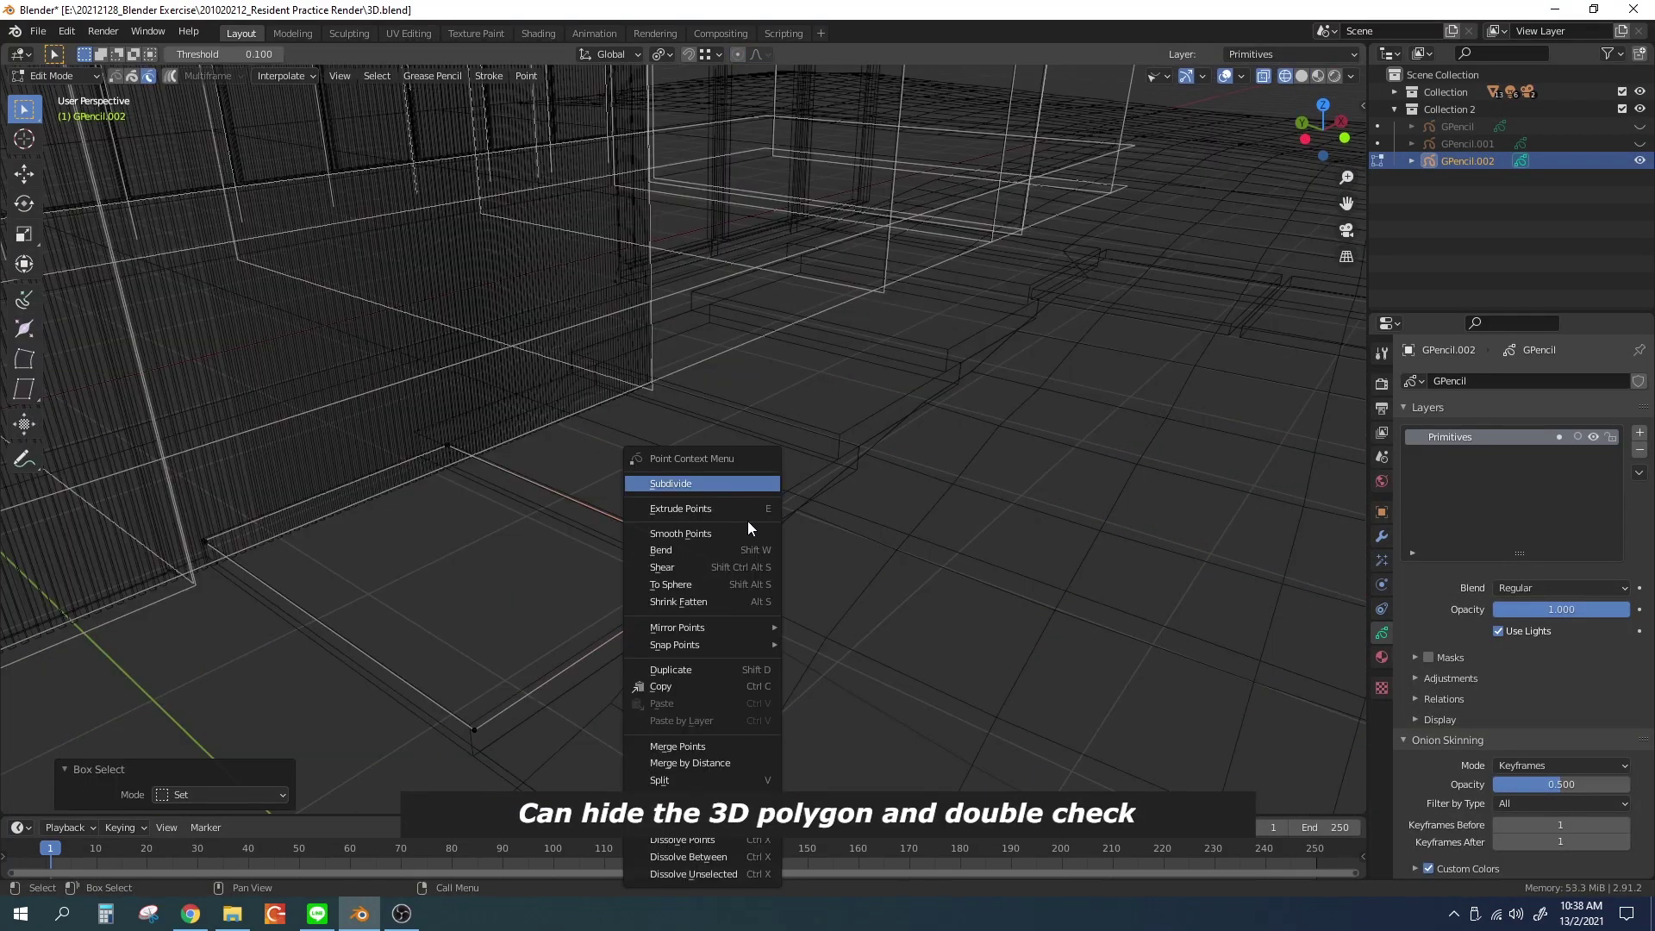
Close the step stroke into a rectangle, shift it along Y and copy it along X
{"action": "right_click", "coordinate": [743, 549]}
{"action": "left_click", "coordinate": [756, 665]}
{"action": "middle_click_drag", "start_coordinate": [764, 555], "coordinate": [669, 612]}
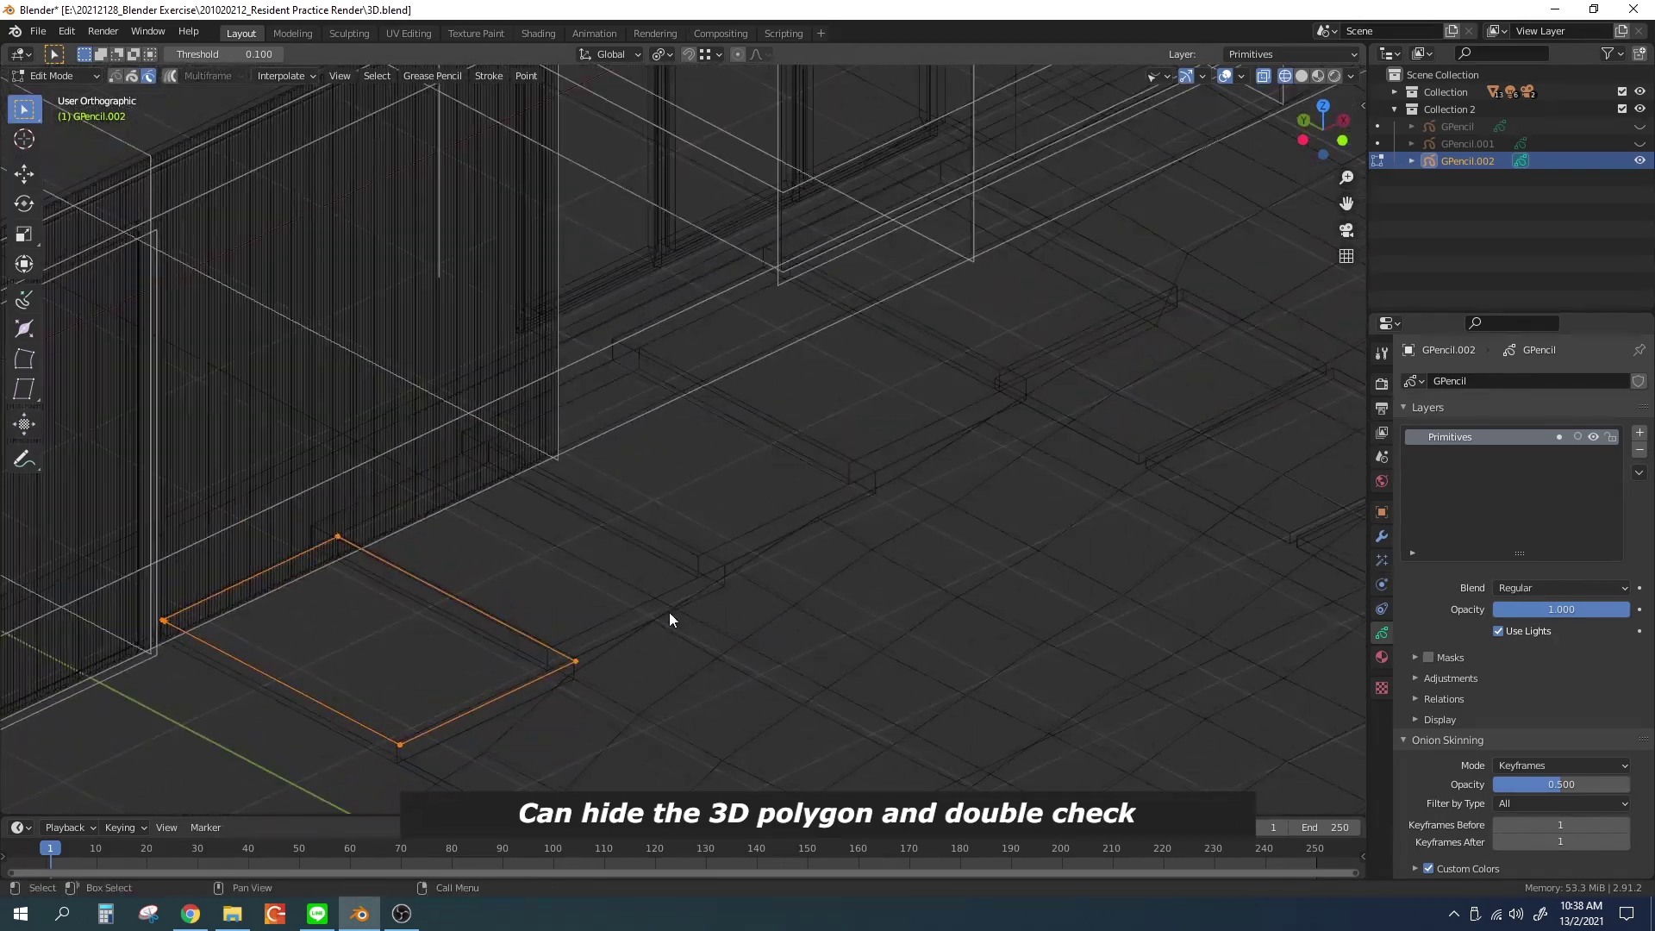
{"action": "key", "text": "g"}
{"action": "key", "text": "y"}
{"action": "left_click", "coordinate": [720, 618]}
{"action": "key", "text": "shift+d"}
{"action": "key", "text": "x"}
{"action": "left_click", "coordinate": [809, 625]}
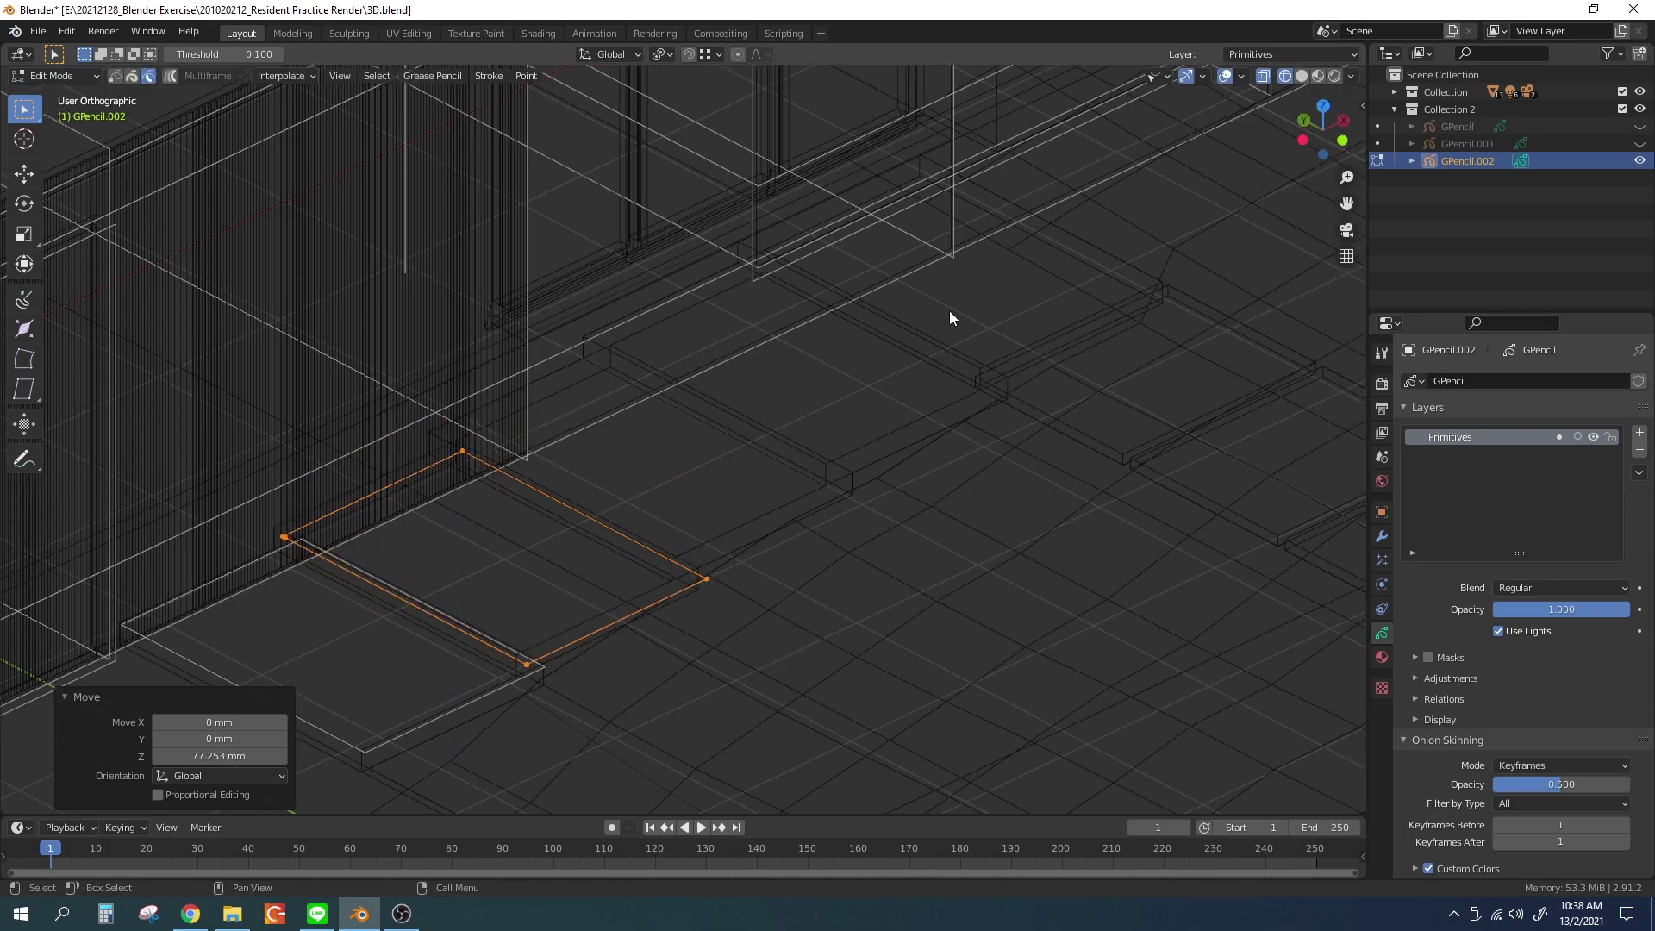
Move the copied outline along X onto the next step, 1203.3 mm apart
{"action": "key", "text": "shift+z"}
{"action": "middle_click_drag", "start_coordinate": [719, 549], "coordinate": [757, 639], "text": "shift"}
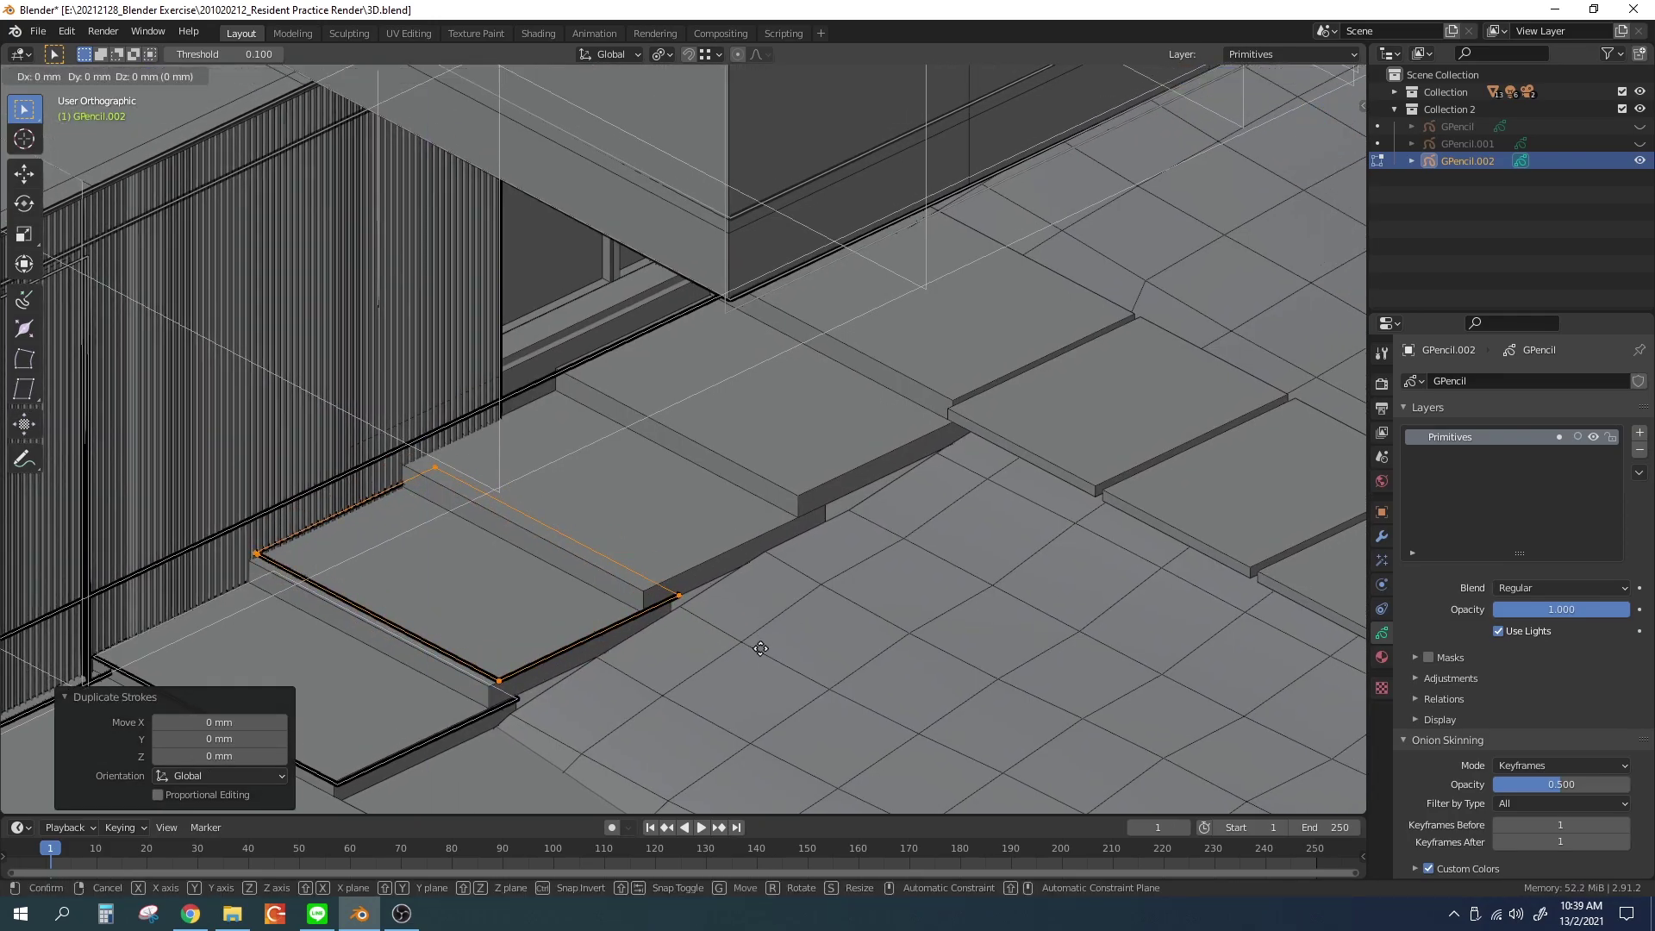
{"action": "key", "text": "Escape"}
{"action": "key", "text": "g"}
{"action": "key", "text": "x"}
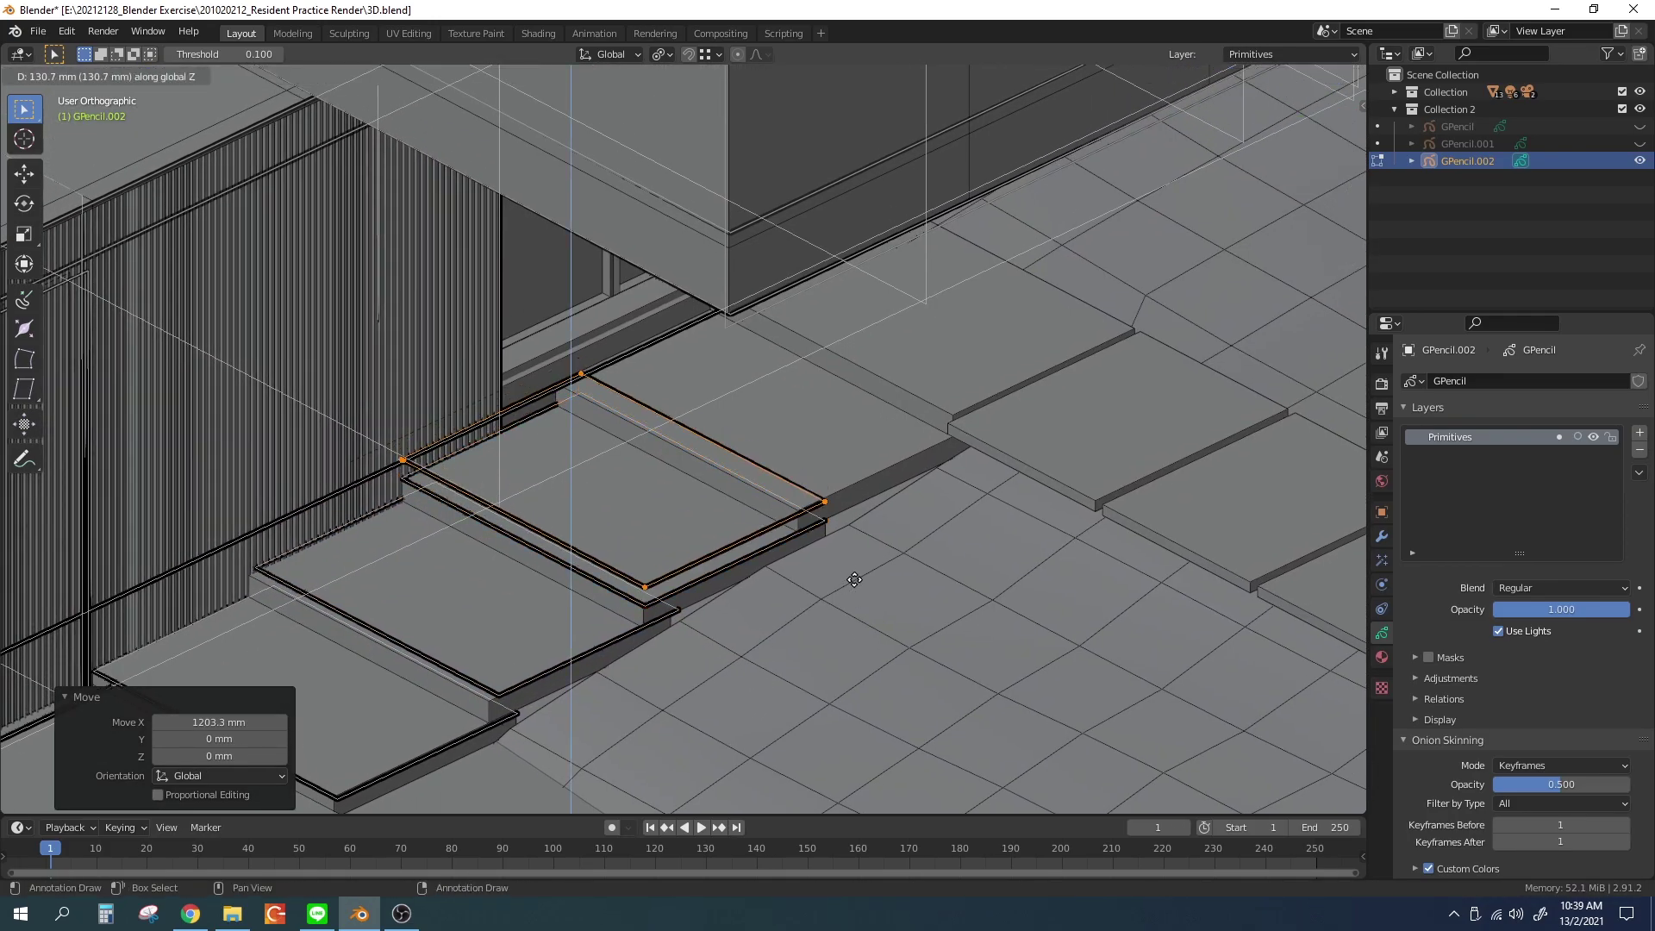
{"action": "left_click", "coordinate": [981, 576]}
{"action": "middle_click_drag", "start_coordinate": [981, 576], "coordinate": [884, 581], "text": "shift"}
Switch to Draw mode with the draw tool and set the 3D cursor at the step's front corner
{"action": "key", "text": "Tab"}
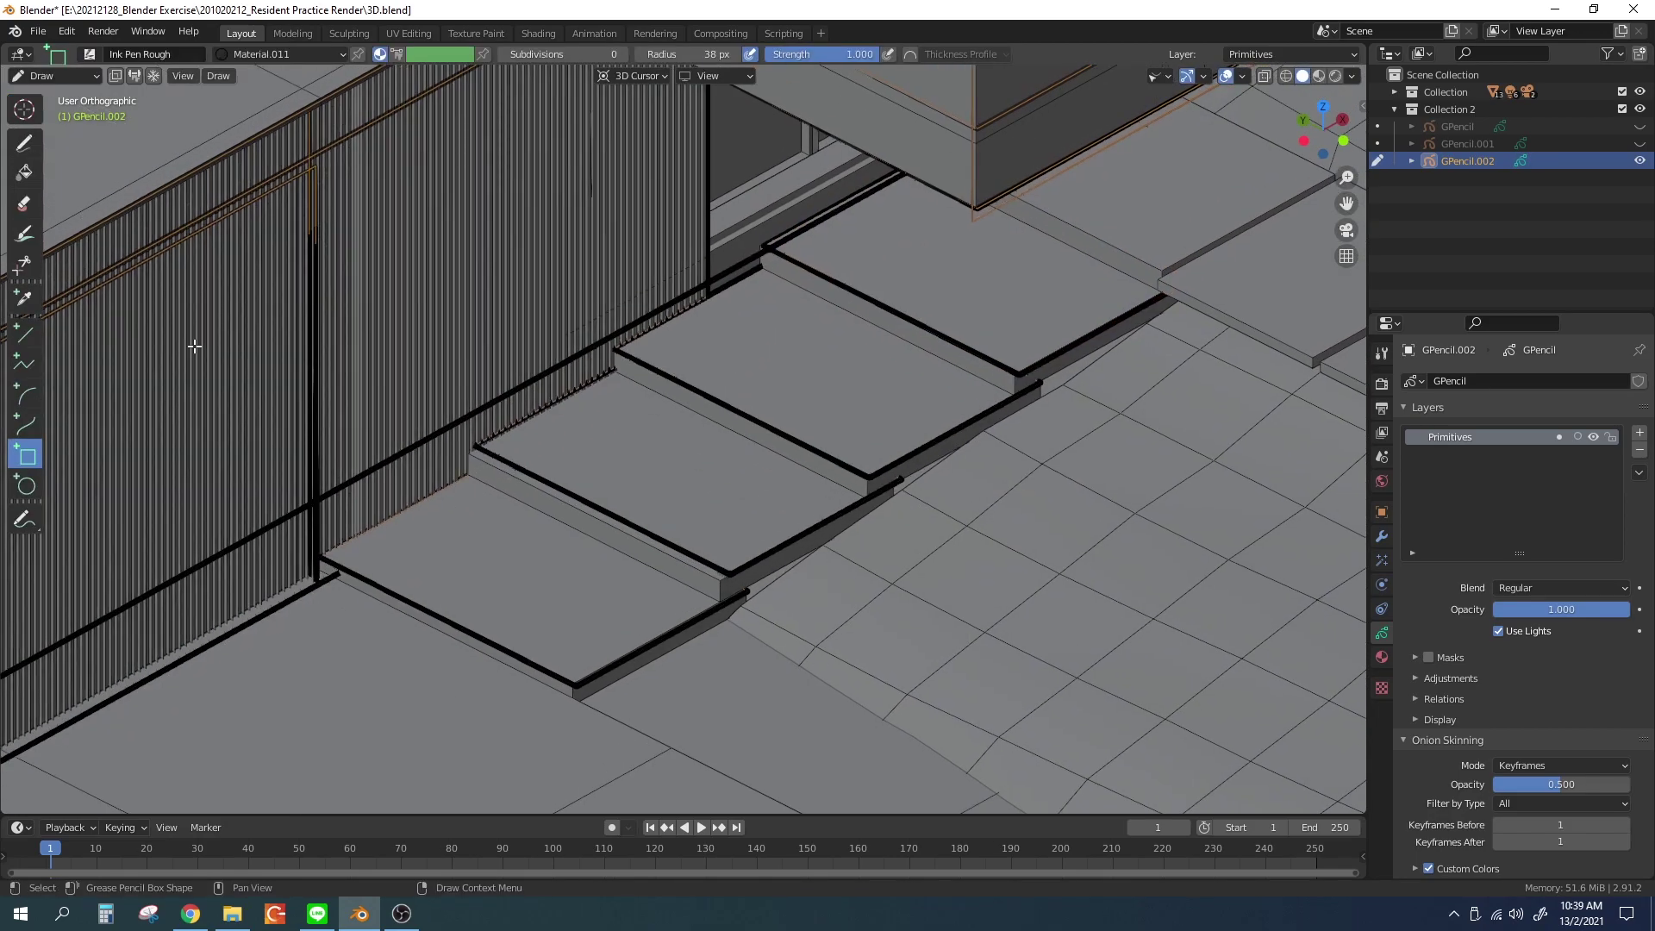
{"action": "middle_click_drag", "start_coordinate": [765, 543], "coordinate": [776, 543], "text": "shift"}
{"action": "key", "text": "shift+space"}
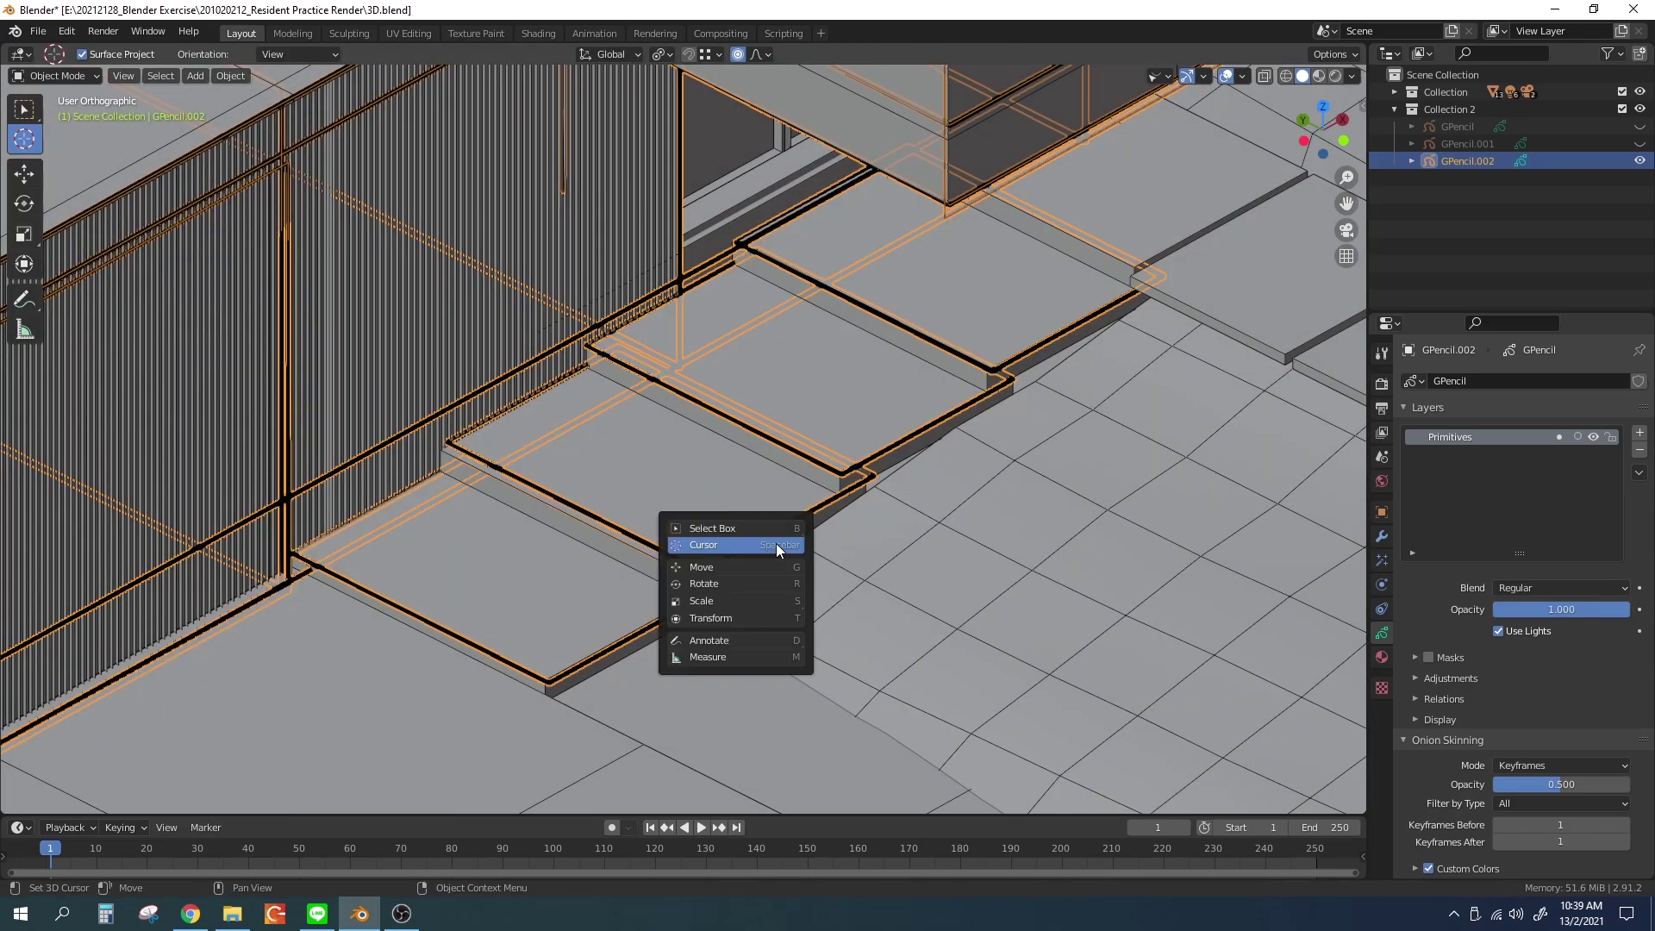
{"action": "left_click", "coordinate": [776, 543]}
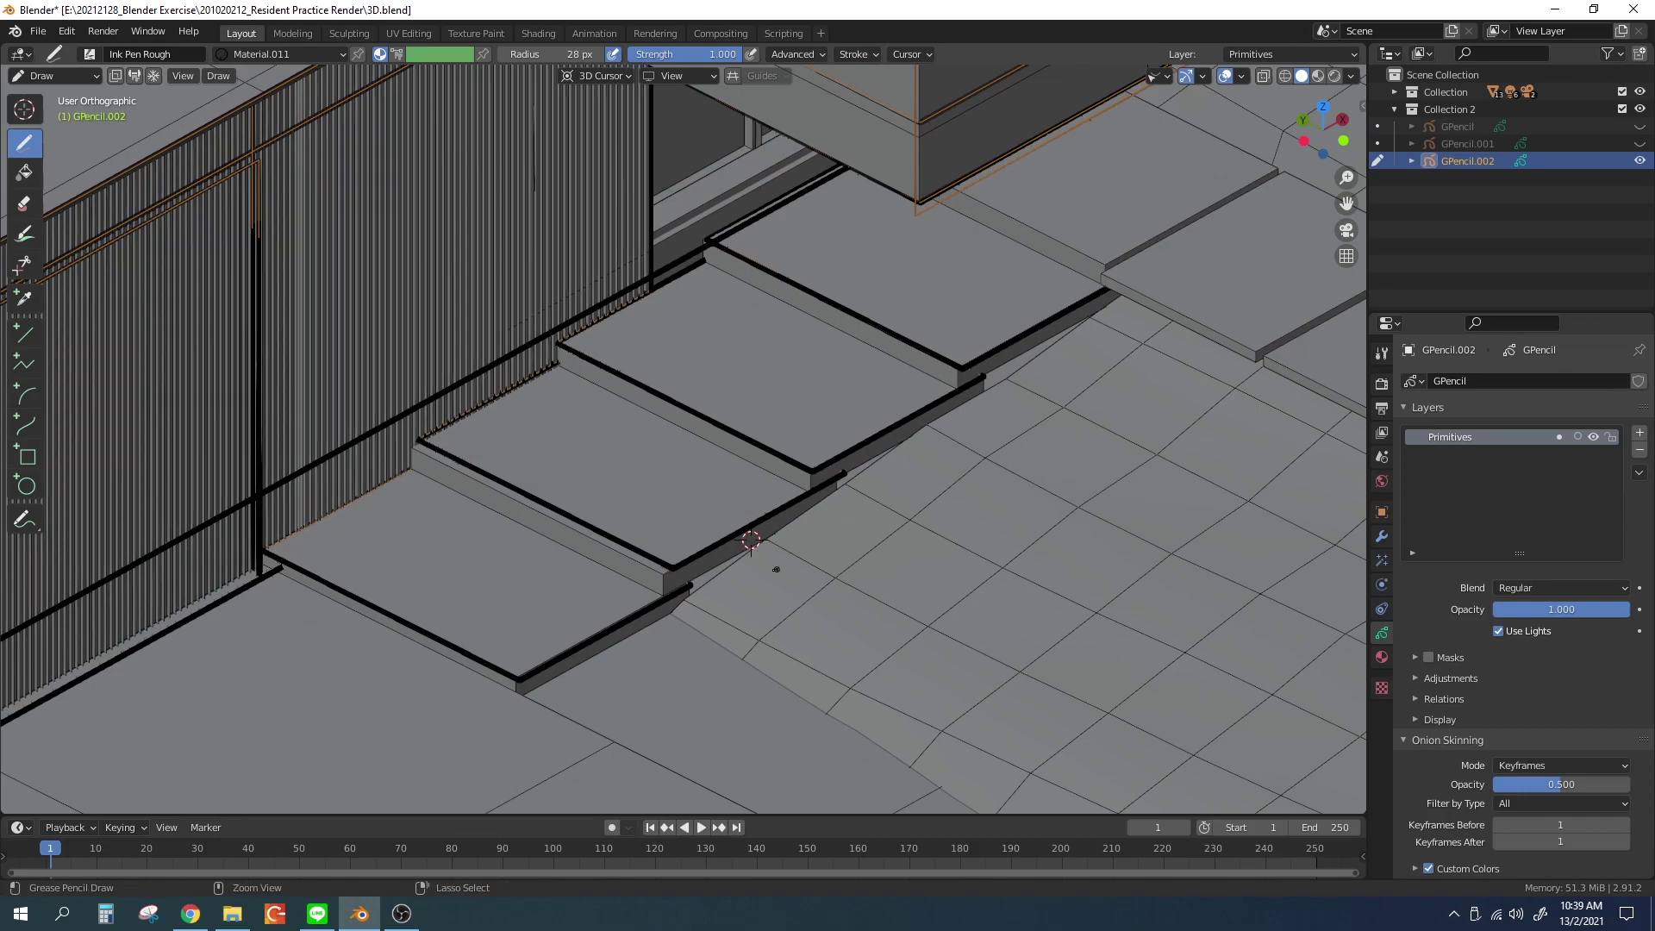
{"action": "key", "text": "shift+space"}
{"action": "left_click", "coordinate": [770, 553]}
{"action": "scroll", "coordinate": [799, 595], "scroll_direction": "down", "scroll_amount": 3}
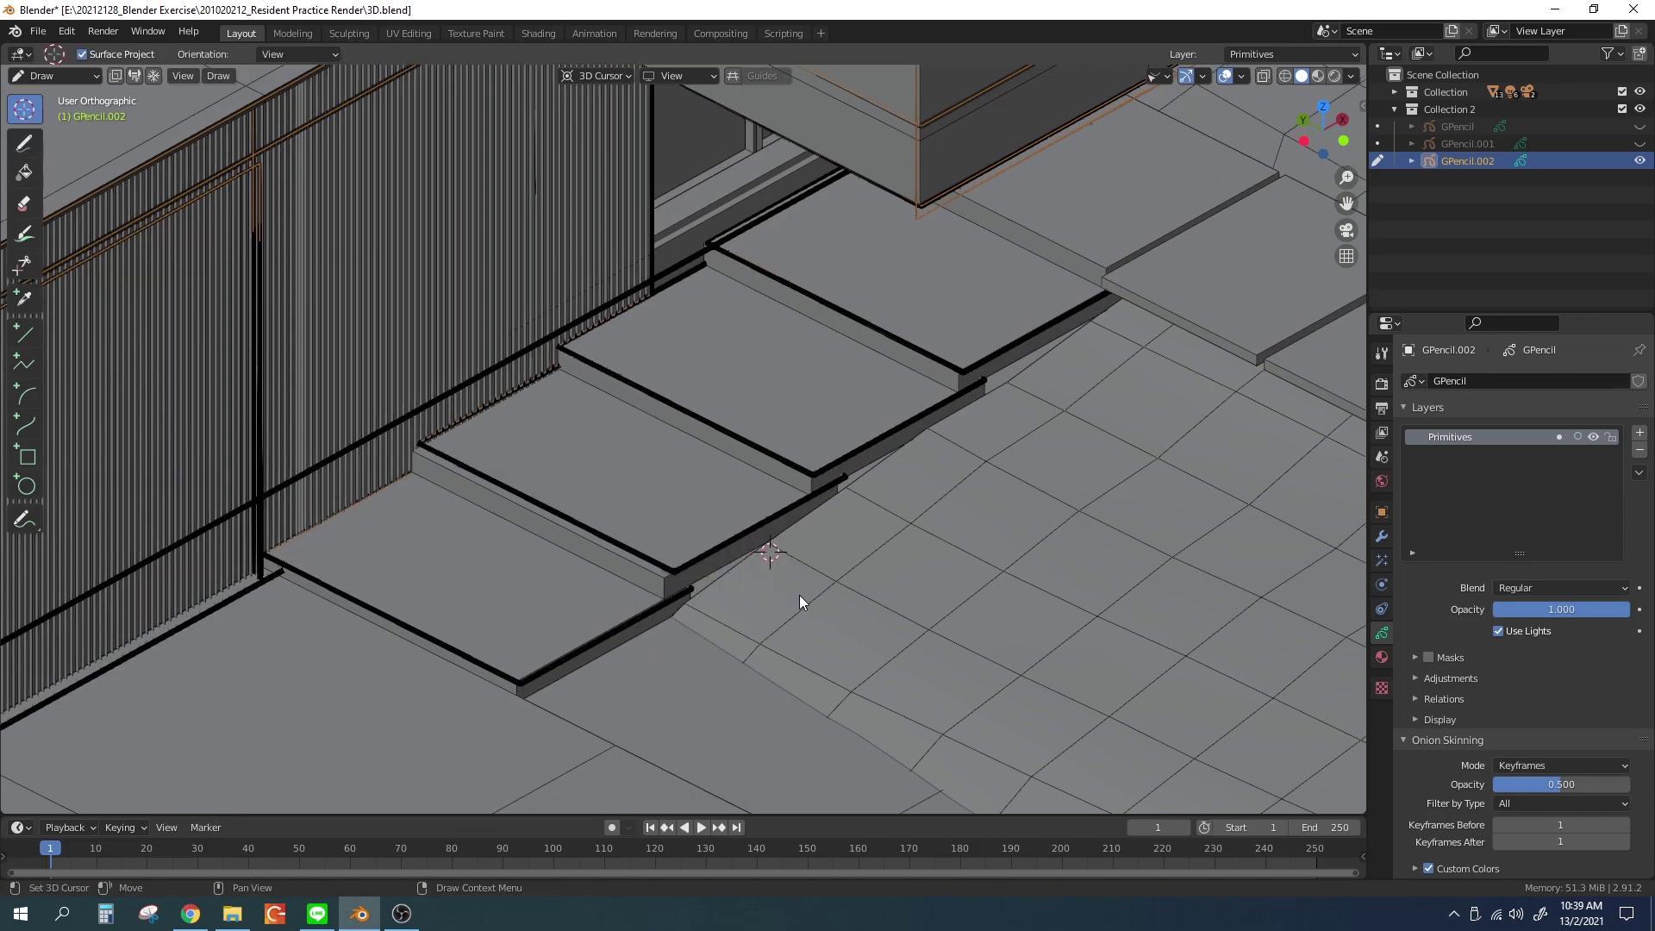
{"action": "middle_click_drag", "start_coordinate": [799, 595], "coordinate": [862, 464]}
In front wireframe view, enter stroke Edit Mode on the frame stroke
{"action": "key", "text": "KP_1"}
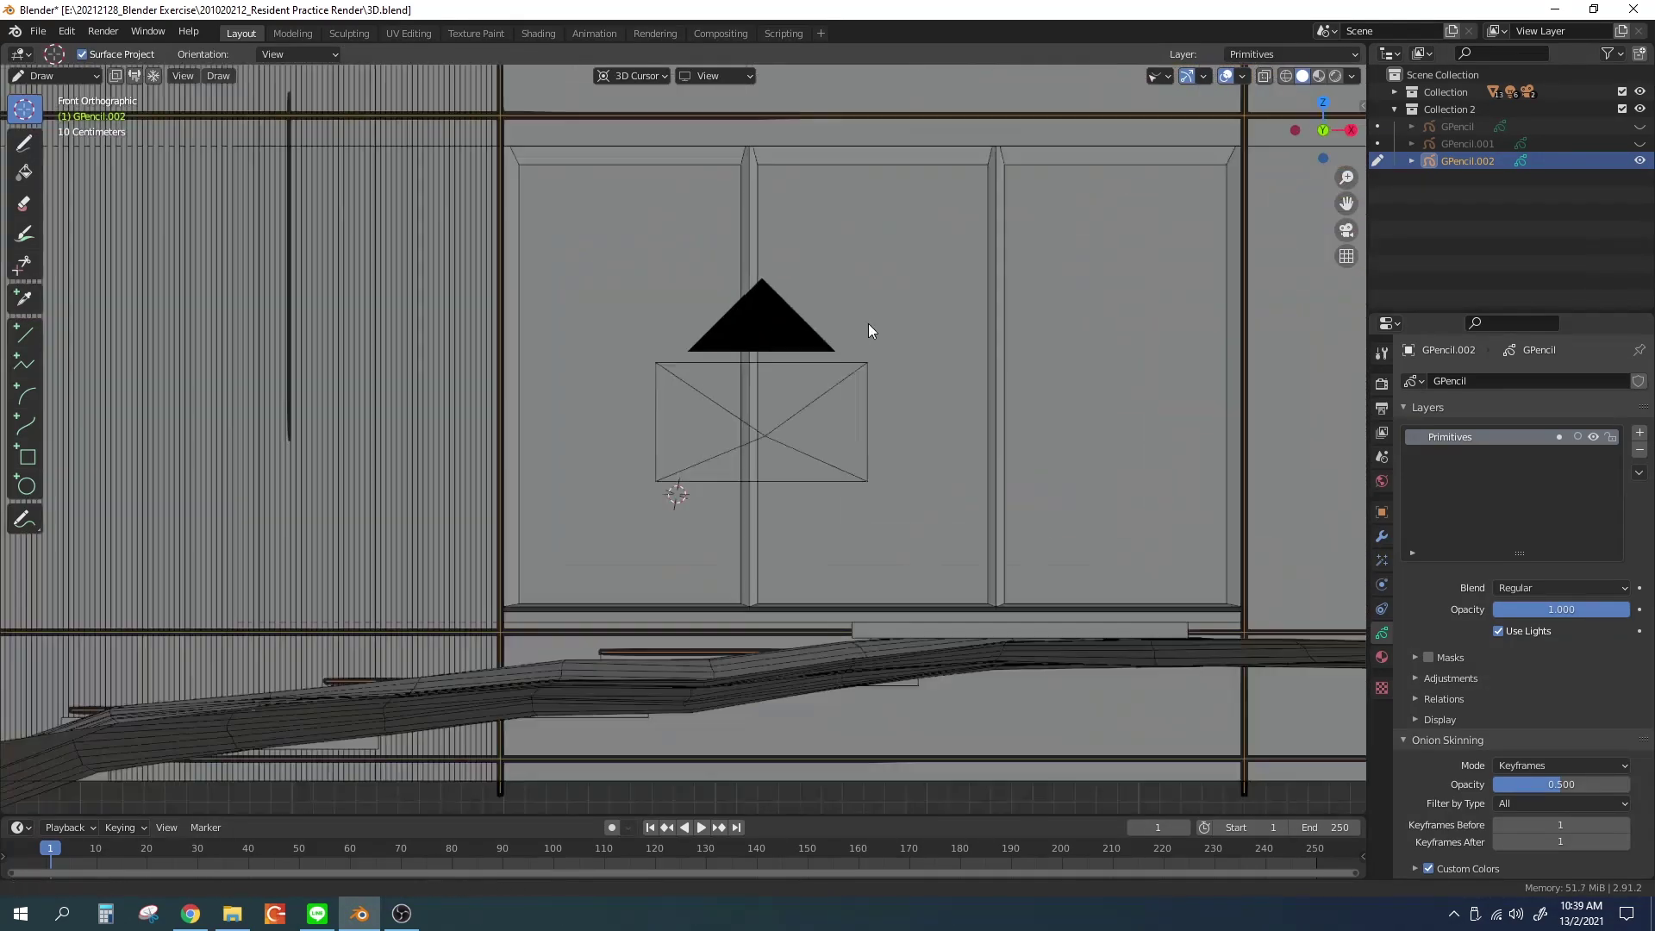
{"action": "middle_click_drag", "start_coordinate": [868, 323], "coordinate": [759, 453], "text": "shift"}
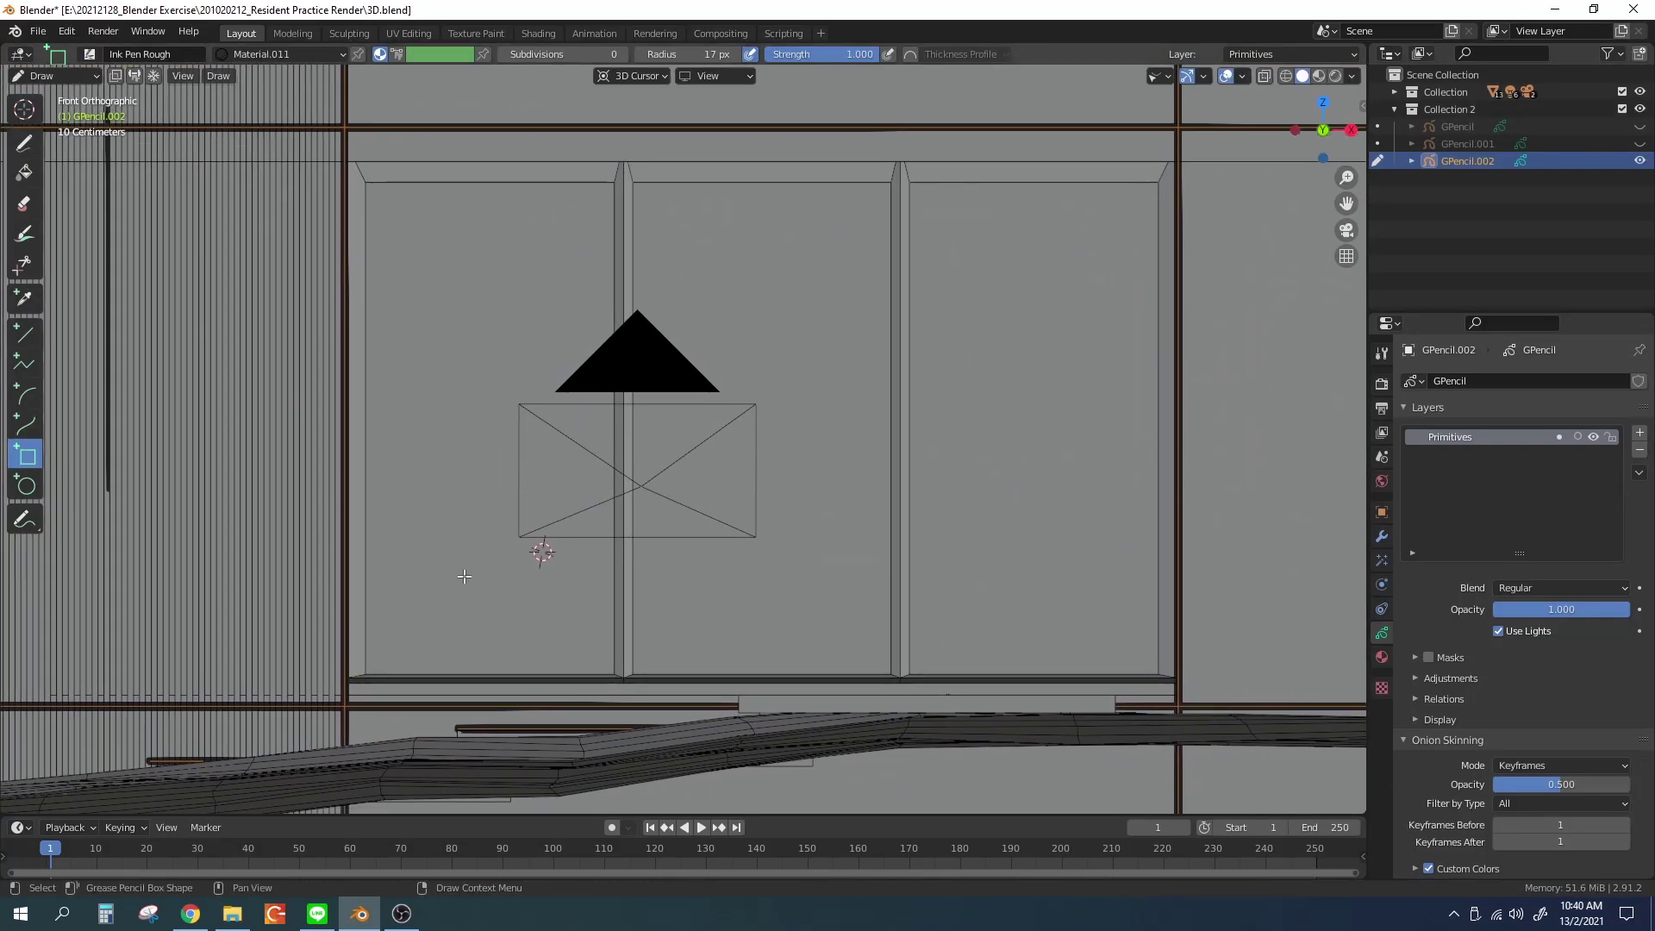
{"action": "key", "text": "shift+z"}
{"action": "key", "text": "ctrl+Tab"}
{"action": "left_click", "coordinate": [719, 345]}
From top view, shift the stroke −92.963 mm along Y, then return to front solid view
{"action": "key", "text": "KP_7"}
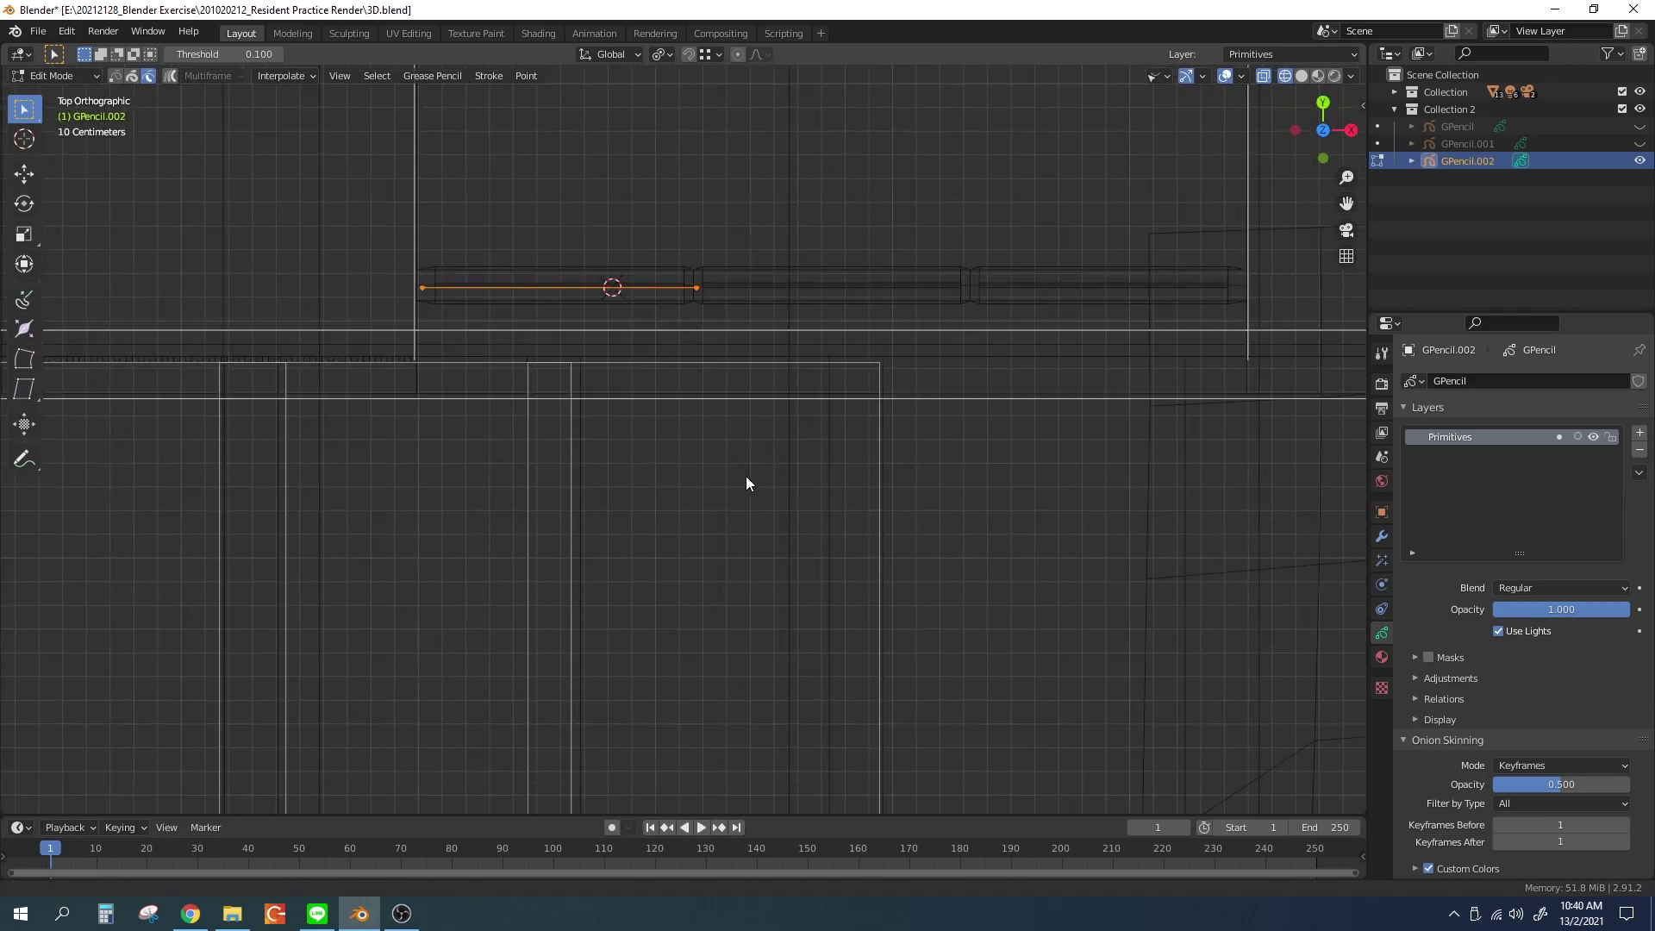
{"action": "scroll", "coordinate": [729, 526], "scroll_direction": "up", "scroll_amount": 6}
{"action": "left_click_drag", "start_coordinate": [419, 222], "coordinate": [643, 509]}
{"action": "key", "text": "KP_1"}
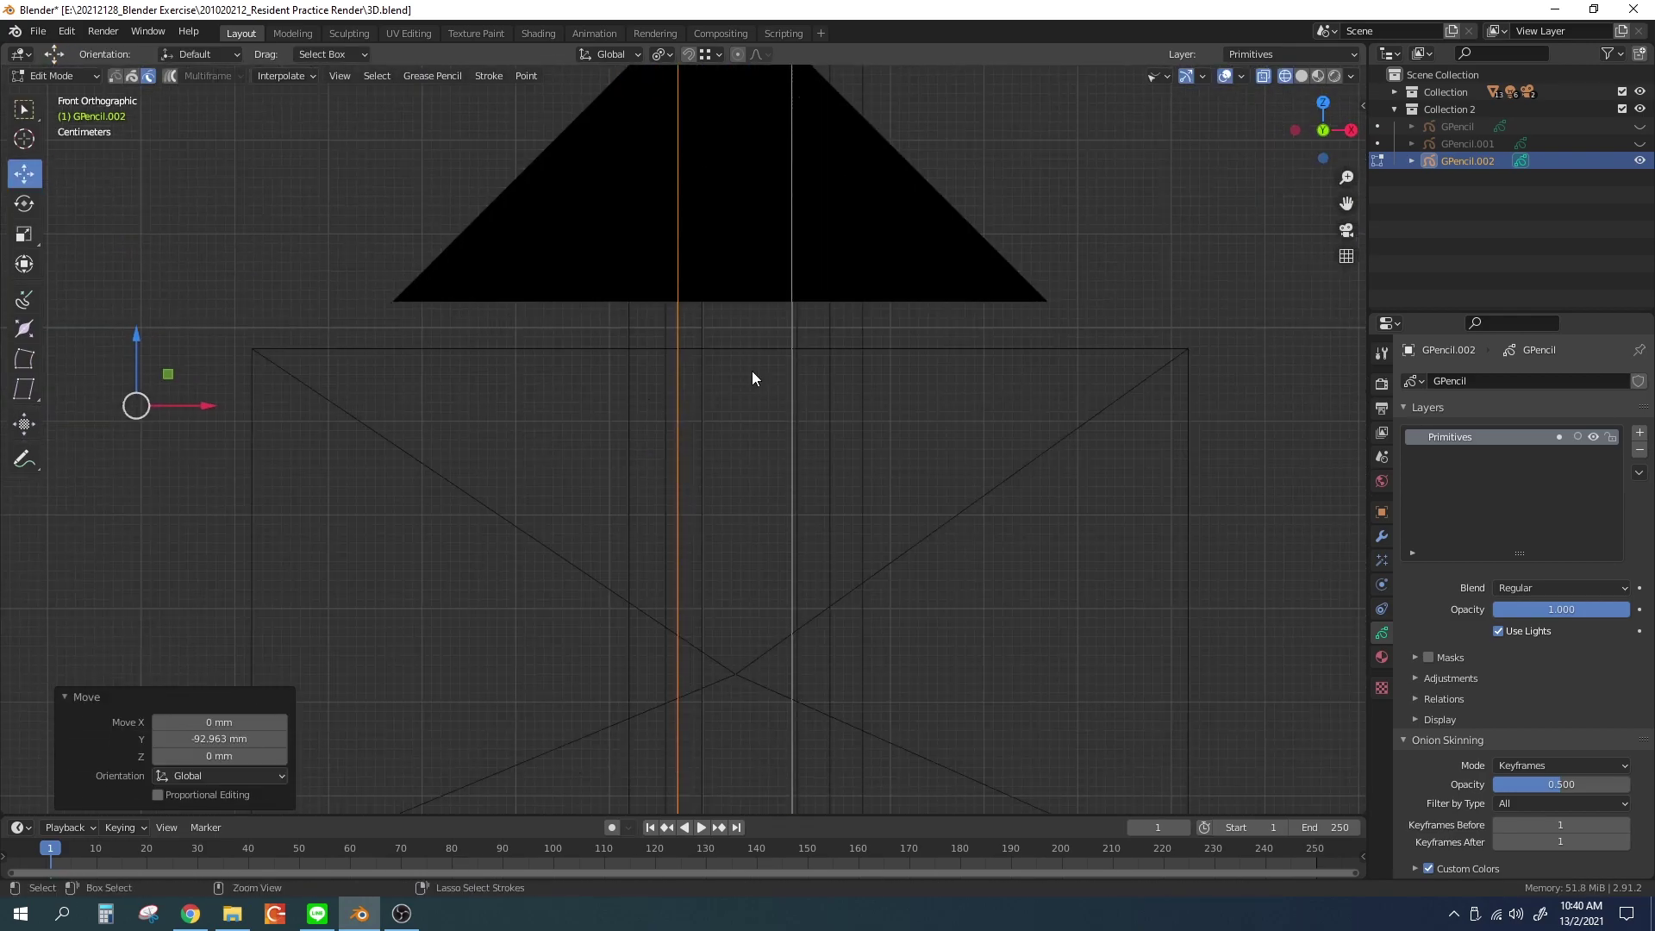
{"action": "scroll", "coordinate": [752, 371], "scroll_direction": "down", "scroll_amount": 4}
{"action": "key", "text": "z"}
{"action": "left_click", "coordinate": [681, 520]}
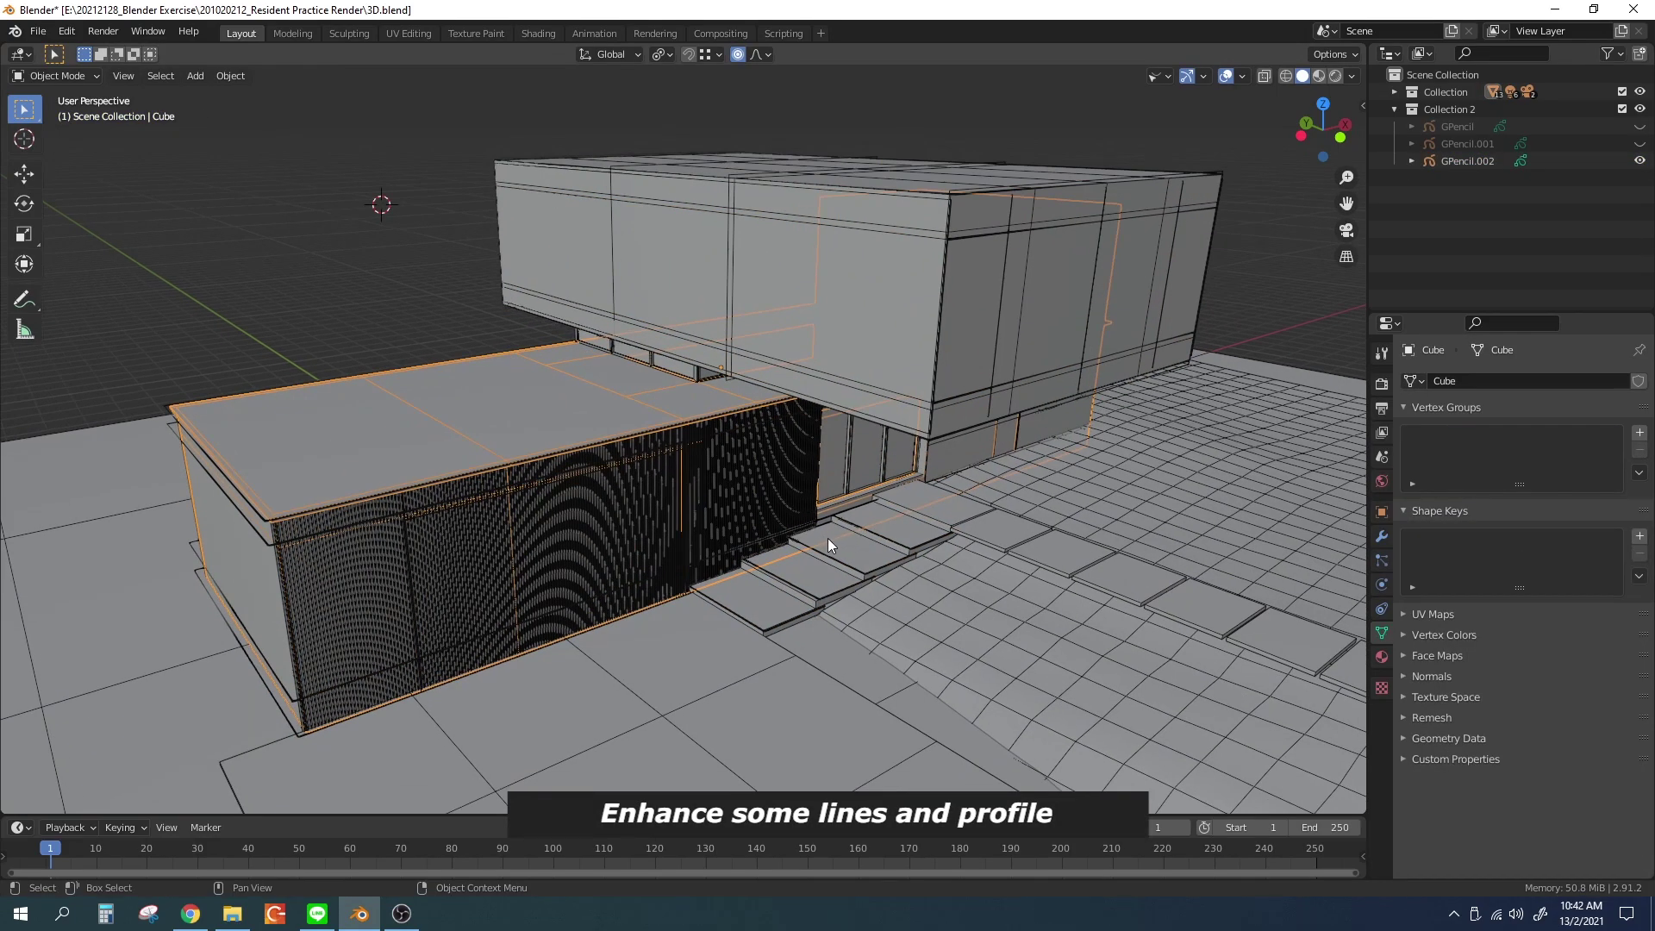
Make GPencil.002 active, switch to rendered shading and orbit to a frontal view
{"action": "left_click", "coordinate": [828, 538]}
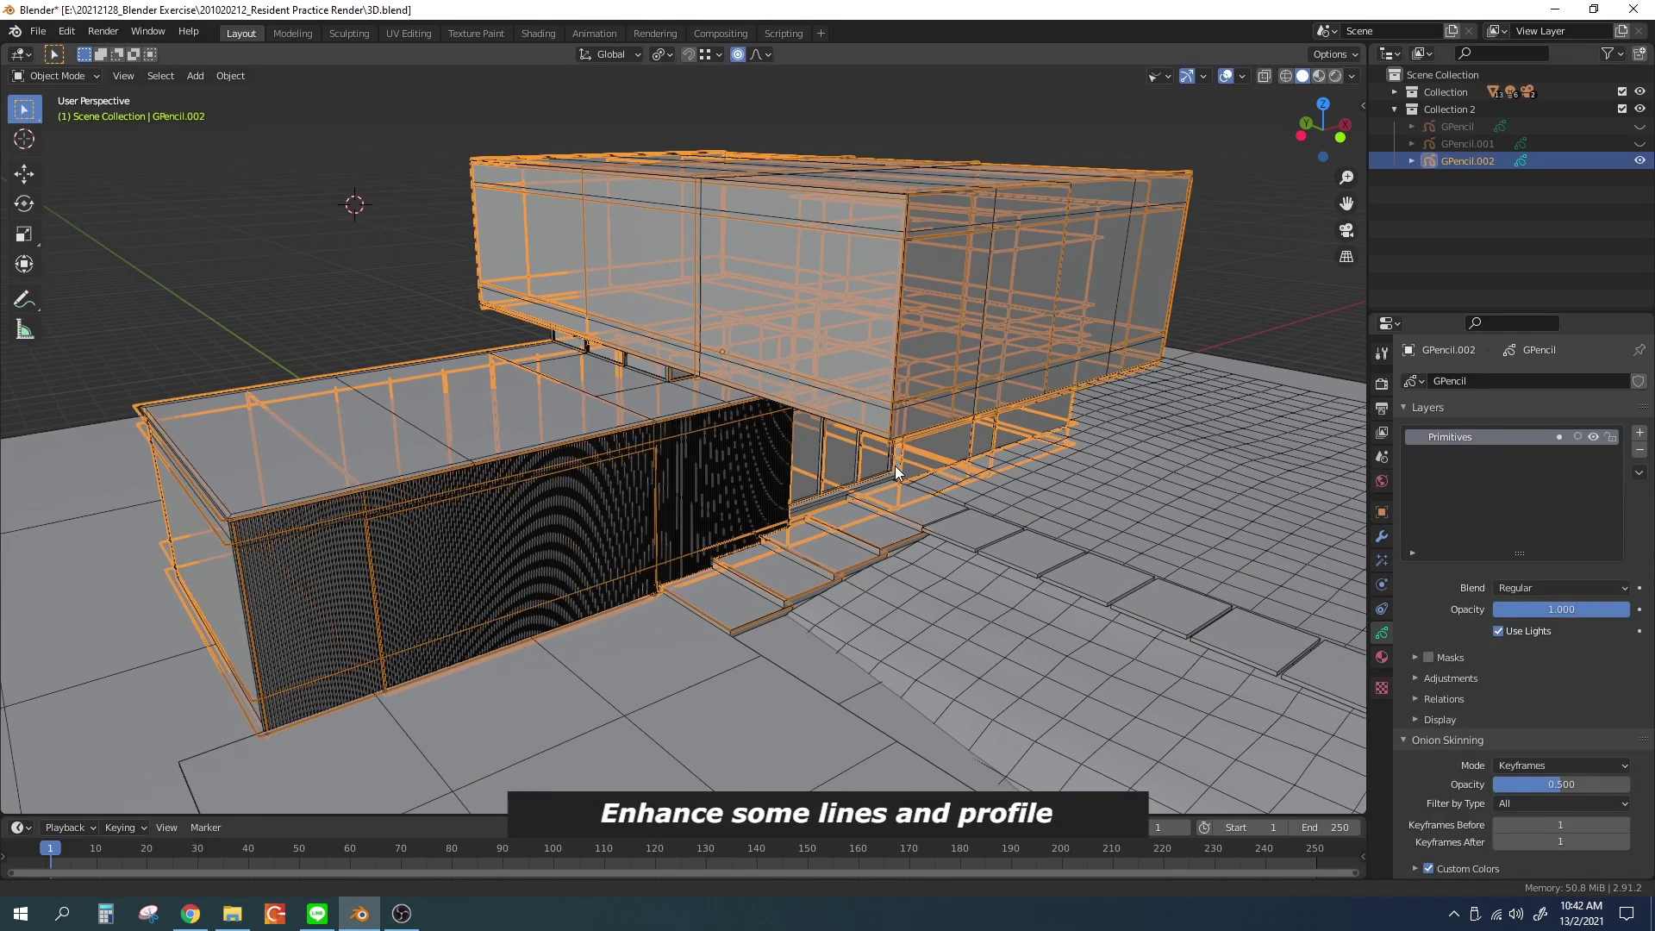
{"action": "key", "text": "shift+z"}
{"action": "key", "text": "z"}
{"action": "left_click", "coordinate": [817, 441]}
{"action": "mouse_move", "coordinate": [778, 592]}
{"action": "middle_mouse_down"}
{"action": "mouse_move", "coordinate": [783, 512]}
{"action": "mouse_move", "coordinate": [876, 534]}
{"action": "mouse_move", "coordinate": [793, 566]}
{"action": "mouse_move", "coordinate": [822, 512]}
{"action": "middle_mouse_up"}
{"action": "scroll", "coordinate": [817, 465], "scroll_direction": "up", "scroll_amount": 5}
Delete a stray stroke from GPencil.002 in Edit Mode and reposition a stroke
{"action": "key", "text": "Tab"}
{"action": "key", "text": "x"}
{"action": "left_click", "coordinate": [754, 530]}
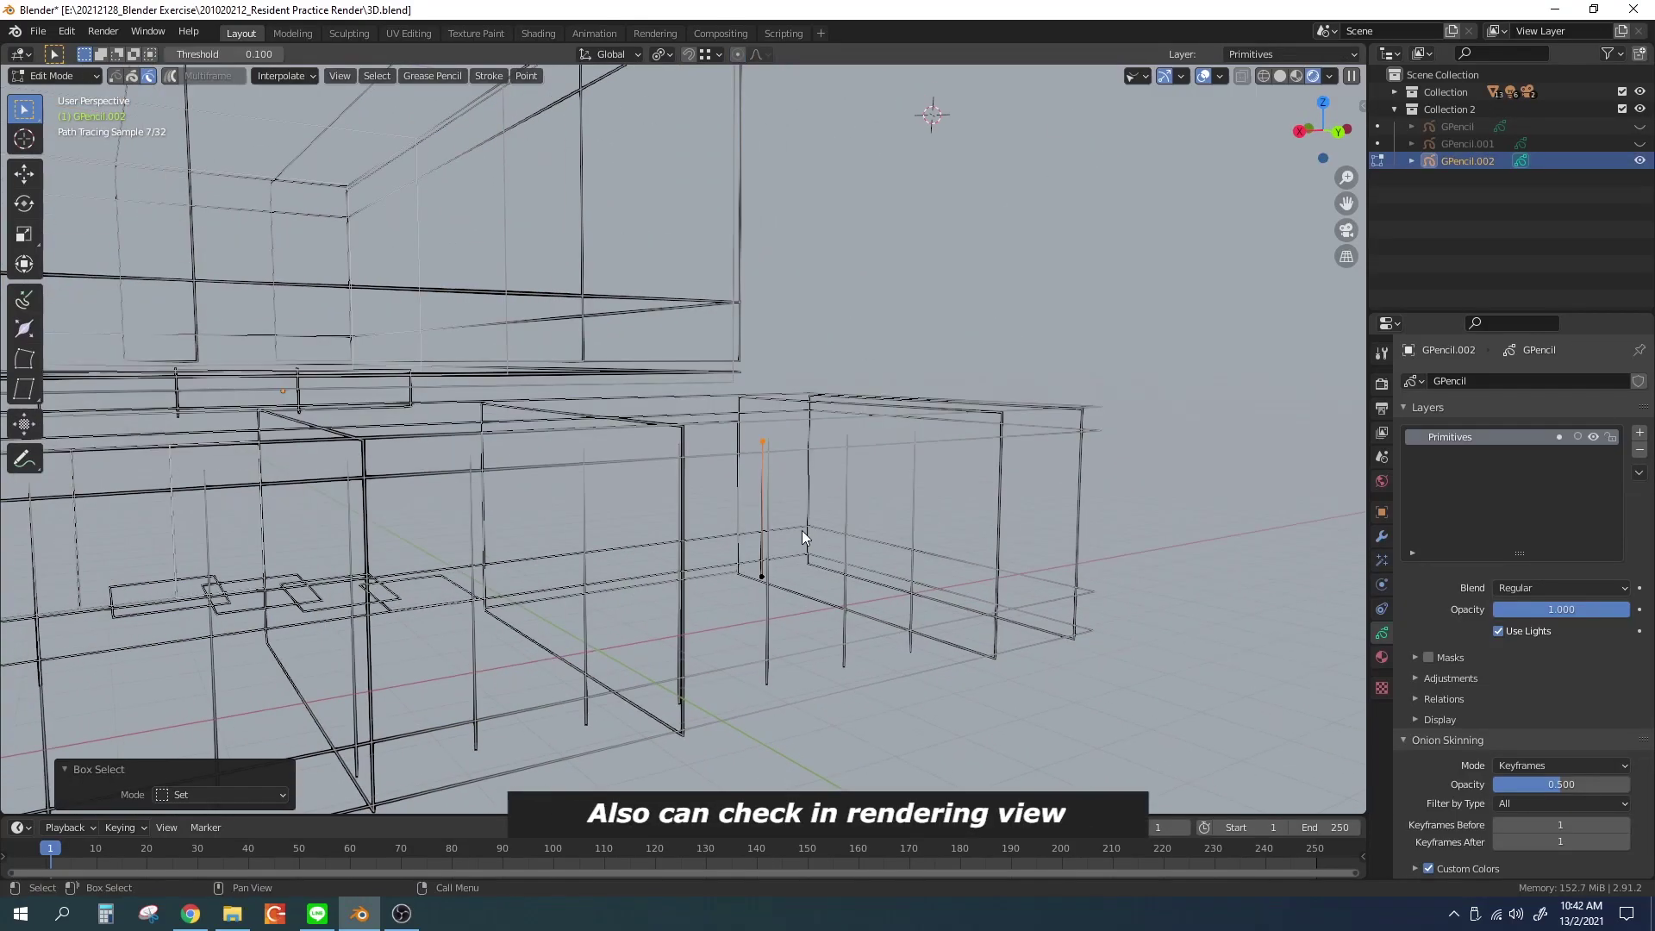
{"action": "scroll", "coordinate": [802, 530], "scroll_direction": "down", "scroll_amount": 5}
{"action": "middle_click_drag", "start_coordinate": [747, 432], "coordinate": [758, 533]}
{"action": "scroll", "coordinate": [857, 615], "scroll_direction": "up", "scroll_amount": 4}
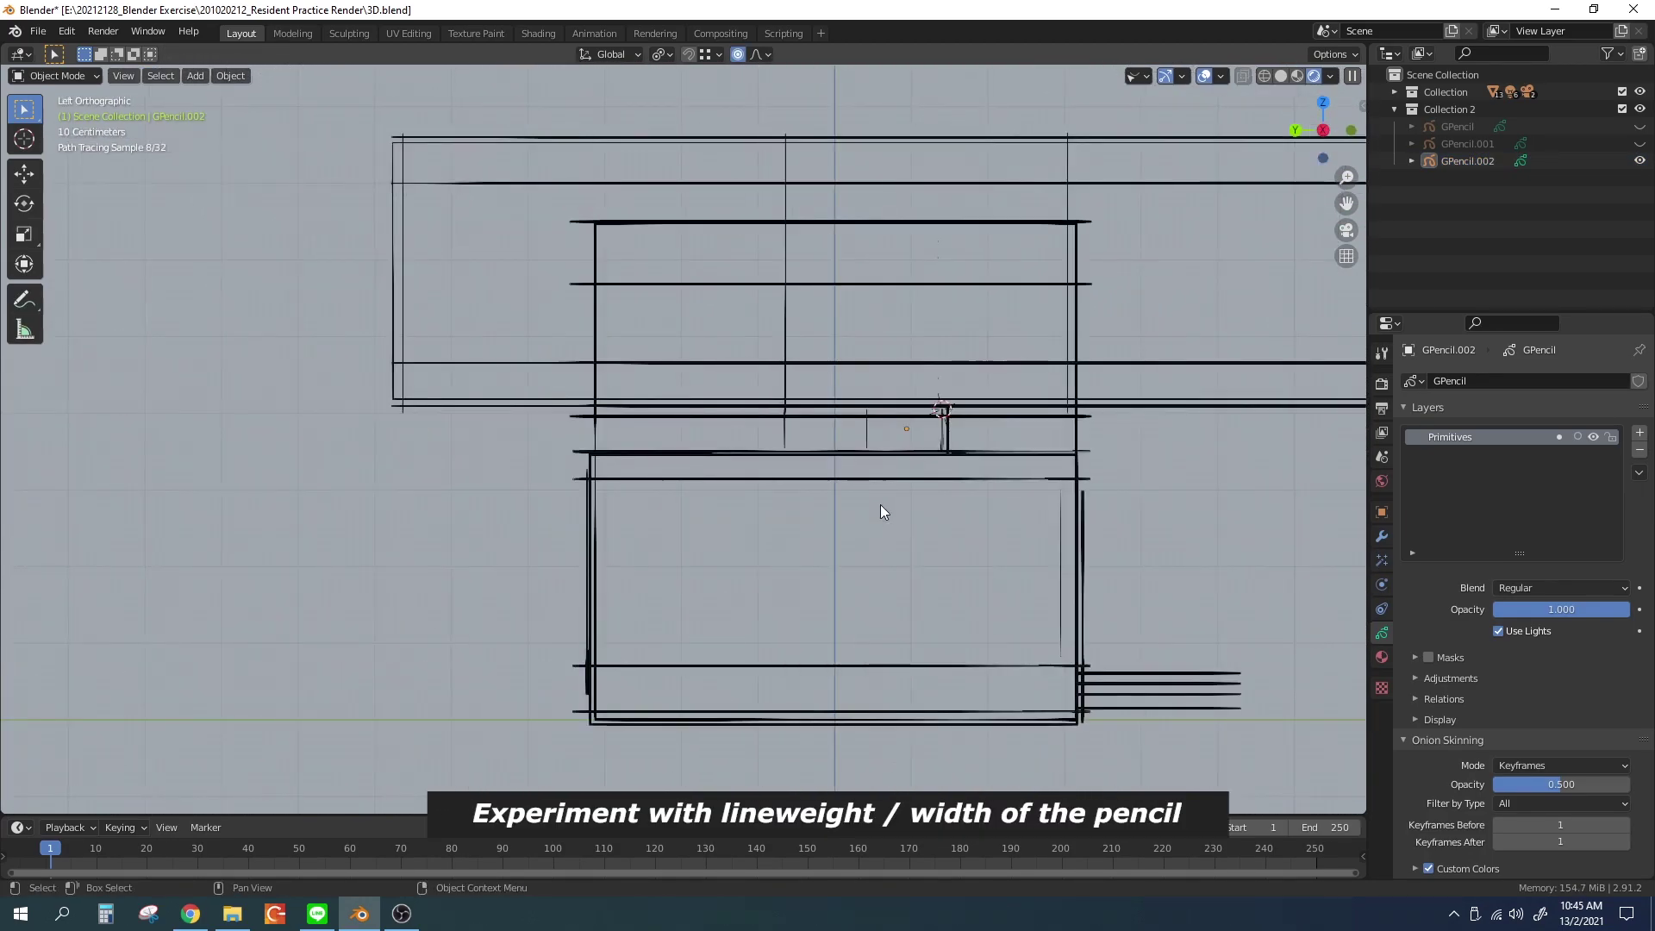
{"action": "scroll", "coordinate": [881, 505], "scroll_direction": "up", "scroll_amount": 4}
{"action": "key", "text": "Tab"}
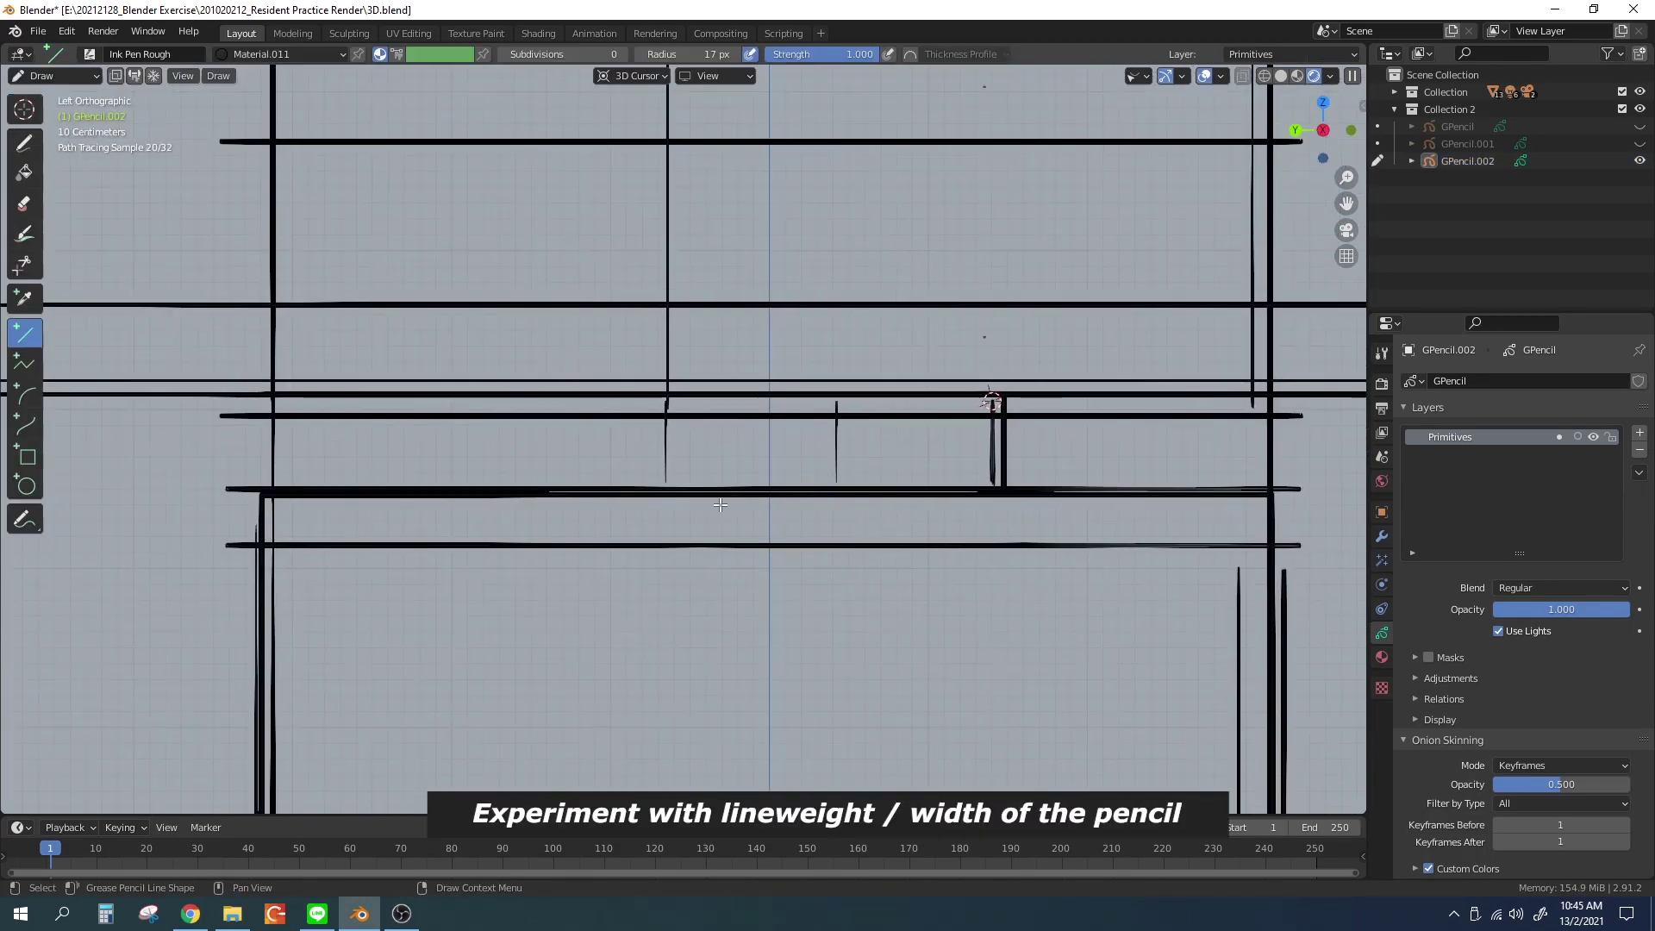
{"action": "left_click", "coordinate": [538, 661]}
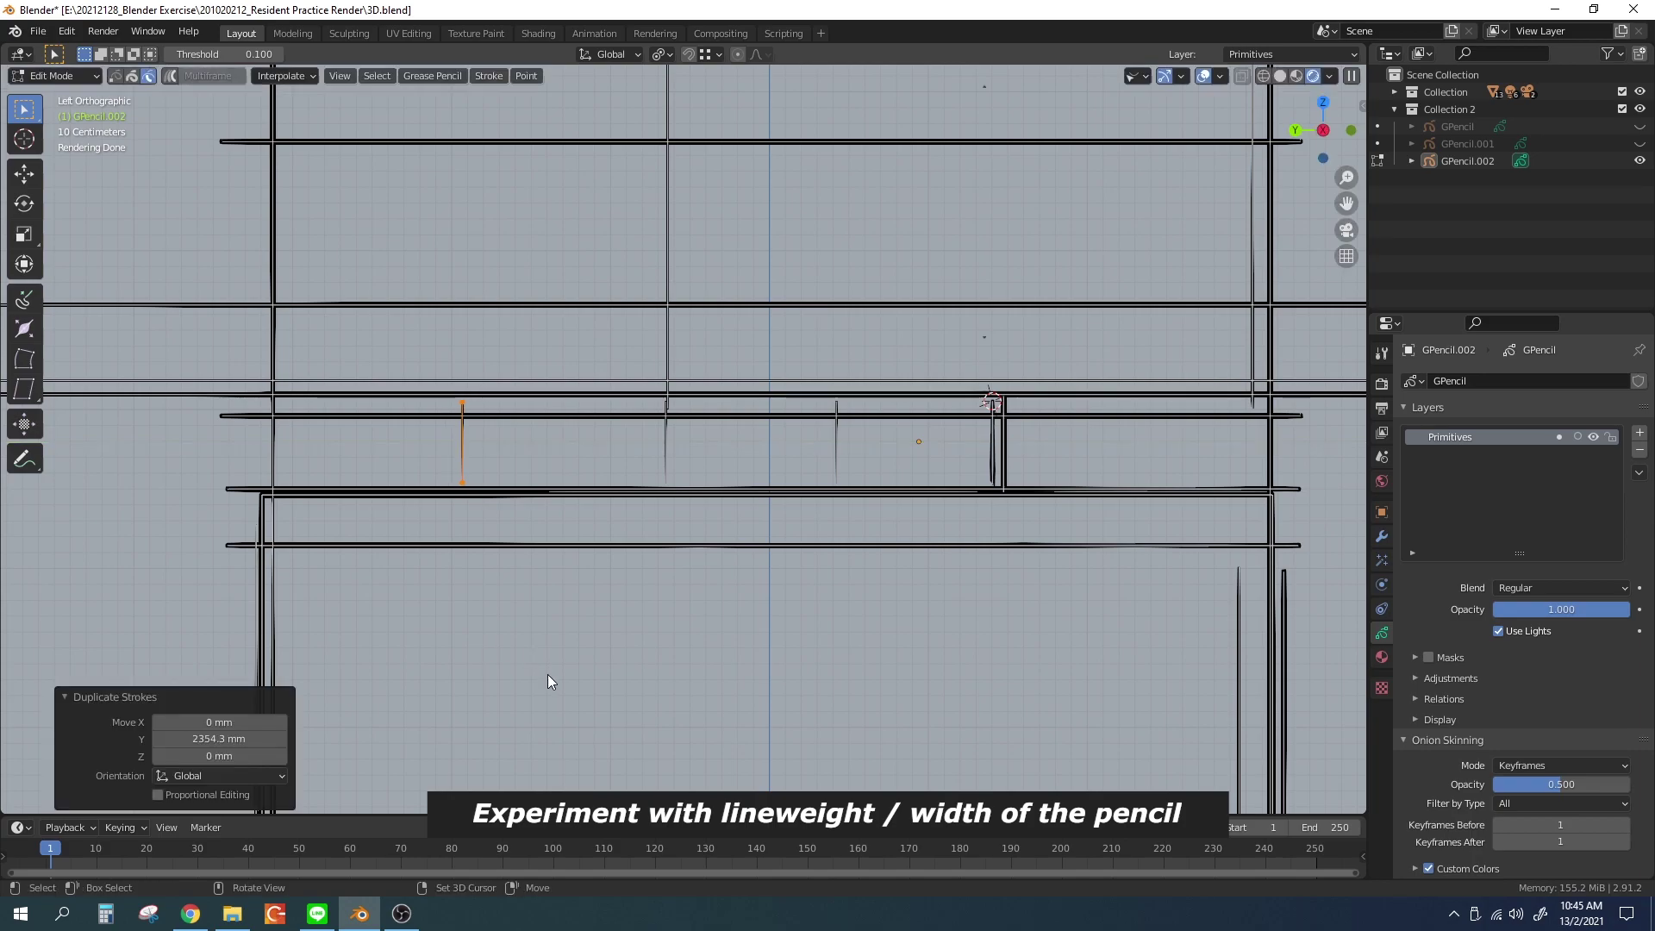
Draw a new horizontal line on the facade from the front and top orthographic views
{"action": "key", "text": "ctrl+Tab"}
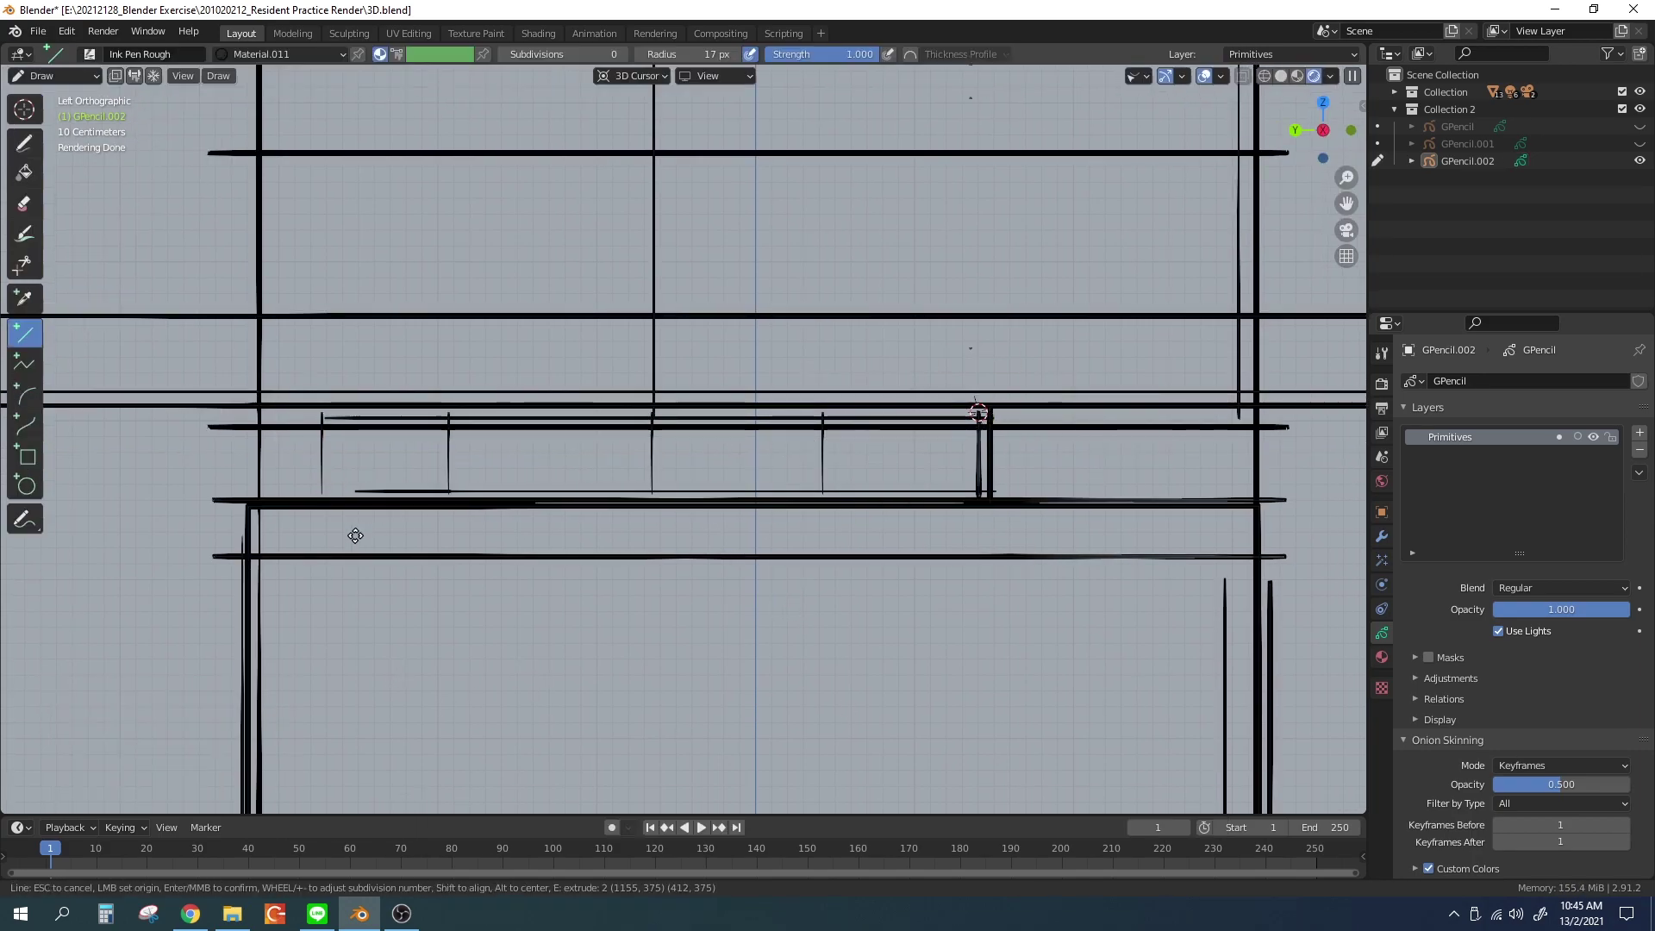
{"action": "key", "text": "ctrl+KP_1"}
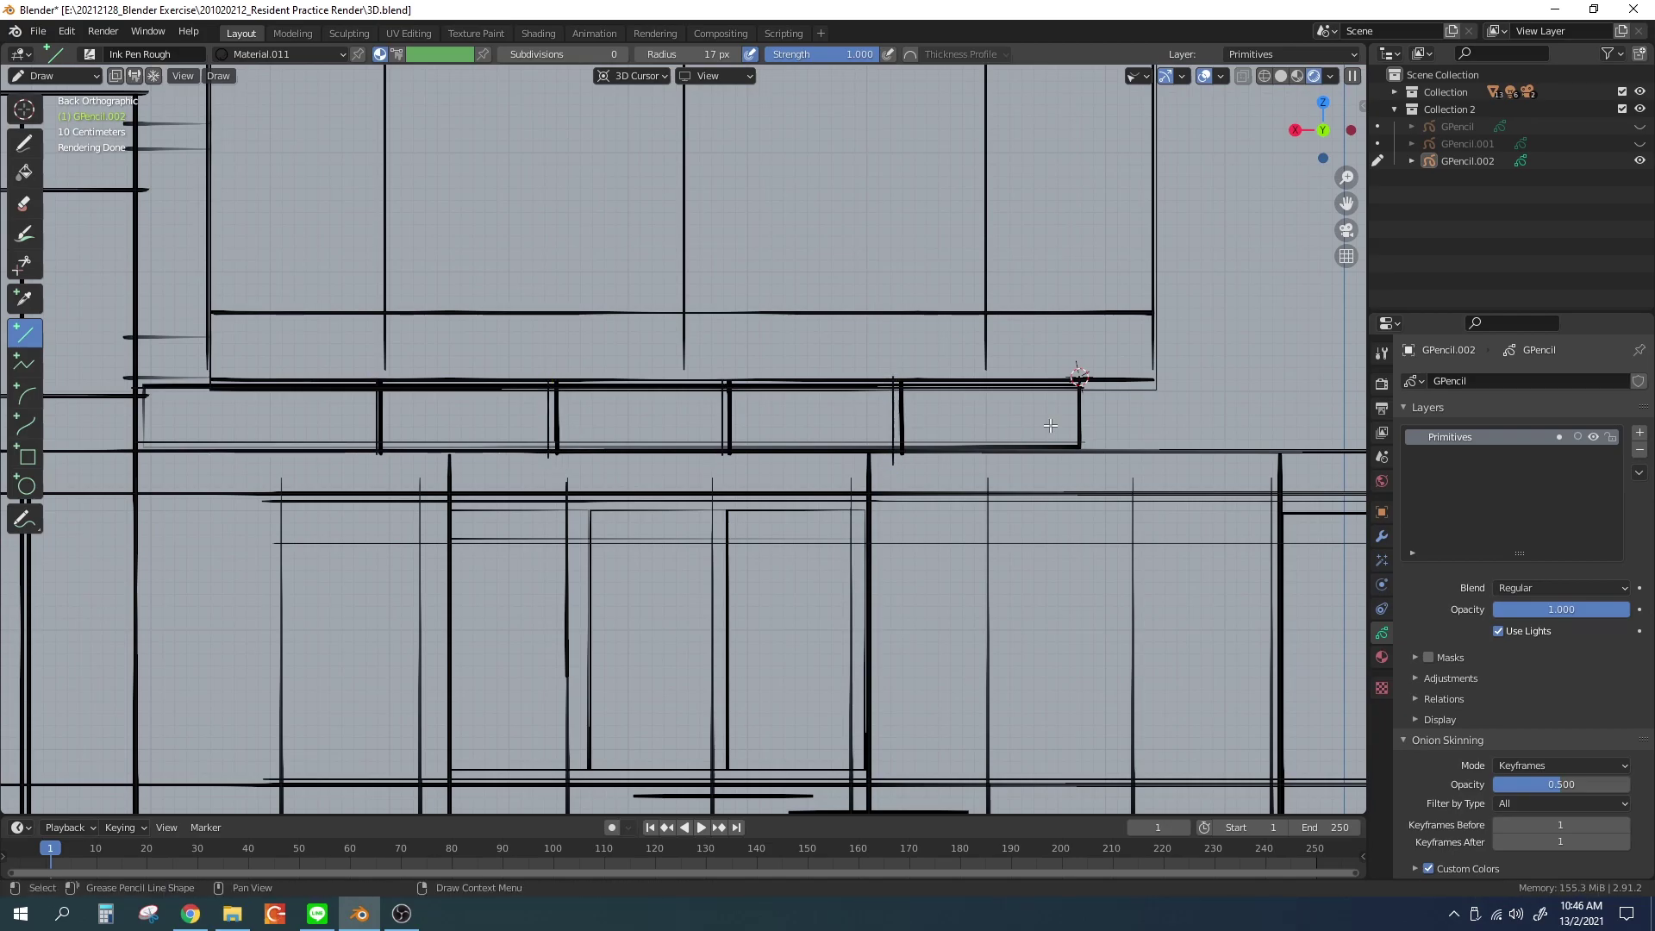
{"action": "middle_click_drag", "start_coordinate": [1050, 425], "coordinate": [659, 443]}
{"action": "key", "text": "KP_1"}
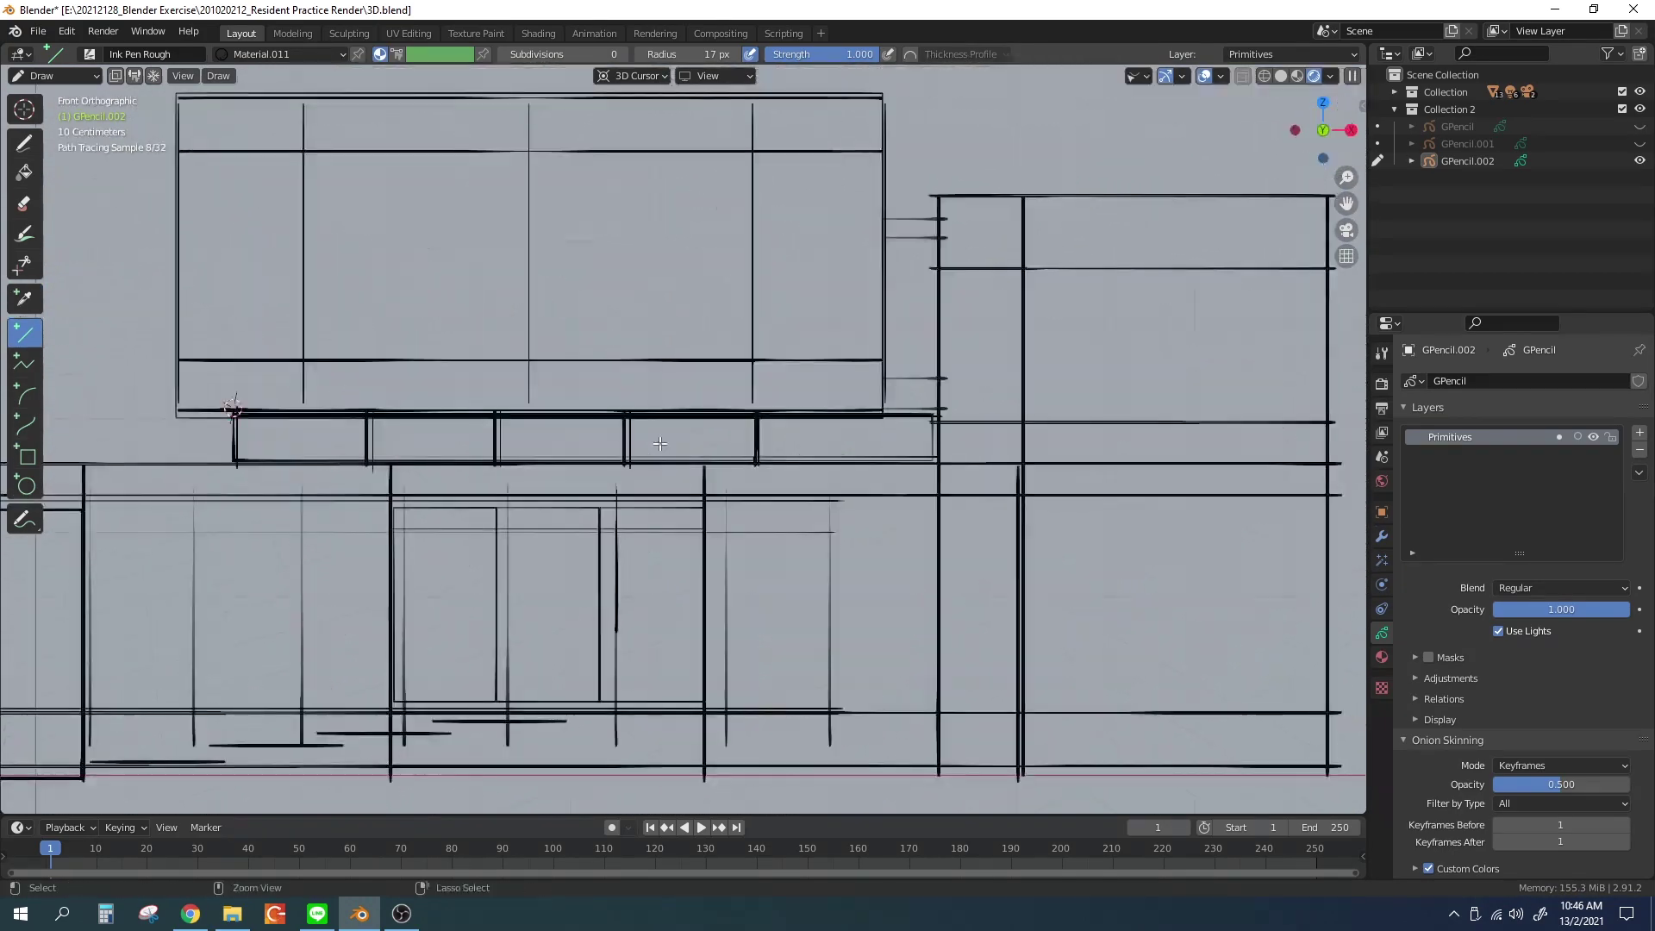
{"action": "key", "text": "KP_7"}
{"action": "left_click_drag", "start_coordinate": [650, 542], "coordinate": [711, 543]}
{"action": "middle_click_drag", "start_coordinate": [658, 655], "coordinate": [1016, 187]}
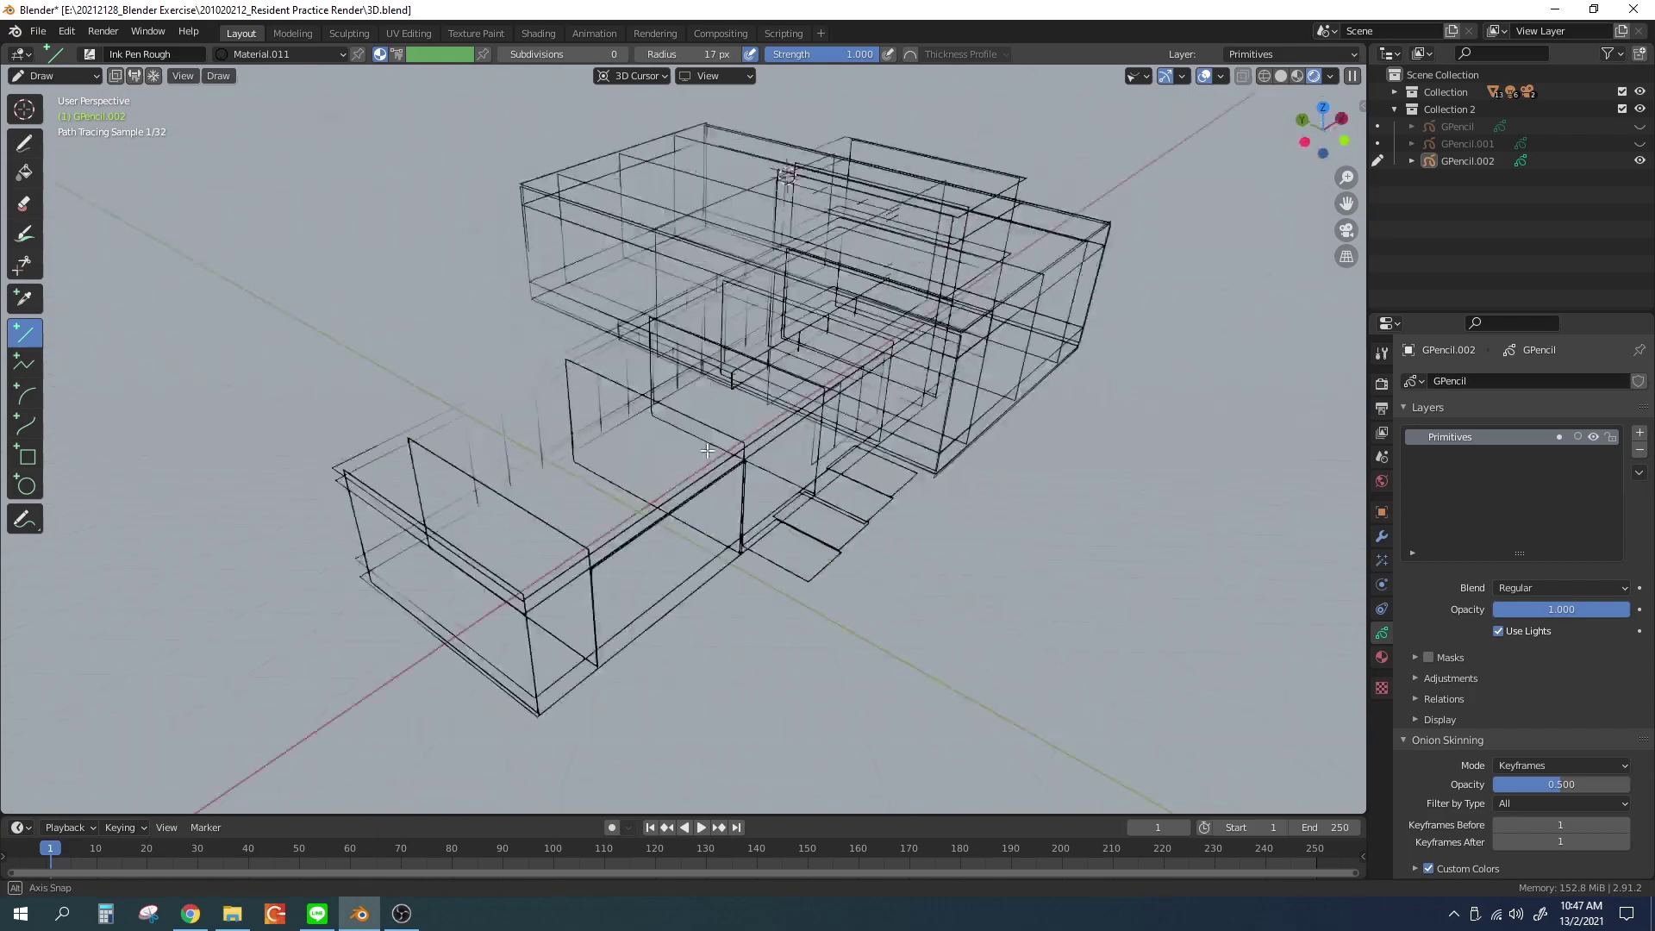
From the left view, draw box strokes framing a side-wall window with the Box tool
{"action": "key", "text": "Tab"}
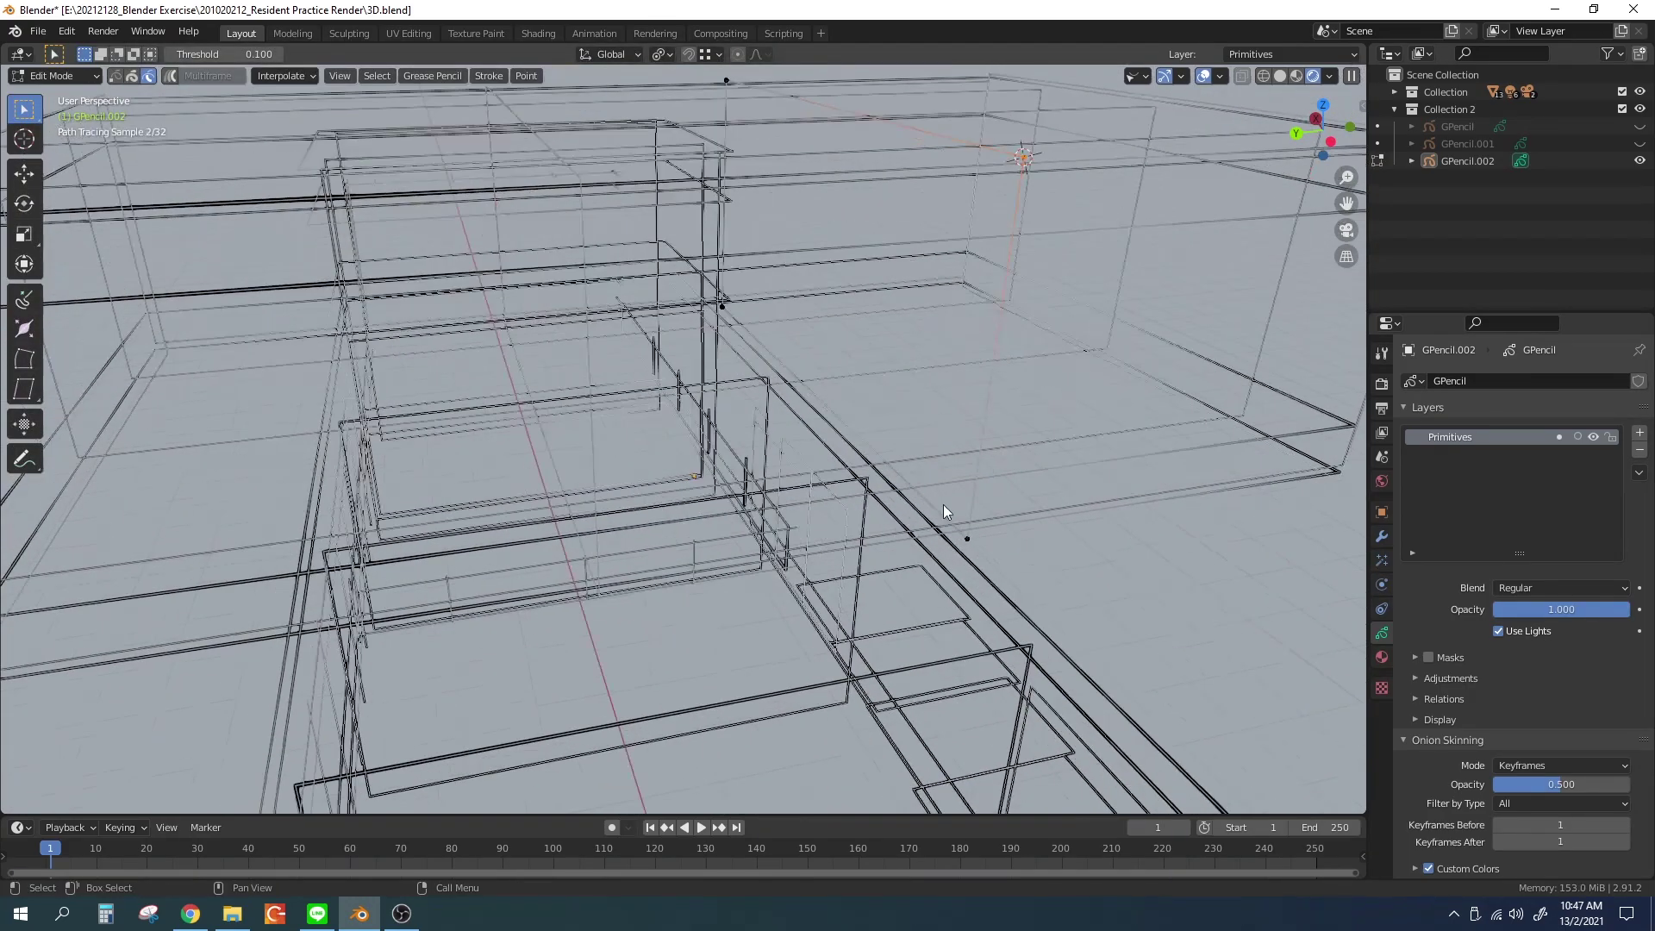
{"action": "key", "text": "ctrl+KP_3"}
{"action": "key", "text": "Tab"}
{"action": "scroll", "coordinate": [723, 438], "scroll_direction": "up", "scroll_amount": 4}
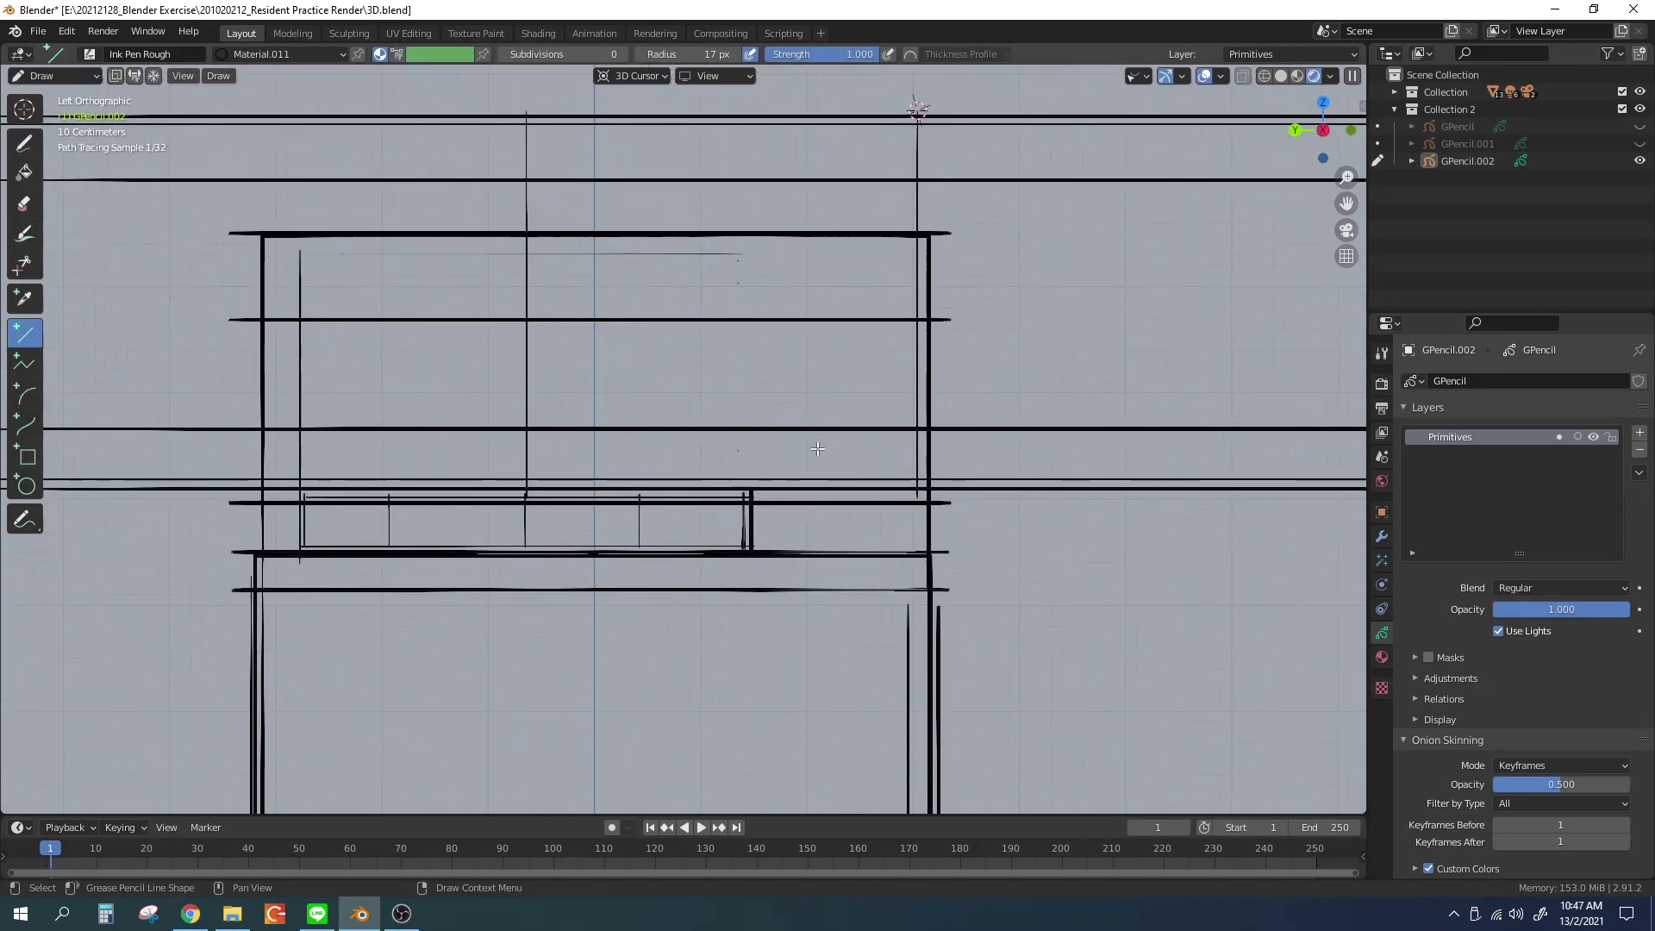
{"action": "key", "text": "shift+space"}
{"action": "left_click", "coordinate": [724, 512]}
{"action": "middle_click_drag", "start_coordinate": [742, 483], "coordinate": [763, 462], "text": "shift"}
{"action": "left_click_drag", "start_coordinate": [876, 521], "coordinate": [691, 301]}
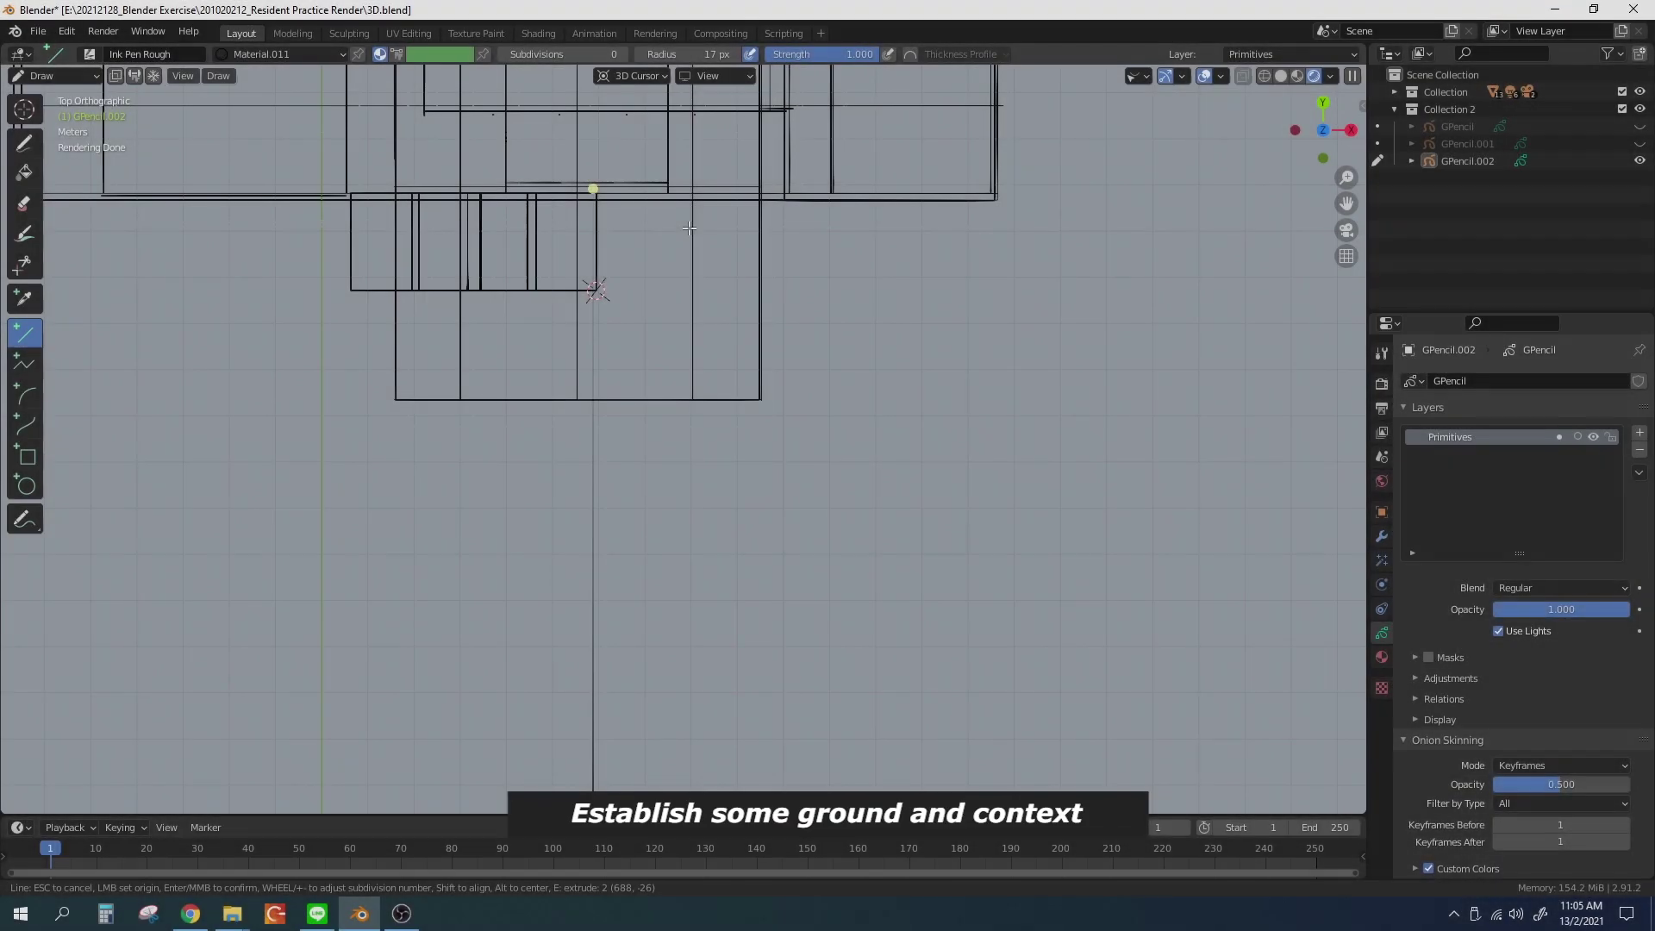
{"action": "key", "text": "Escape"}
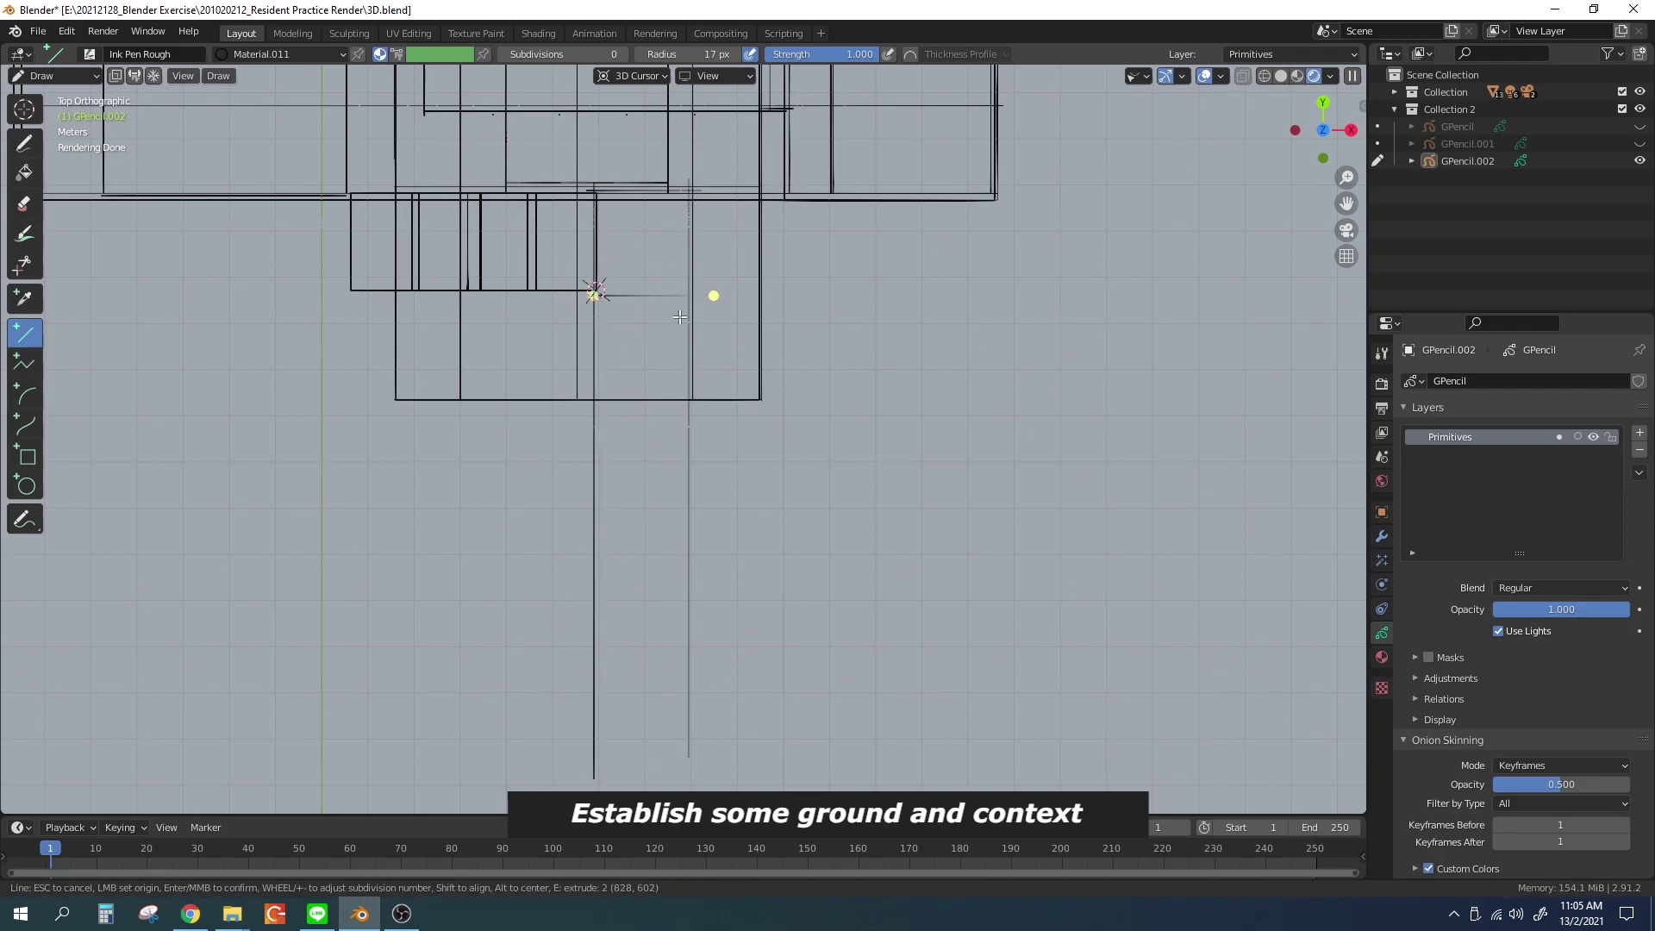
Draw a short parallel ground line below the house, checking it from right, perspective and front views
{"action": "left_click_drag", "start_coordinate": [589, 465], "coordinate": [656, 471]}
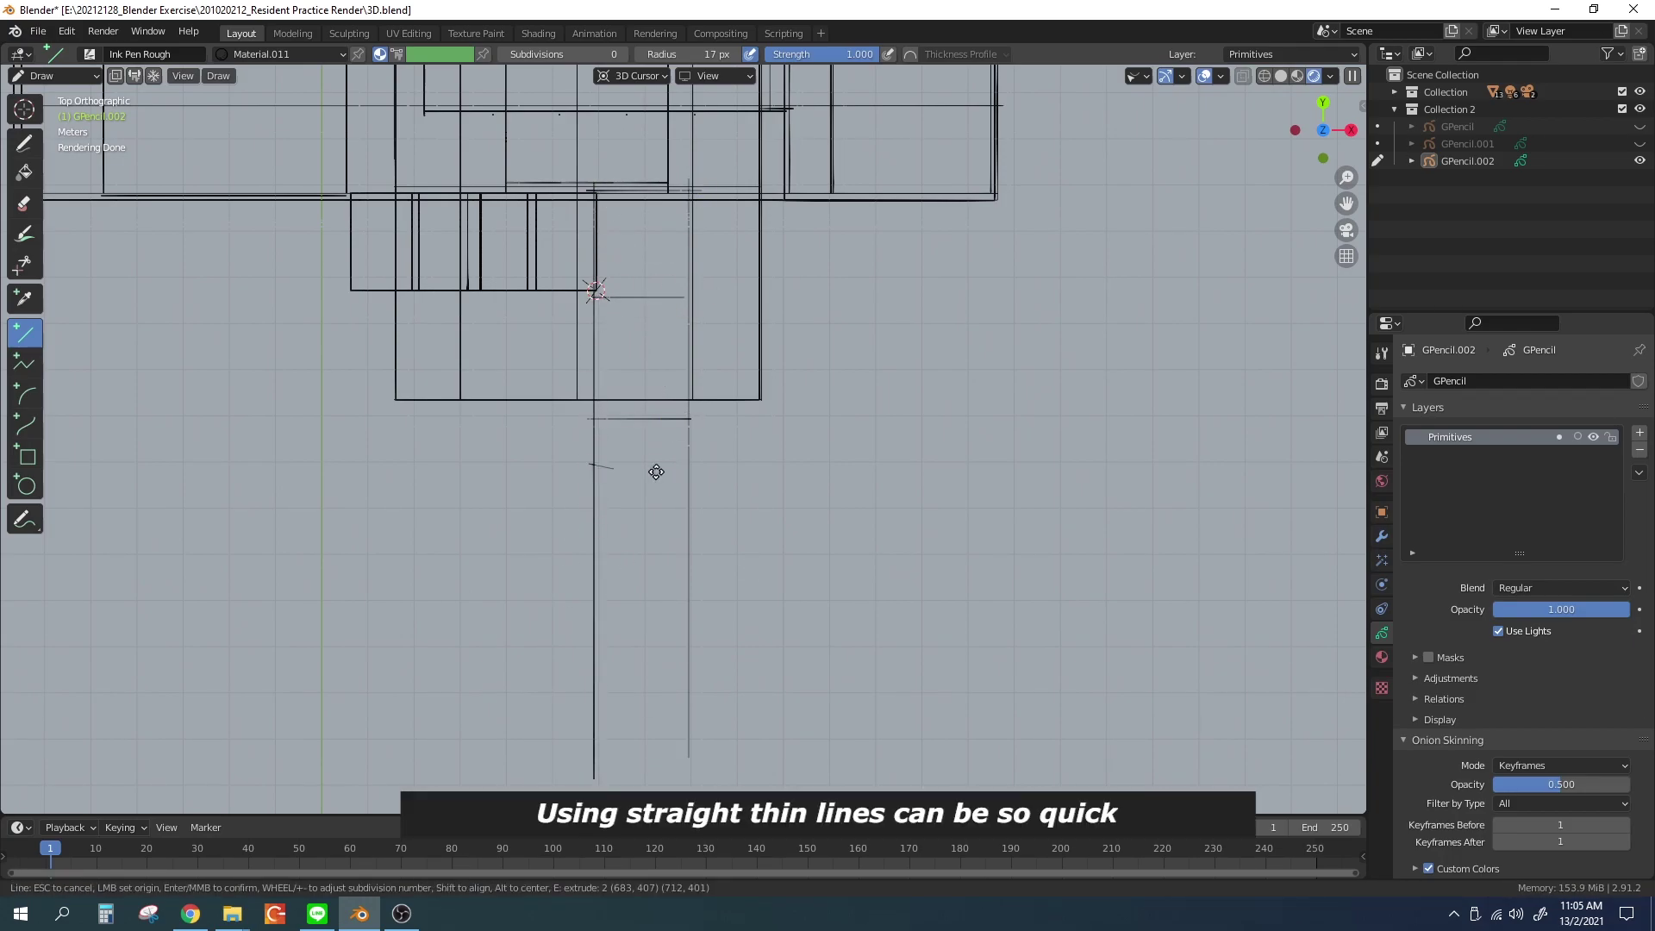
{"action": "key", "text": "Return"}
{"action": "key", "text": "Tab"}
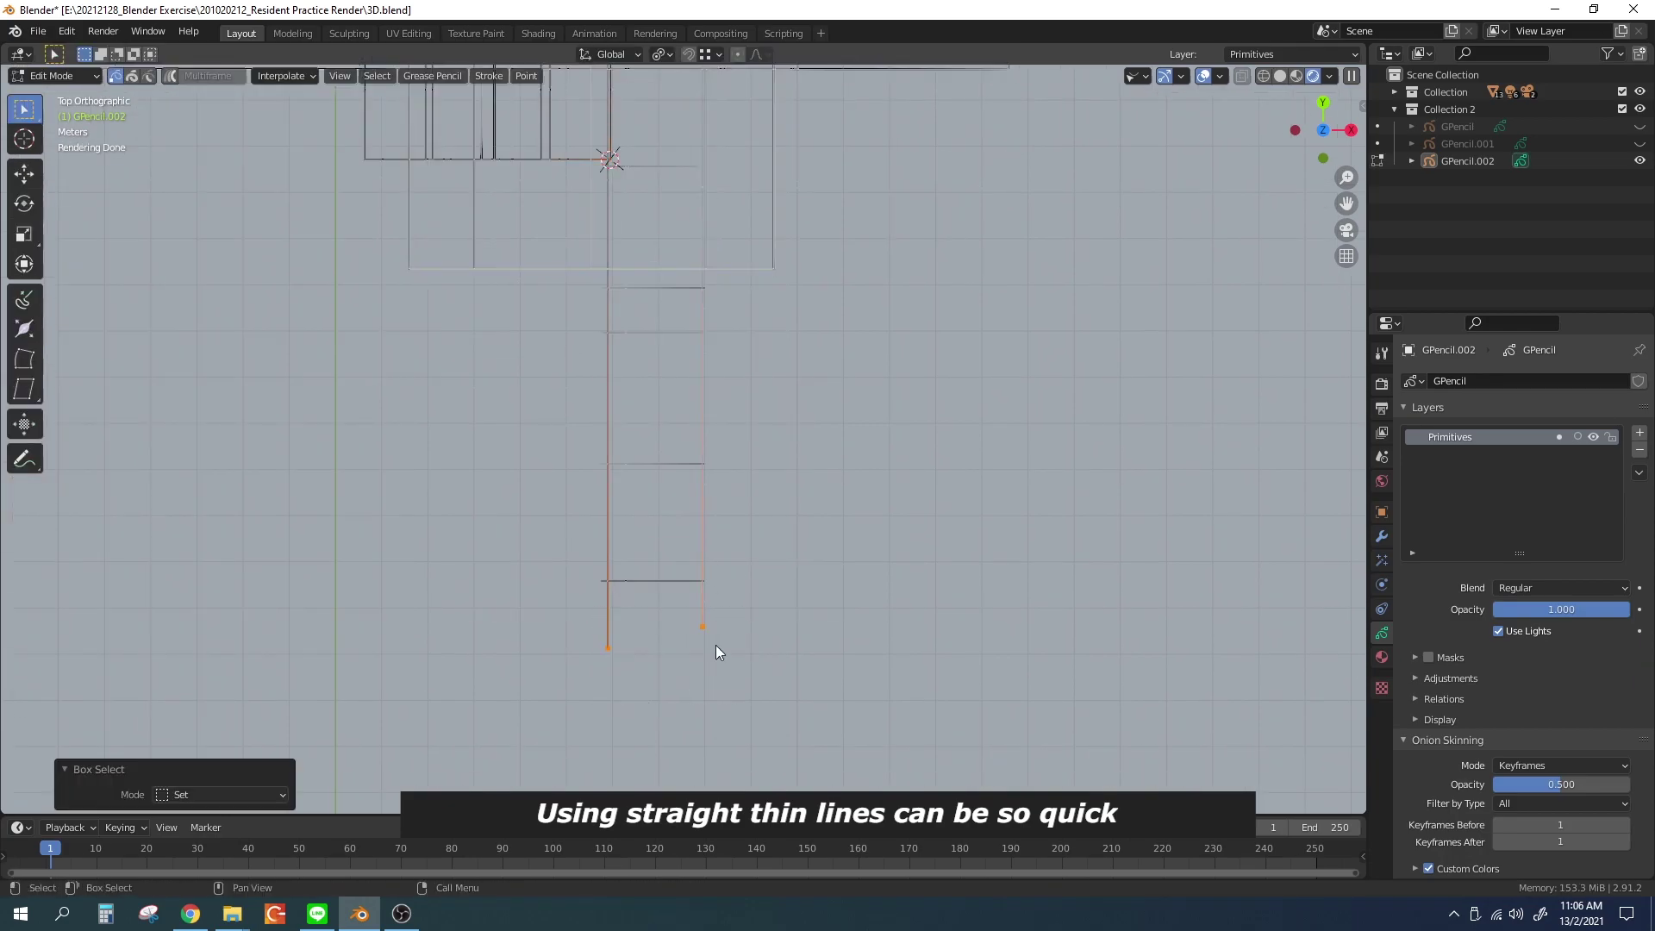
{"action": "key", "text": "KP_3"}
{"action": "left_click", "coordinate": [597, 659]}
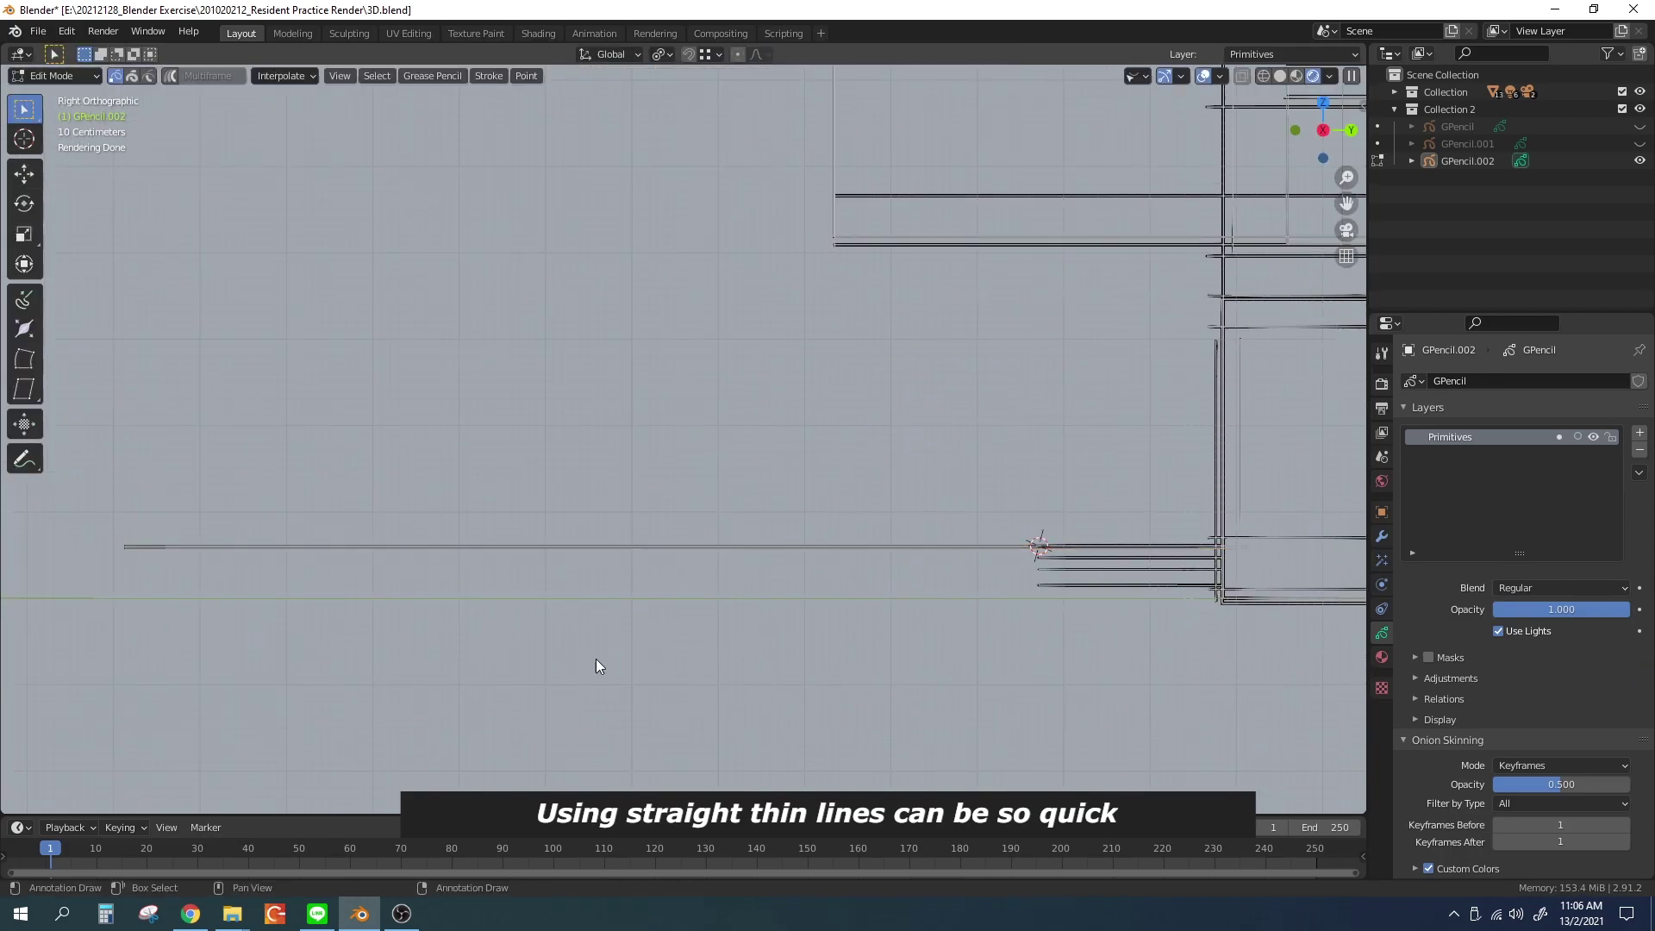
{"action": "mouse_move", "coordinate": [597, 658]}
{"action": "middle_mouse_down"}
{"action": "mouse_move", "coordinate": [771, 486]}
{"action": "mouse_move", "coordinate": [657, 540]}
{"action": "middle_mouse_up"}
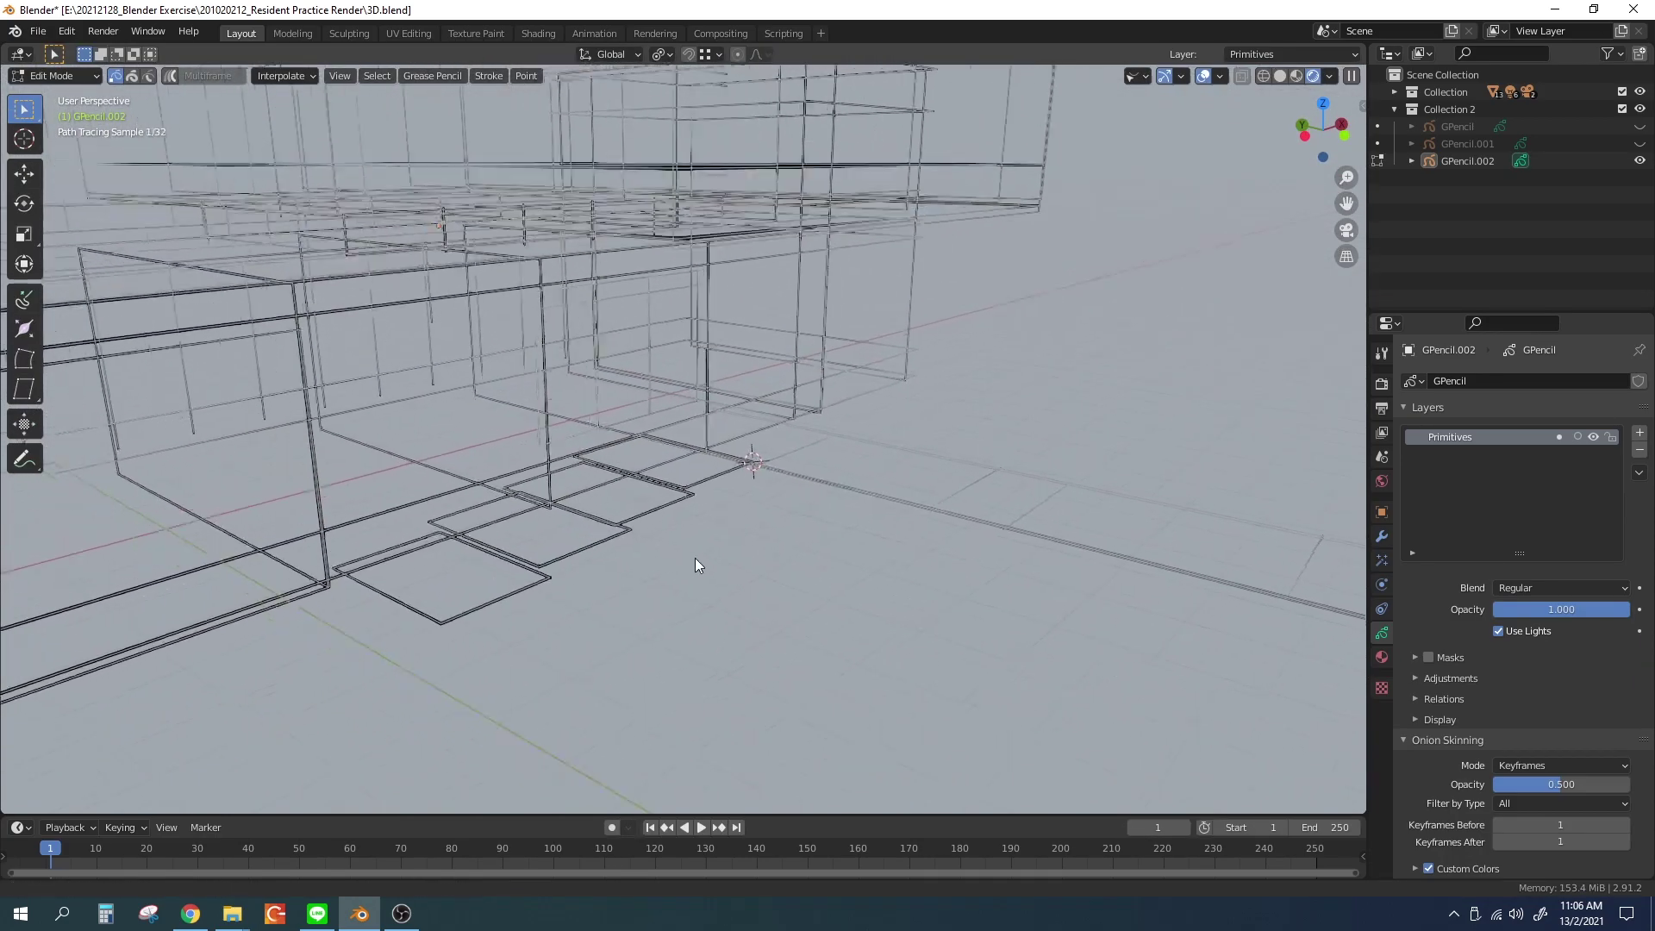
{"action": "scroll", "coordinate": [657, 540], "scroll_direction": "up", "scroll_amount": 2}
{"action": "key", "text": "Tab"}
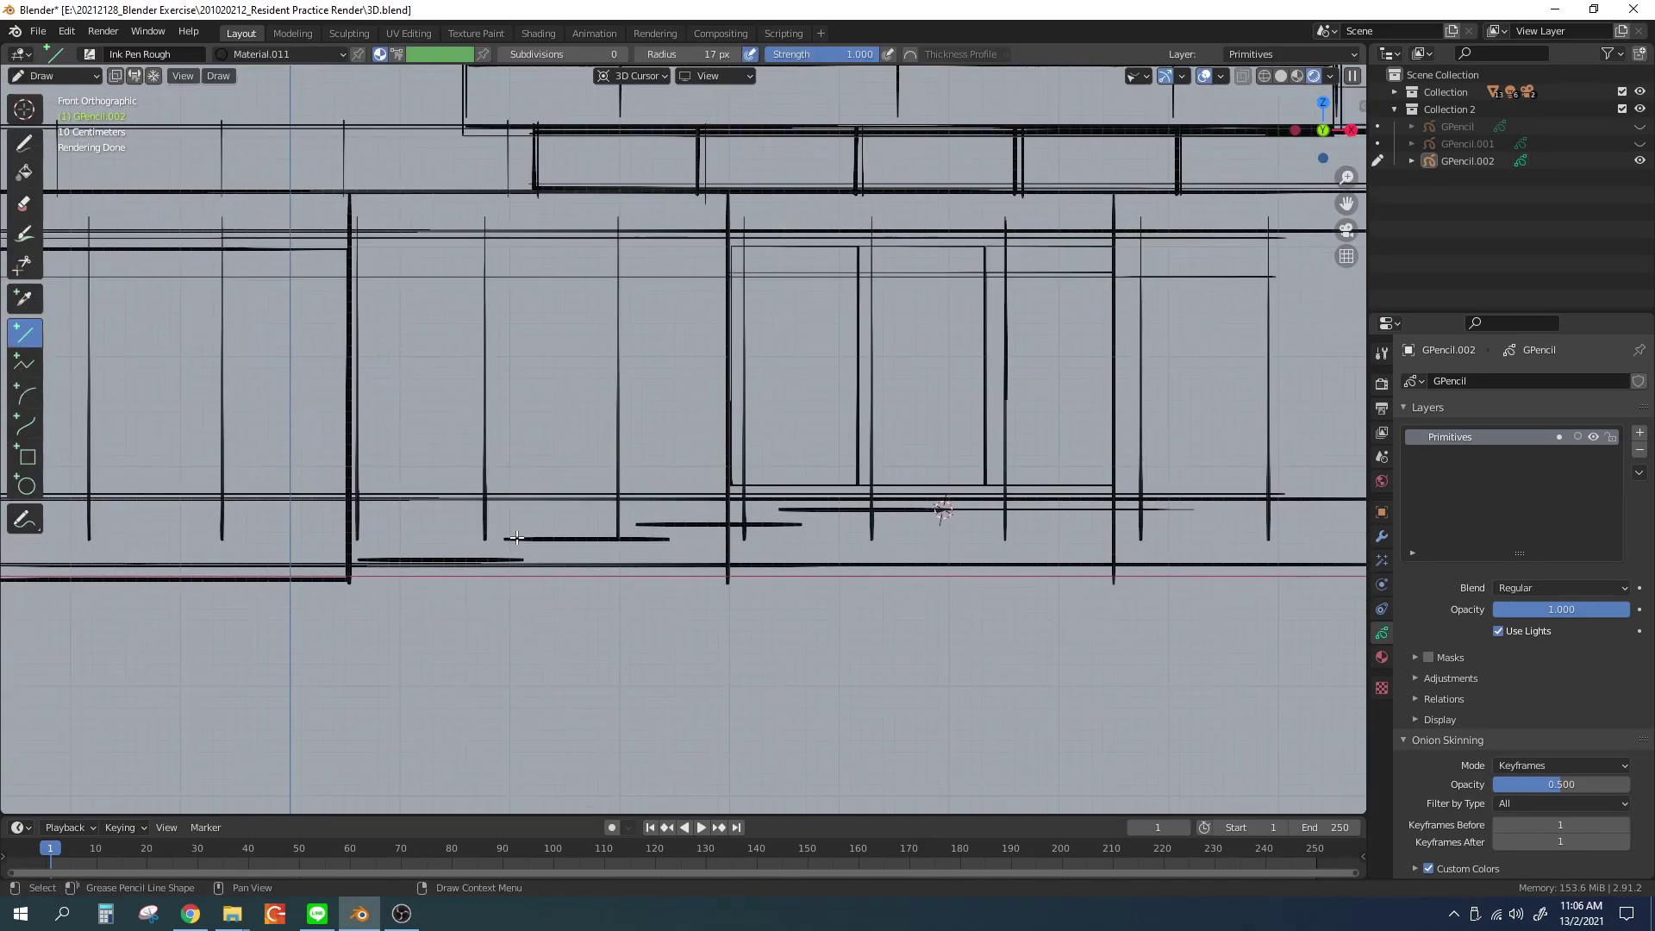
{"action": "middle_click_drag", "start_coordinate": [372, 618], "coordinate": [533, 484]}
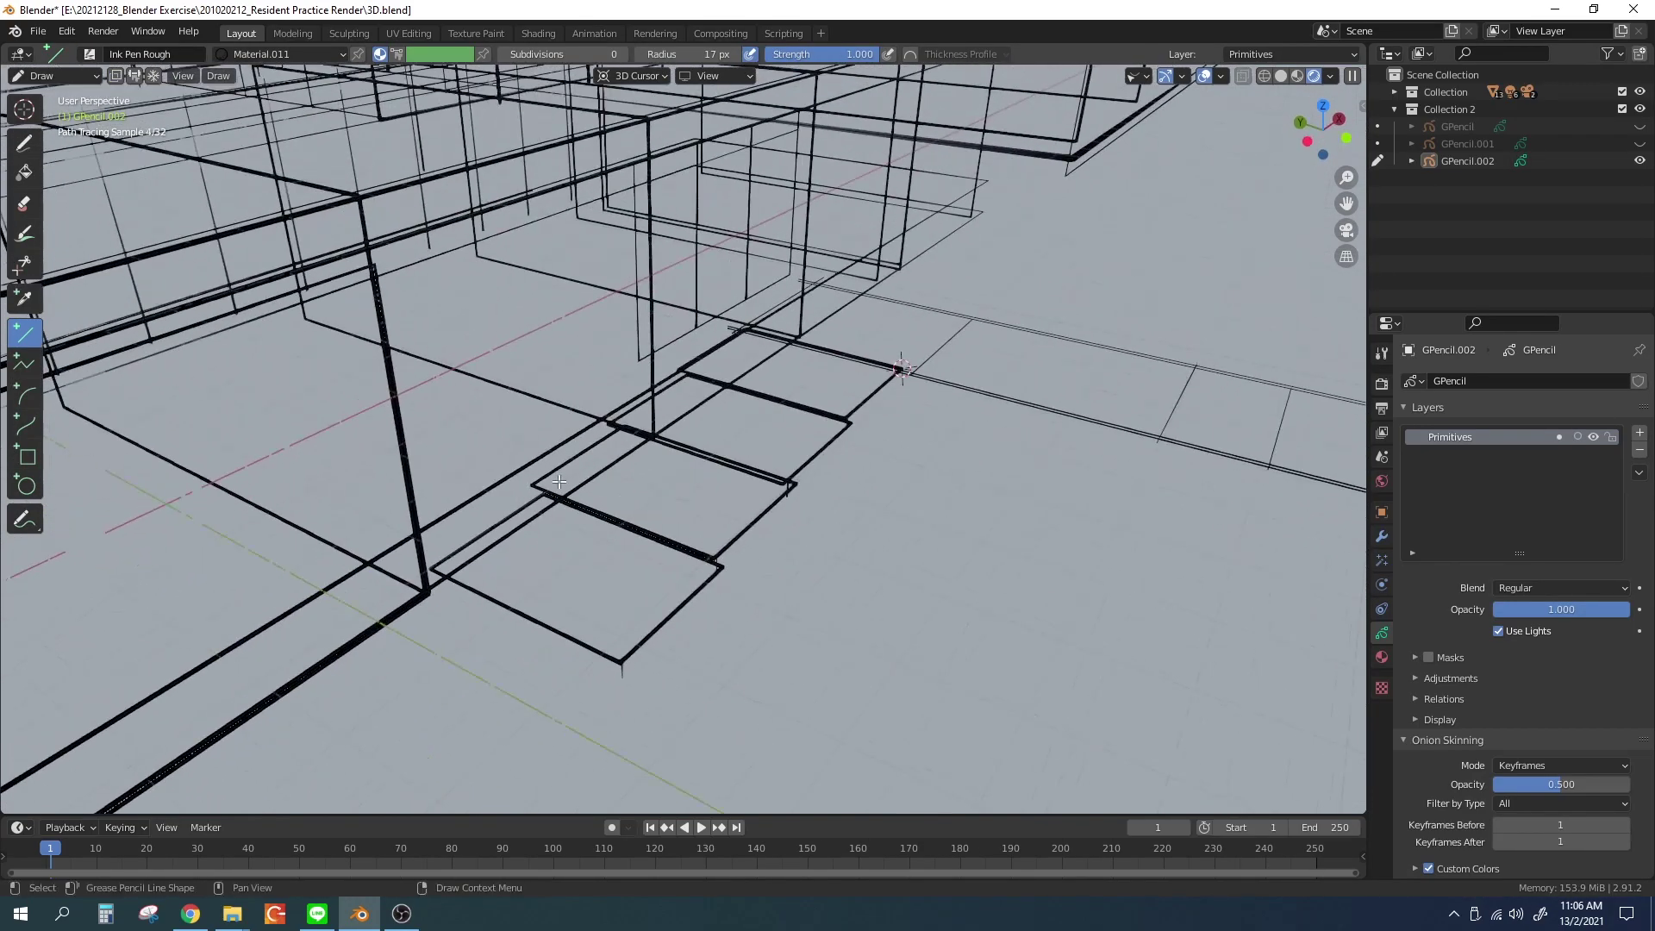
{"action": "key", "text": "Tab"}
{"action": "key", "text": "KP_1"}
{"action": "key", "text": "Tab"}
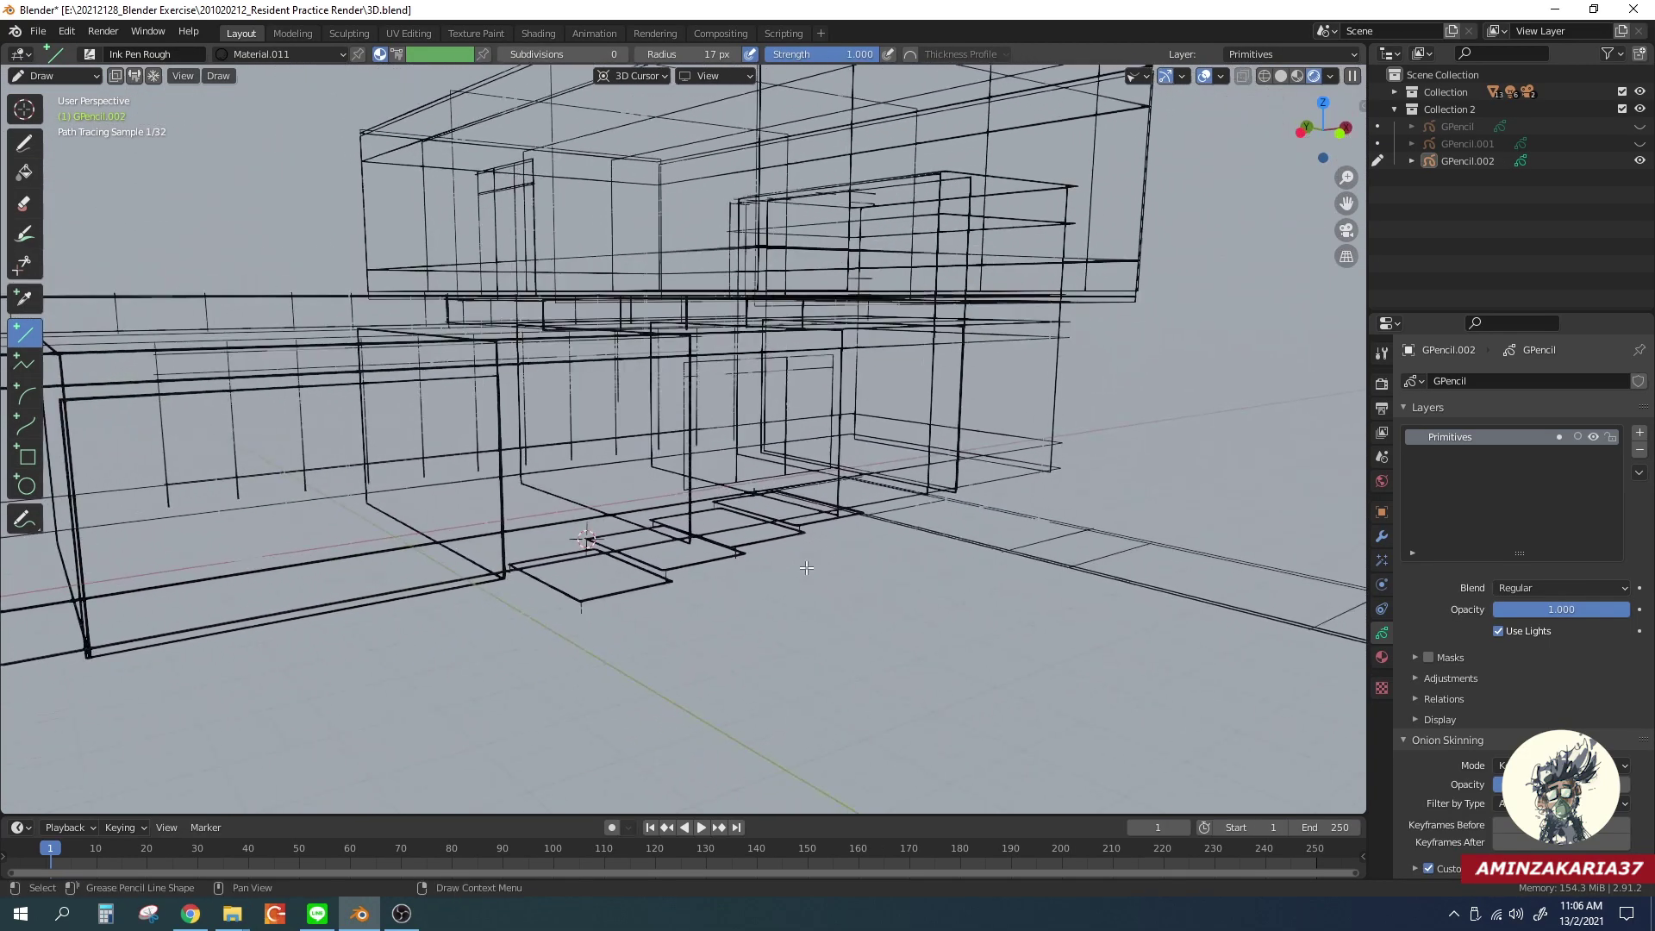
Erase the hook at the wavy stroke's end and place a first duplicate along Y
{"action": "left_click_drag", "start_coordinate": [266, 605], "coordinate": [611, 515]}
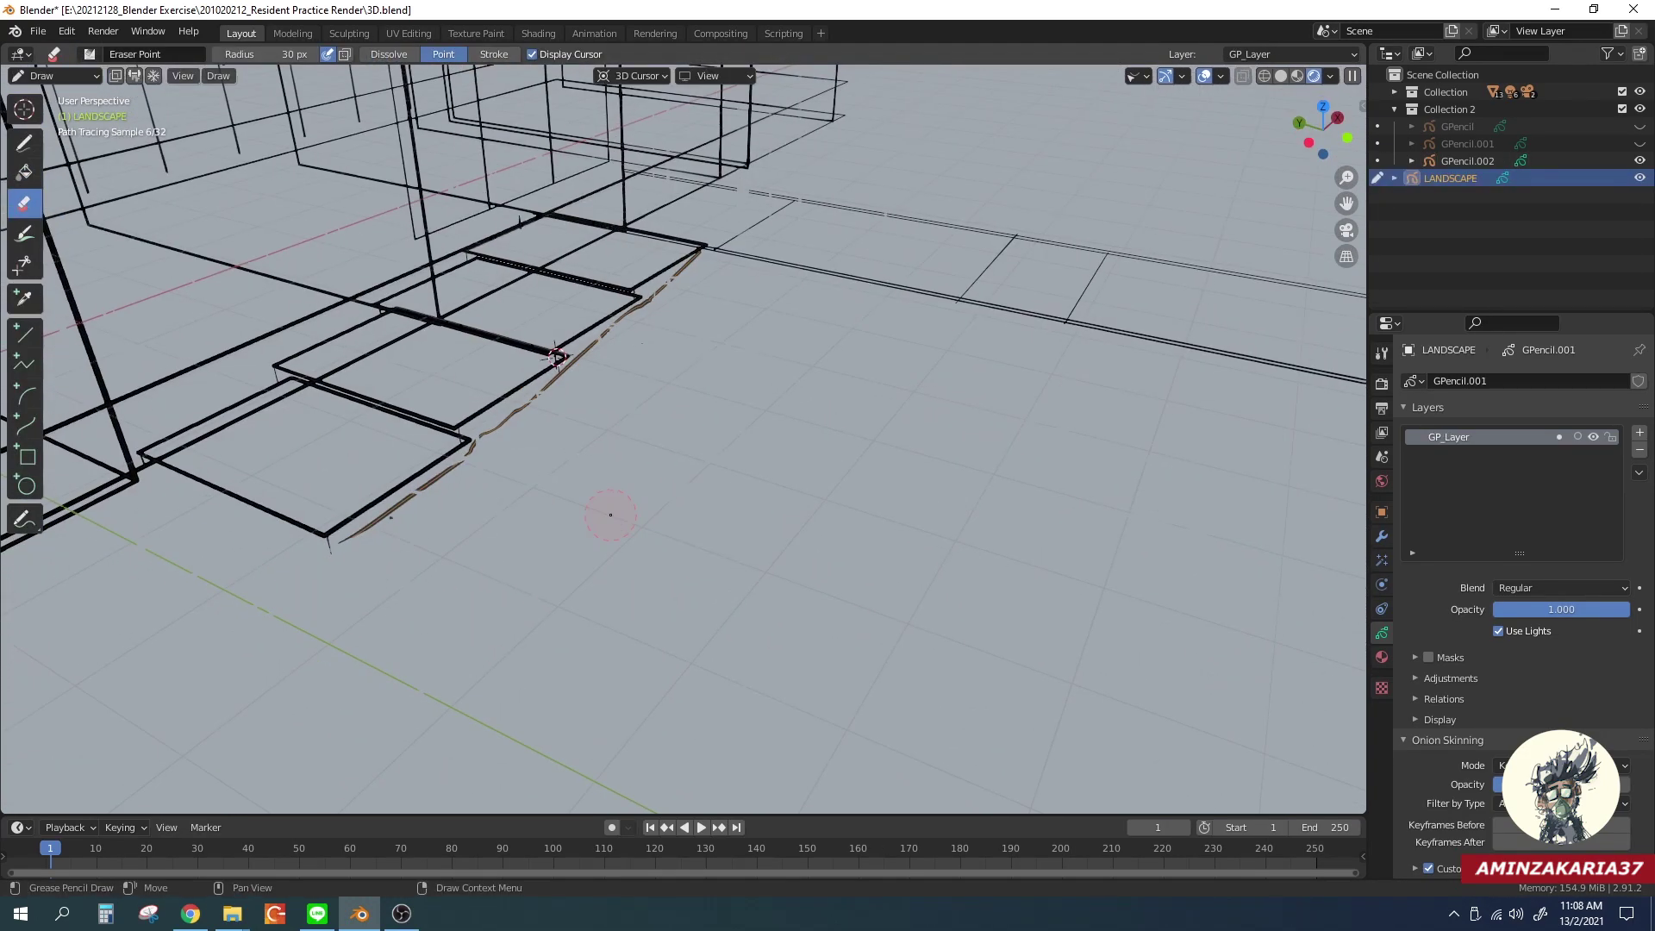
{"action": "middle_click_drag", "start_coordinate": [554, 481], "coordinate": [665, 484], "text": "shift"}
{"action": "key", "text": "shift+d"}
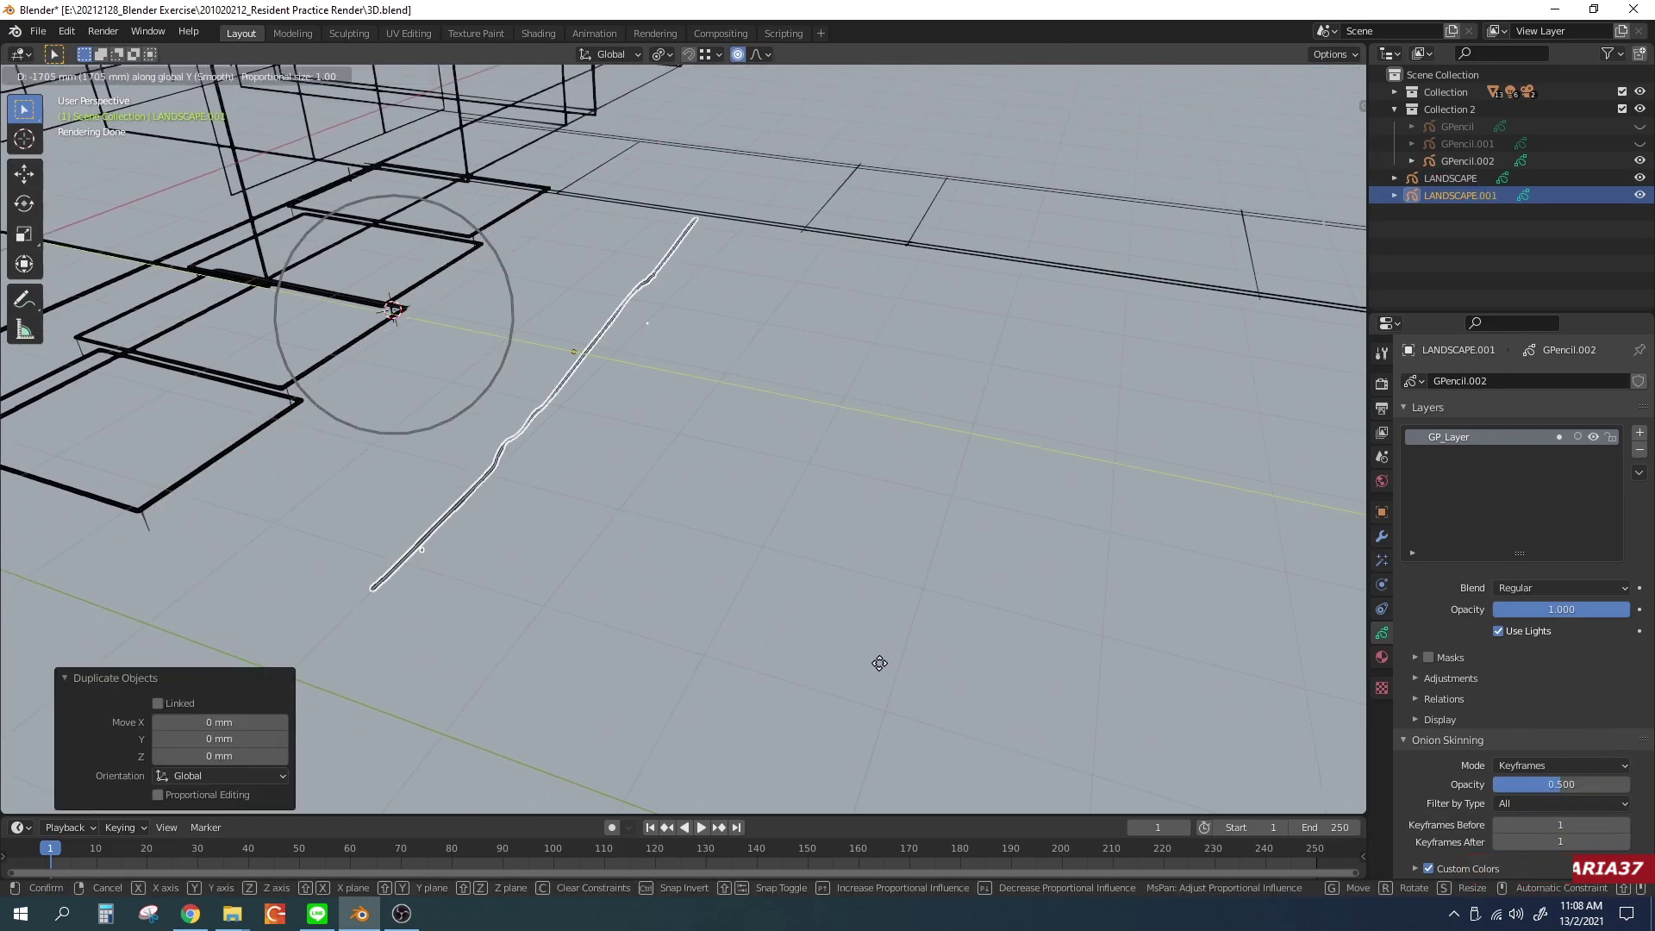
{"action": "key", "text": "shift+d"}
{"action": "key", "text": "y"}
{"action": "left_click", "coordinate": [862, 552]}
Add further wavy stroke copies about 3.5 m apart along Y
{"action": "key", "text": "shift+d"}
{"action": "key", "text": "y"}
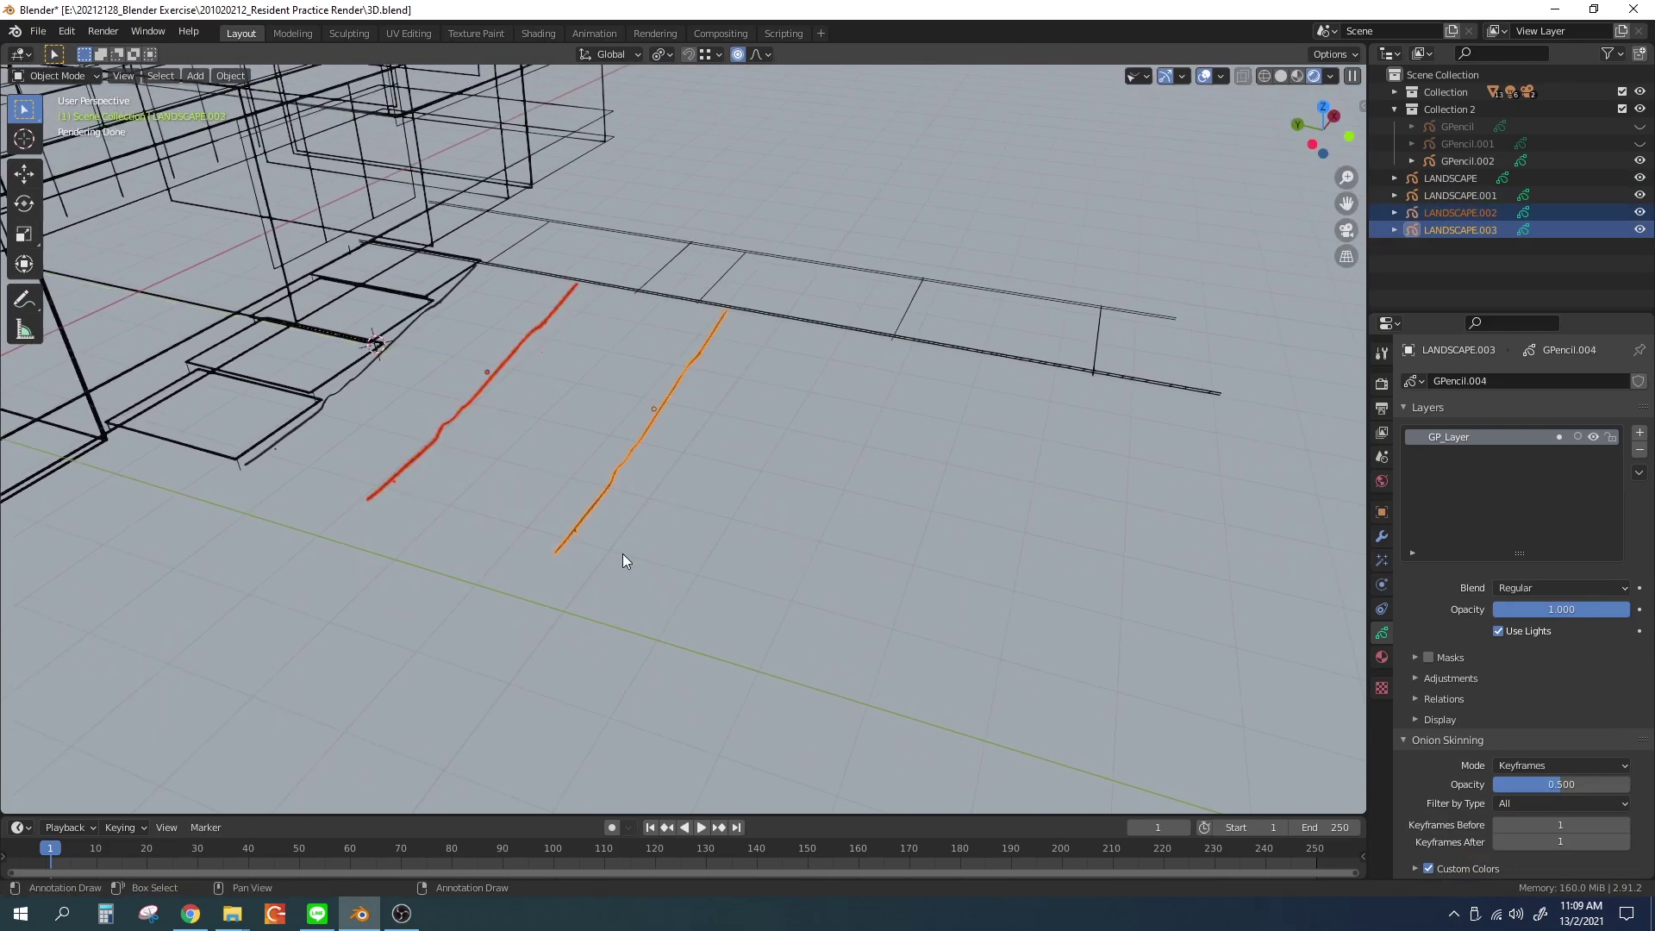
{"action": "left_click", "coordinate": [903, 639]}
{"action": "mouse_move", "coordinate": [903, 639]}
{"action": "middle_mouse_down", "text": "shift"}
{"action": "mouse_move", "coordinate": [950, 560]}
{"action": "mouse_move", "coordinate": [855, 544]}
{"action": "mouse_move", "coordinate": [912, 556]}
{"action": "mouse_move", "coordinate": [721, 640]}
{"action": "middle_mouse_up", "text": "shift"}
{"action": "left_click", "coordinate": [721, 640]}
{"action": "left_click", "coordinate": [850, 592]}
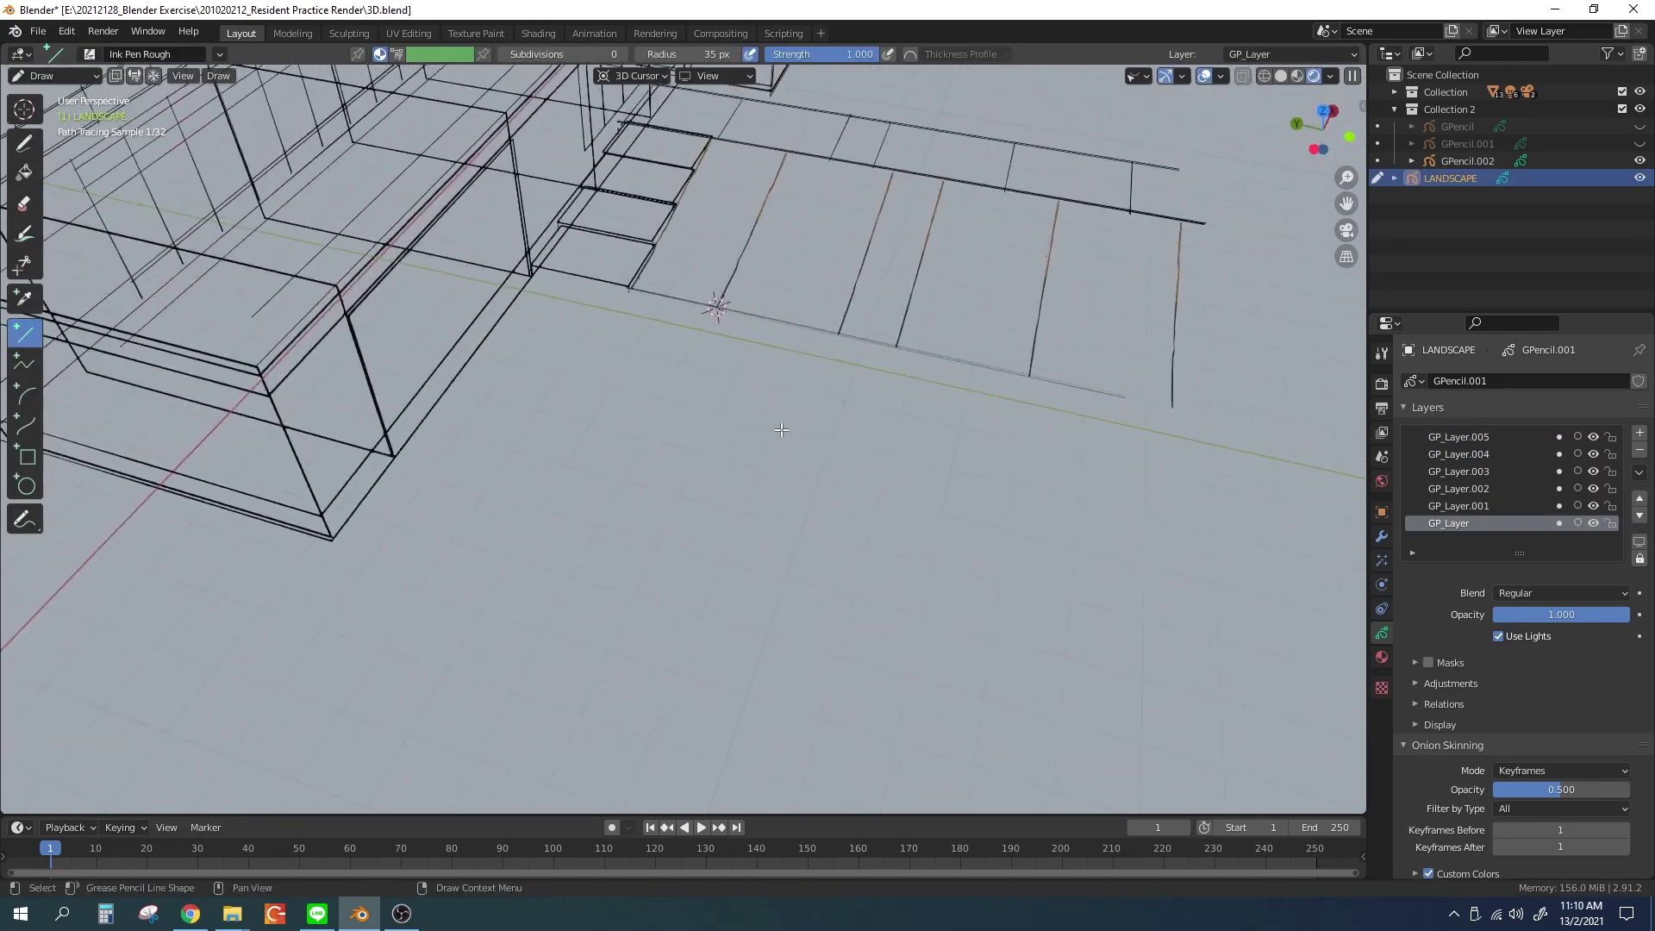
In top view, draw two long horizontal ground lines and a vertical line on LANDSCAPE
{"action": "middle_click_drag", "start_coordinate": [811, 446], "coordinate": [710, 343], "text": "alt"}
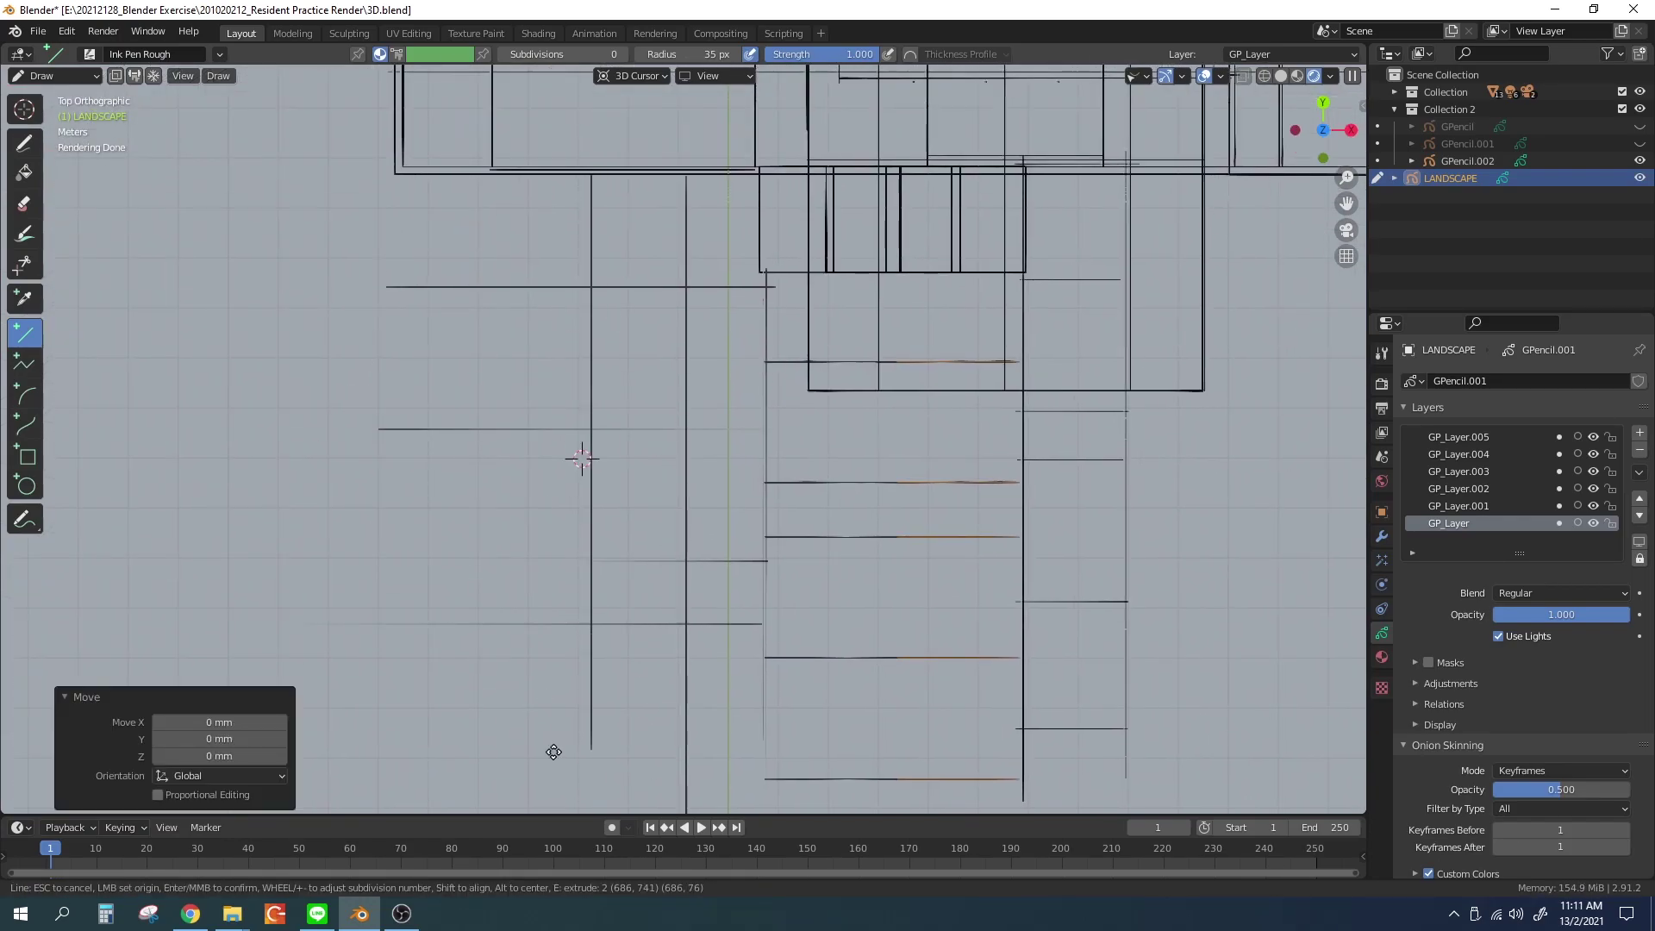
{"action": "mouse_move", "coordinate": [669, 484]}
{"action": "middle_mouse_down"}
{"action": "mouse_move", "coordinate": [724, 353]}
{"action": "mouse_move", "coordinate": [635, 340]}
{"action": "middle_mouse_up"}
{"action": "key", "text": "Tab"}
{"action": "key", "text": "Tab"}
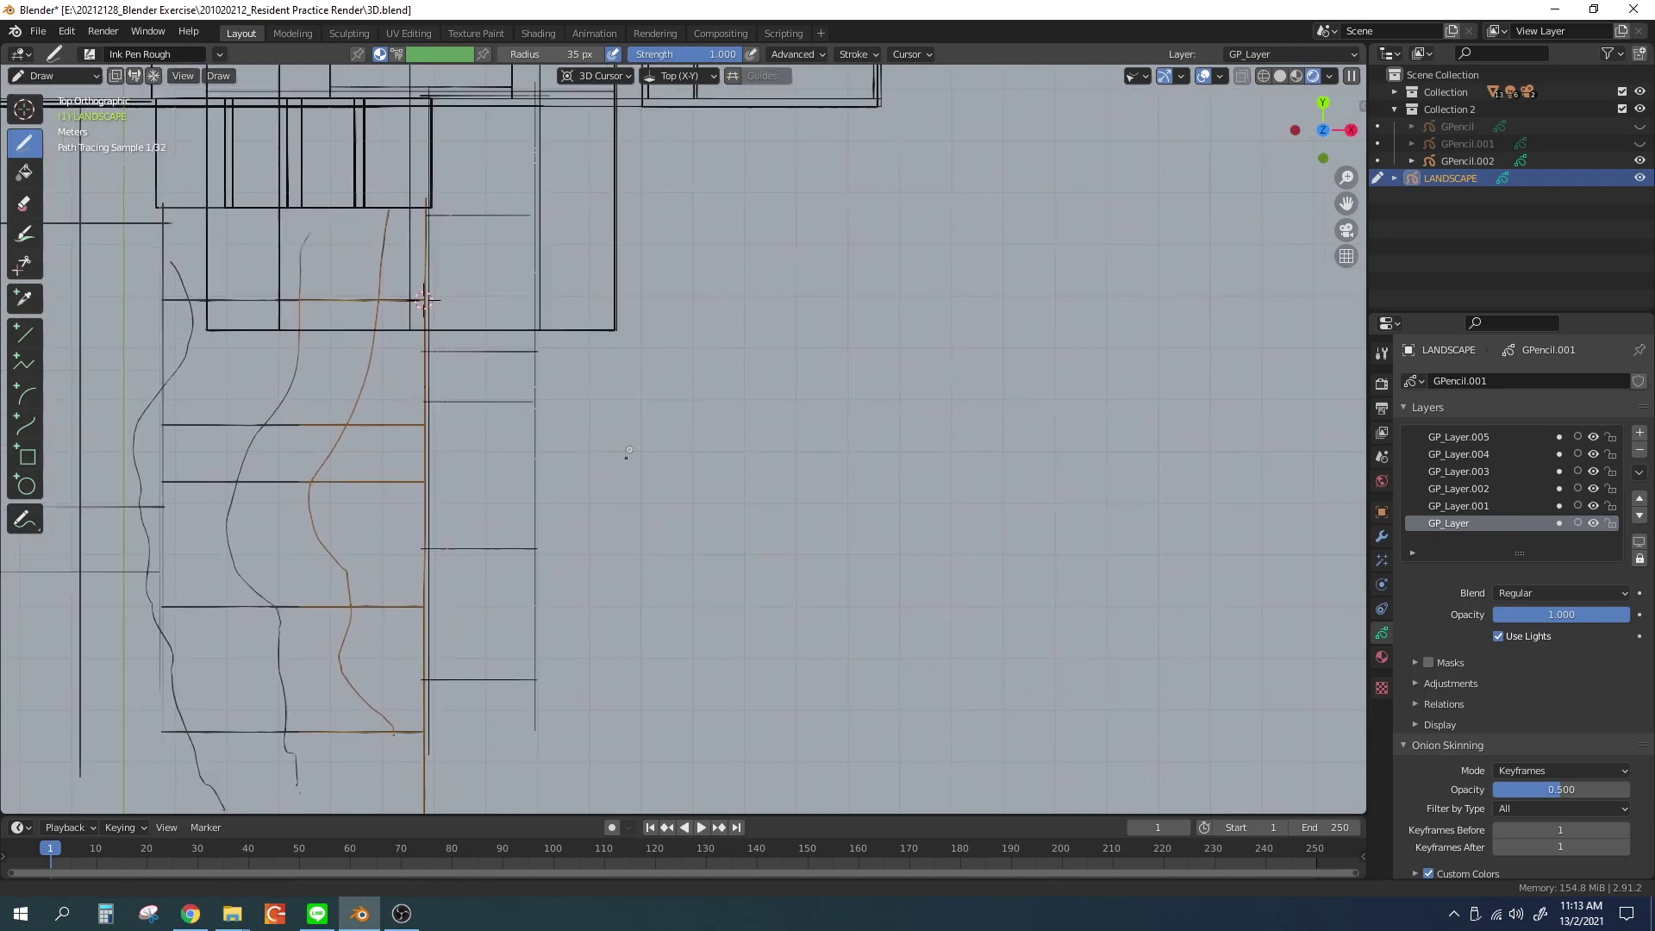
{"action": "key", "text": "shift+space"}
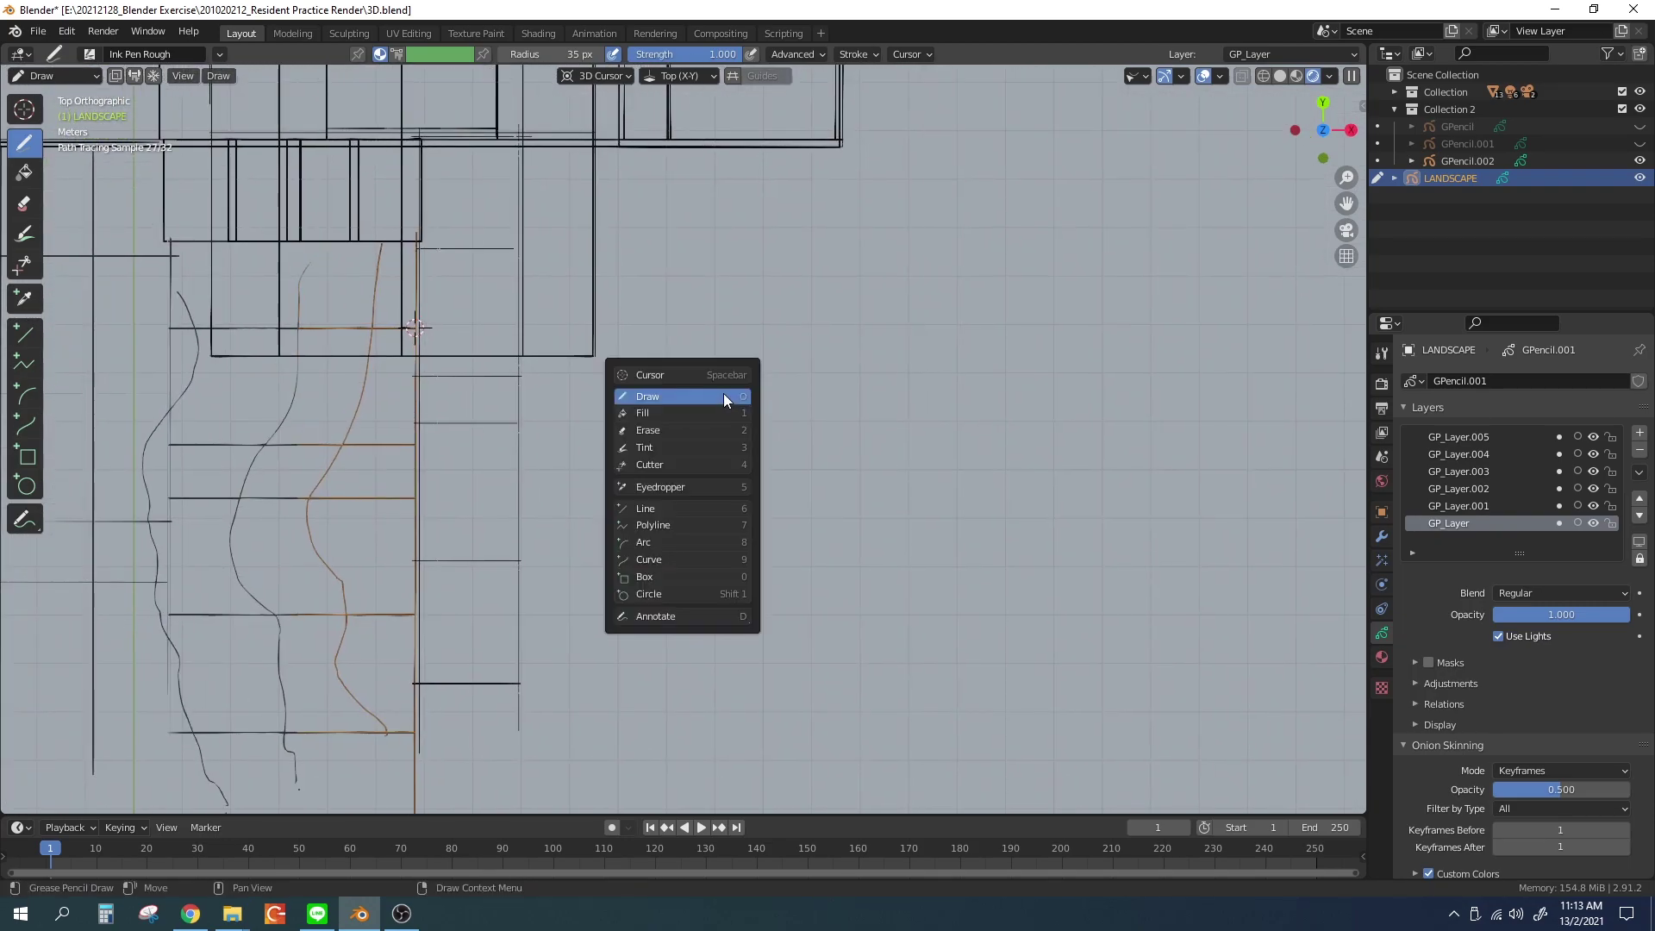
{"action": "key", "text": "Return"}
{"action": "left_click_drag", "start_coordinate": [518, 470], "coordinate": [943, 470]}
{"action": "key", "text": "Return"}
{"action": "left_click_drag", "start_coordinate": [502, 610], "coordinate": [983, 610]}
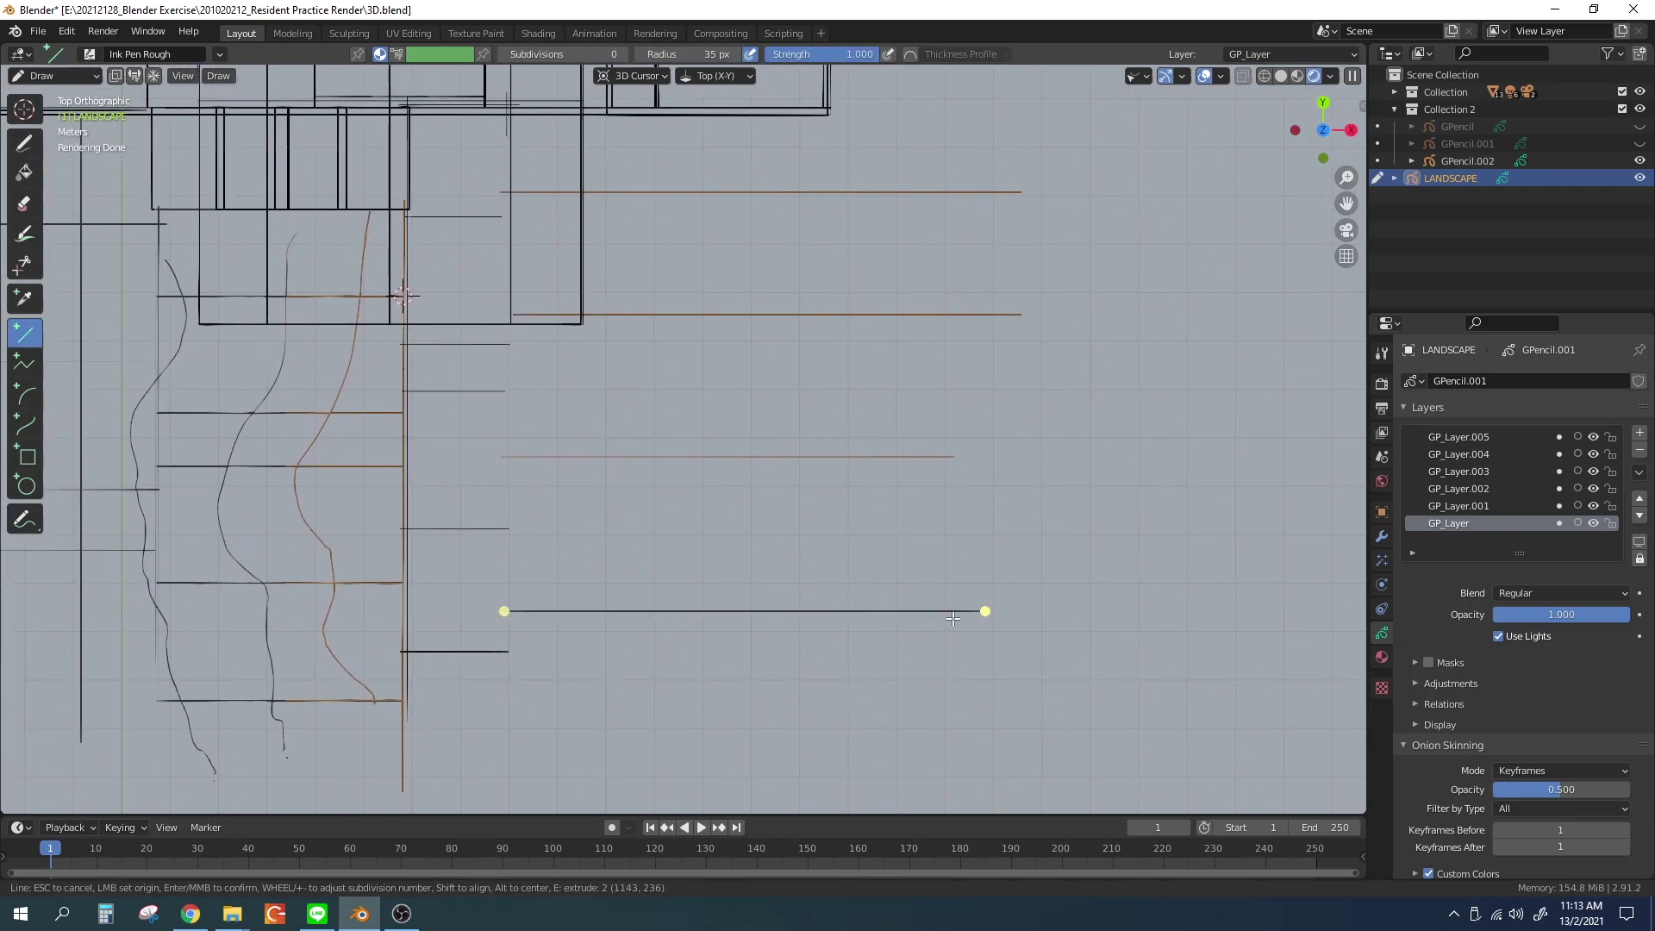
{"action": "key", "text": "Return"}
{"action": "left_click_drag", "start_coordinate": [580, 731], "coordinate": [580, 144]}
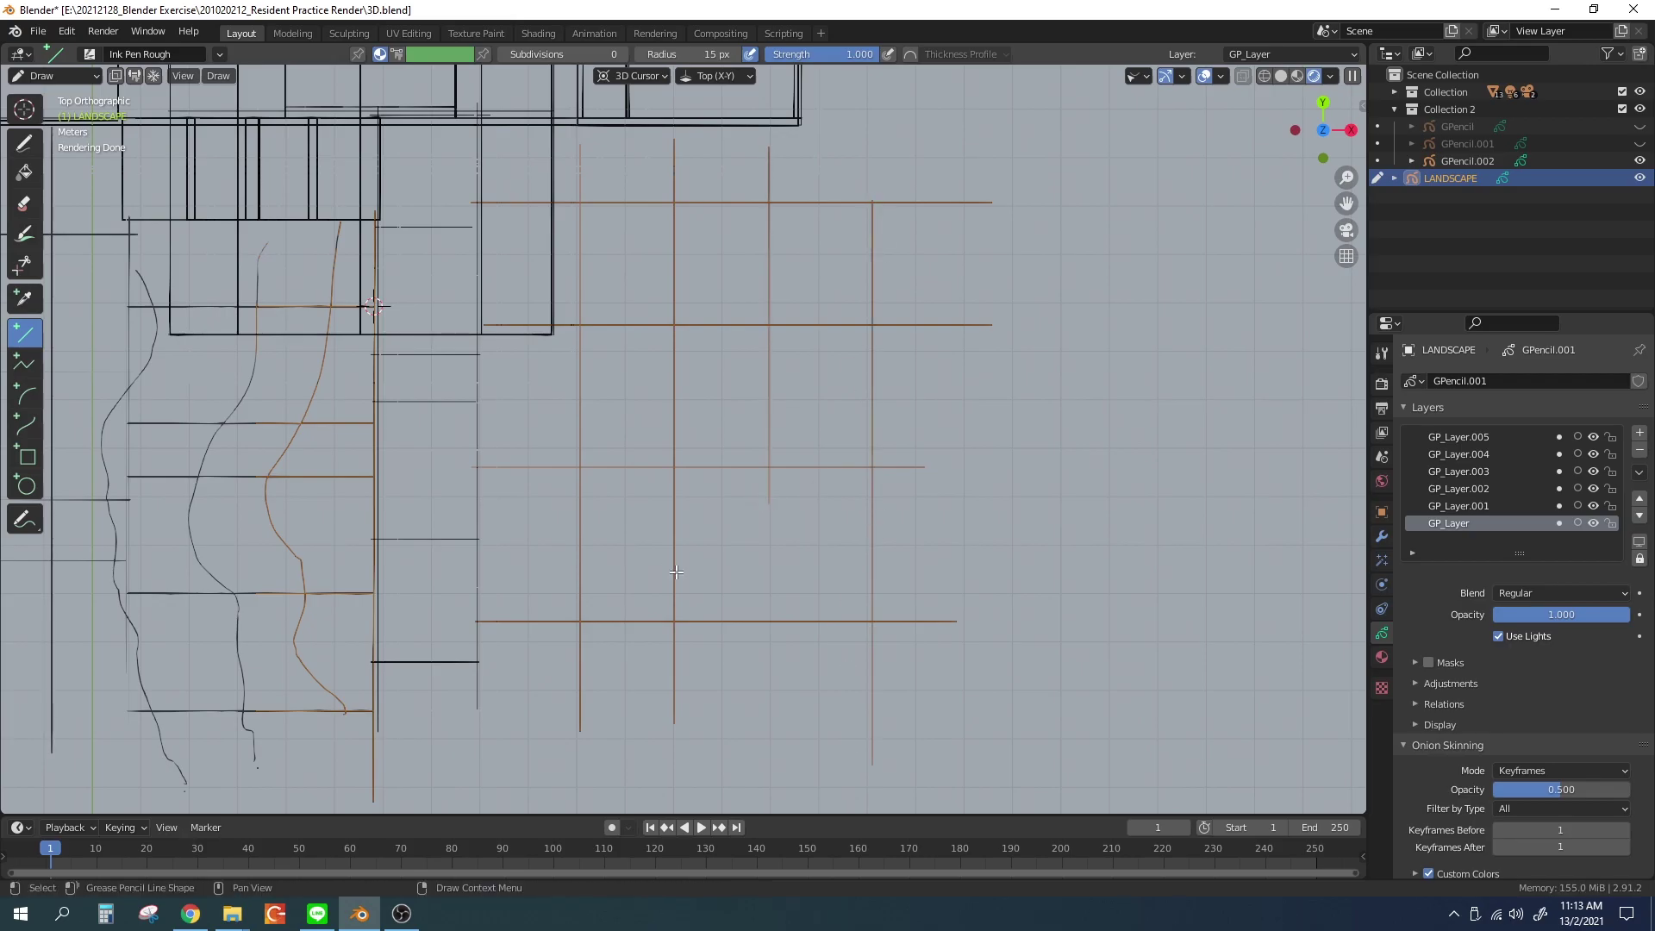
Check the ground grid in perspective, then add another vertical ground line from top view
{"action": "key", "text": "ctrl+Tab"}
{"action": "mouse_move", "coordinate": [676, 572]}
{"action": "middle_mouse_down"}
{"action": "mouse_move", "coordinate": [751, 449]}
{"action": "mouse_move", "coordinate": [890, 365]}
{"action": "mouse_move", "coordinate": [562, 455]}
{"action": "mouse_move", "coordinate": [763, 469]}
{"action": "mouse_move", "coordinate": [690, 475]}
{"action": "mouse_move", "coordinate": [683, 444]}
{"action": "mouse_move", "coordinate": [701, 473]}
{"action": "middle_mouse_up"}
{"action": "left_click", "coordinate": [889, 366]}
{"action": "key", "text": "KP_7"}
{"action": "key", "text": "ctrl+Tab"}
{"action": "left_click_drag", "start_coordinate": [730, 560], "coordinate": [717, 202]}
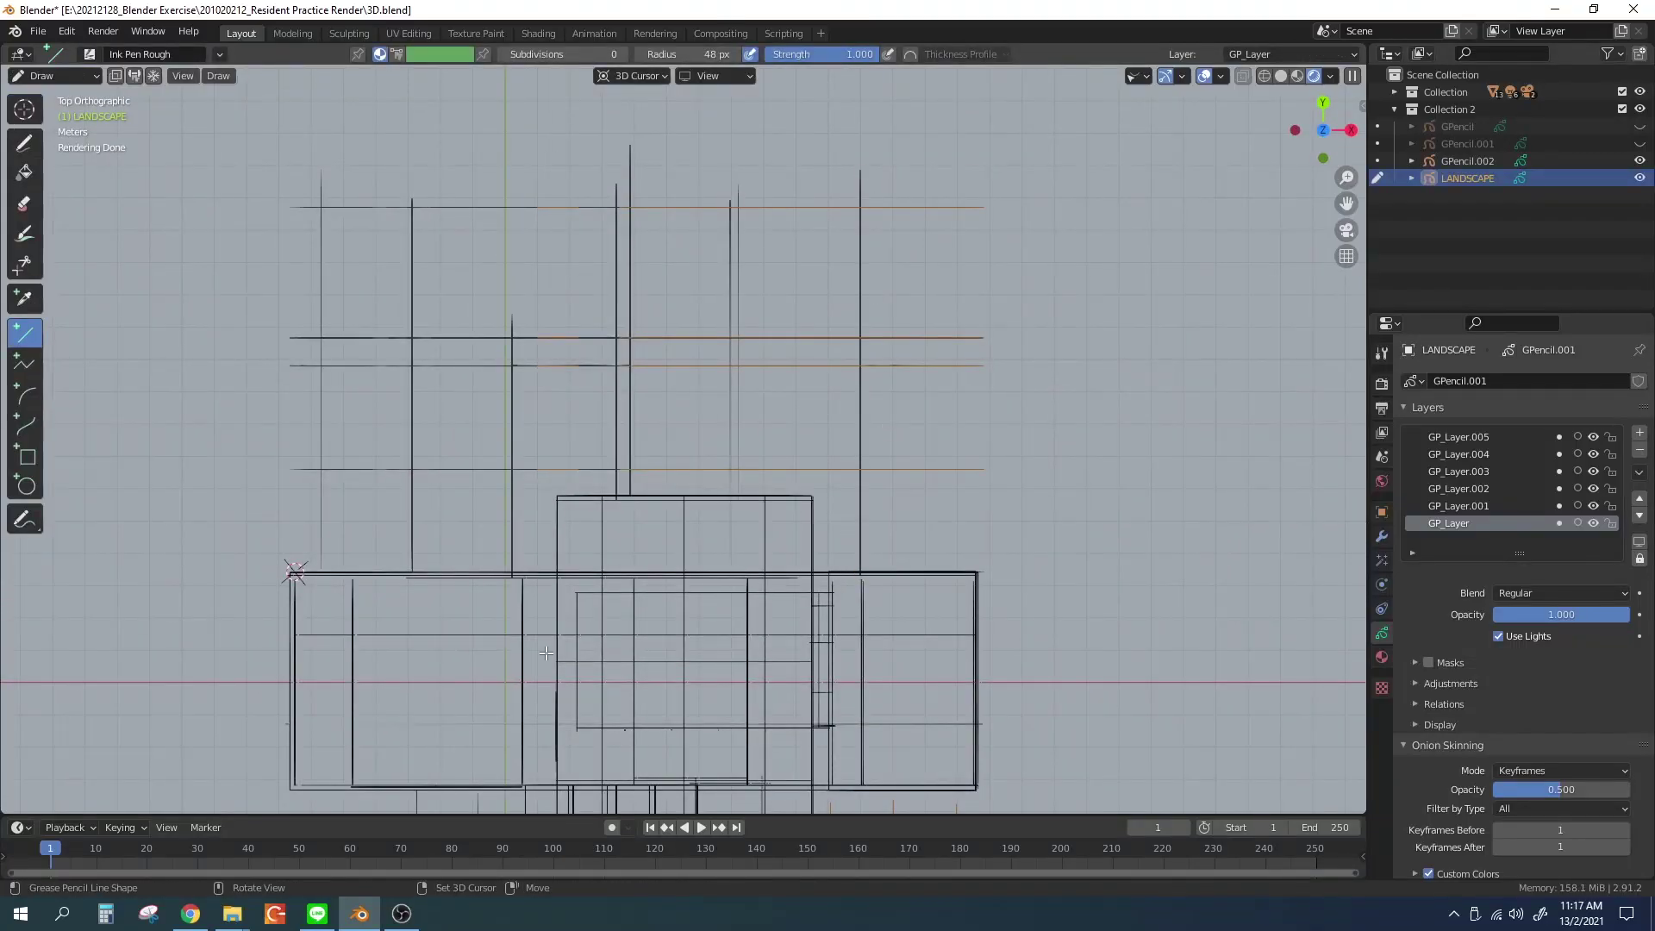
{"action": "key", "text": "Tab"}
{"action": "middle_click_drag", "start_coordinate": [546, 654], "coordinate": [522, 335]}
Select a front wavy ground stroke and move it down about 337 mm along Z
{"action": "left_click_drag", "start_coordinate": [493, 309], "coordinate": [602, 396]}
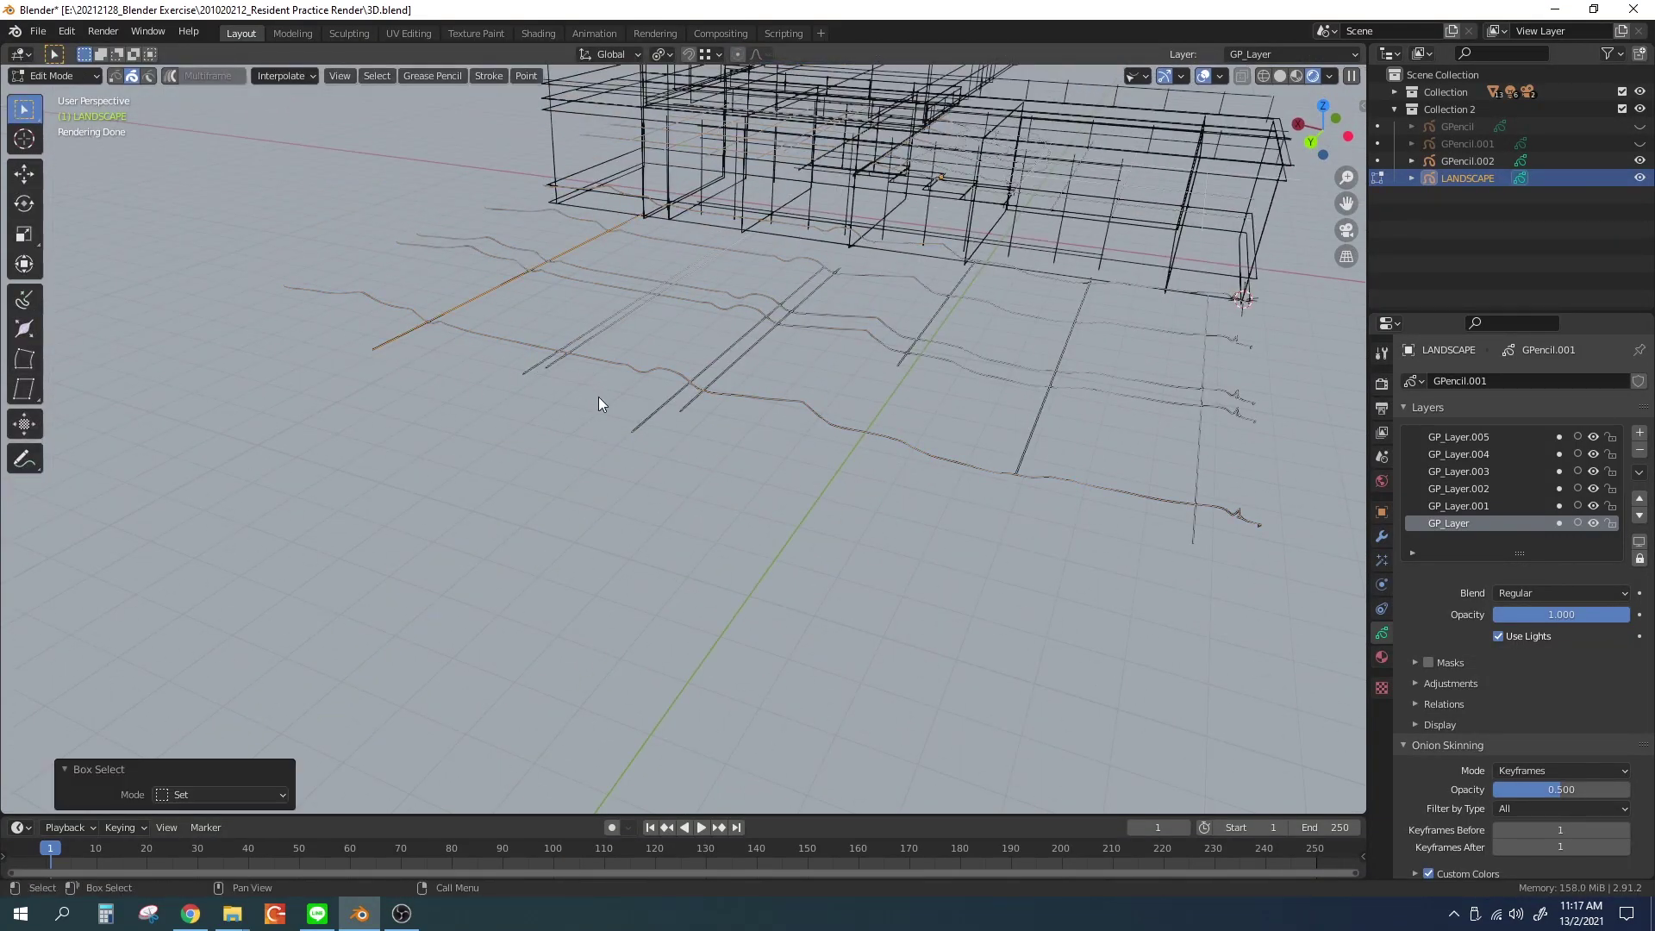
{"action": "key", "text": "KP_5"}
{"action": "mouse_move", "coordinate": [603, 396]}
{"action": "middle_mouse_down"}
{"action": "mouse_move", "coordinate": [629, 386]}
{"action": "mouse_move", "coordinate": [612, 380]}
{"action": "mouse_move", "coordinate": [631, 440]}
{"action": "mouse_move", "coordinate": [677, 477]}
{"action": "middle_mouse_up"}
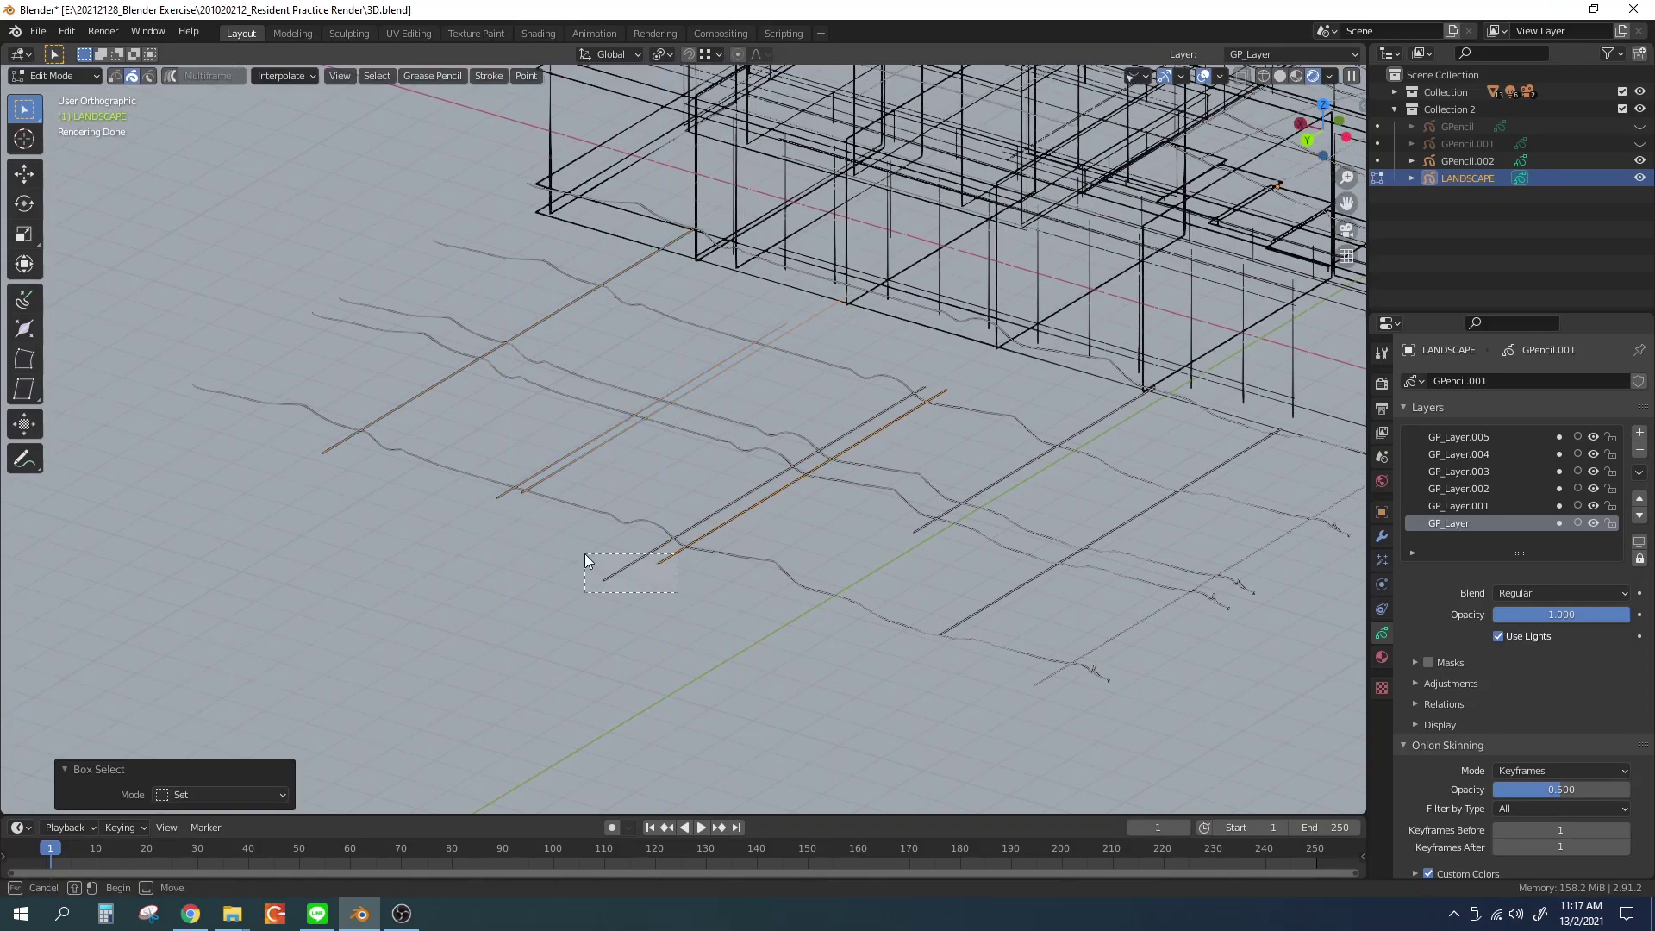
{"action": "left_click_drag", "start_coordinate": [679, 593], "coordinate": [585, 554]}
{"action": "mouse_move", "coordinate": [585, 553]}
{"action": "middle_mouse_down"}
{"action": "mouse_move", "coordinate": [771, 587]}
{"action": "mouse_move", "coordinate": [810, 610]}
{"action": "mouse_move", "coordinate": [881, 598]}
{"action": "mouse_move", "coordinate": [689, 495]}
{"action": "mouse_move", "coordinate": [645, 509]}
{"action": "mouse_move", "coordinate": [564, 587]}
{"action": "middle_mouse_up"}
{"action": "left_click", "coordinate": [878, 604]}
{"action": "key", "text": "g"}
{"action": "key", "text": "z"}
{"action": "left_click", "coordinate": [722, 528]}
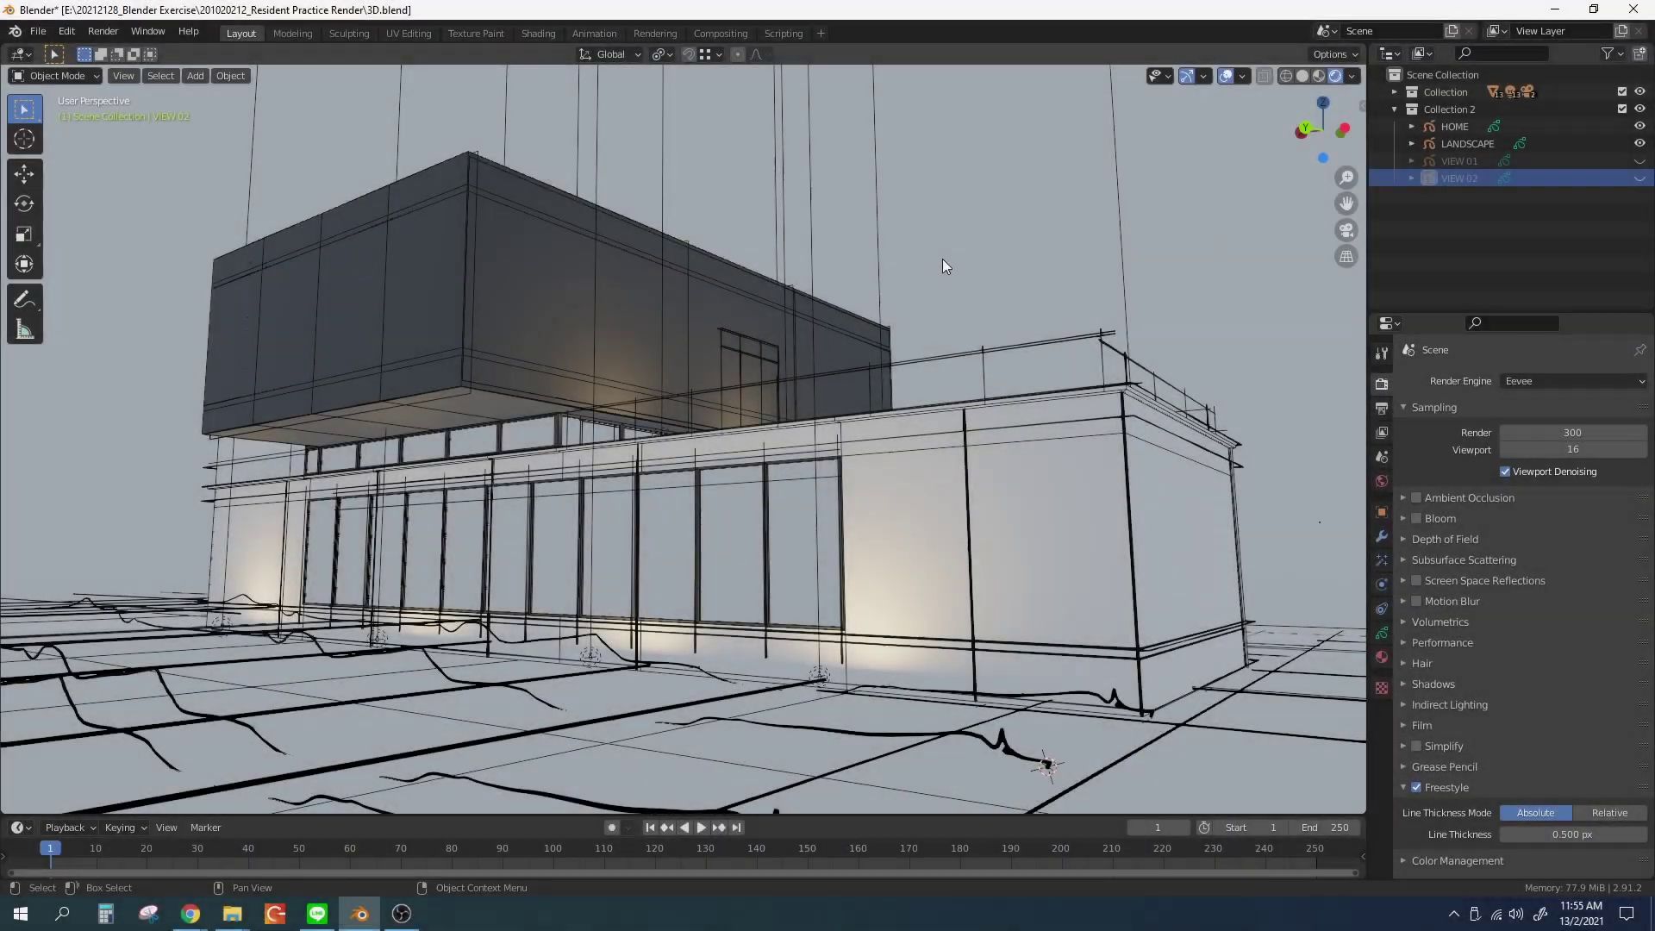
Switch to the right orthographic view and zoom in to sketch the tree
{"action": "key", "text": "KP_3"}
{"action": "scroll", "coordinate": [369, 240], "scroll_direction": "up", "scroll_amount": 3}
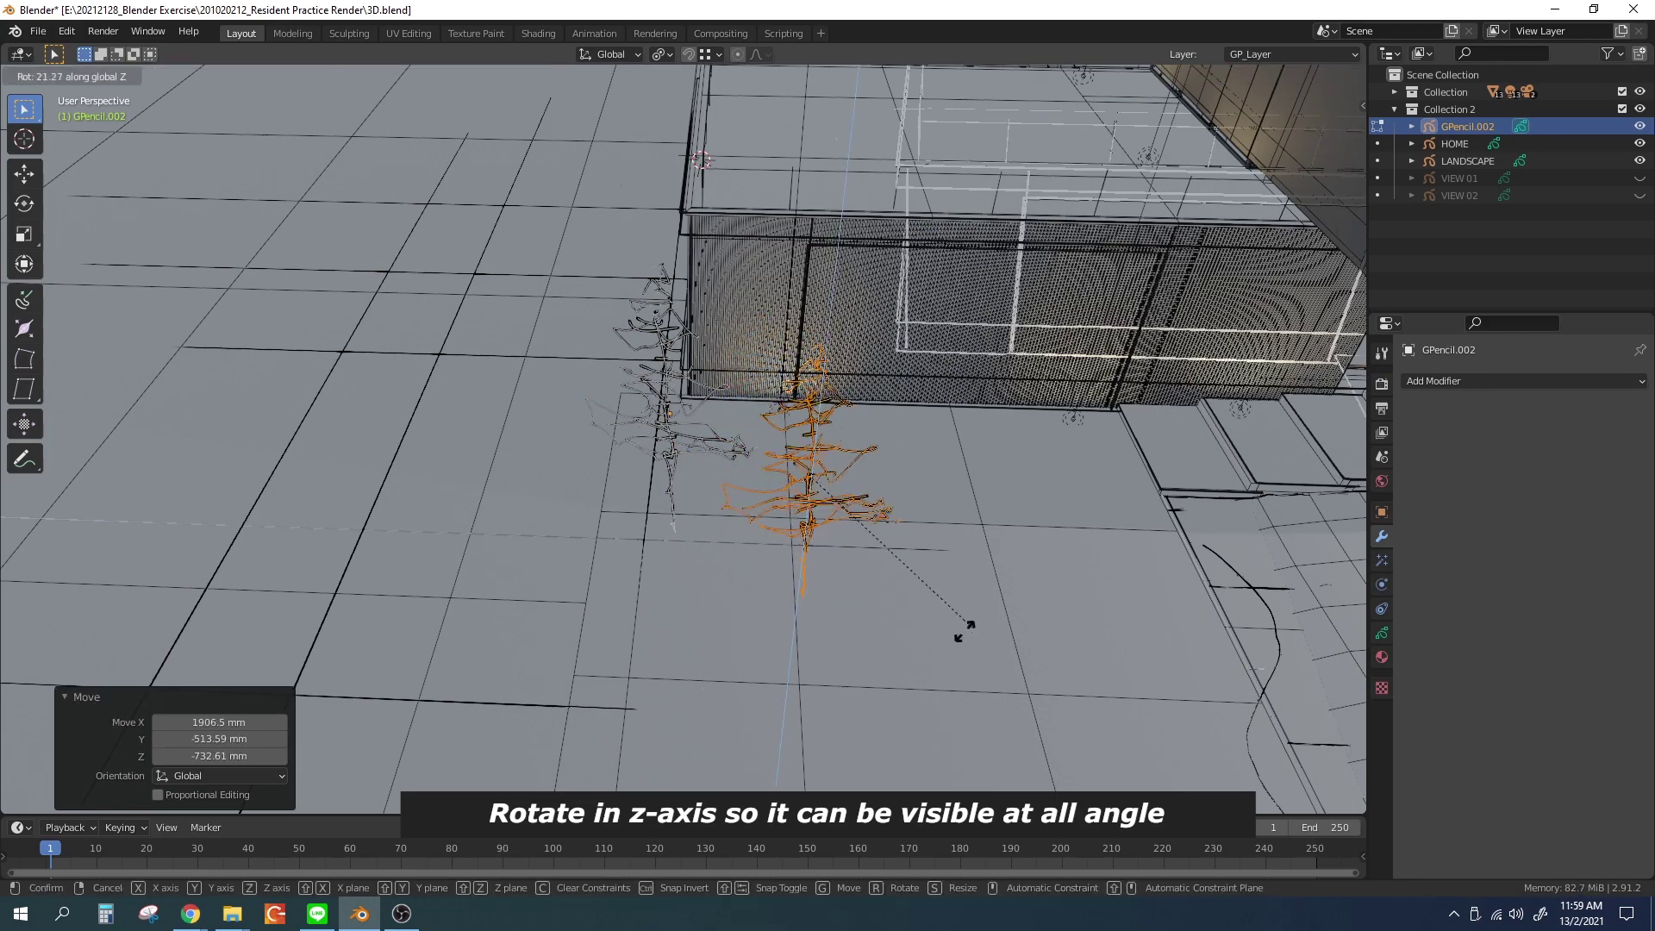
Cancel the tree rotation, reposition its strokes in front view and check it in perspective
{"action": "key", "text": "Escape"}
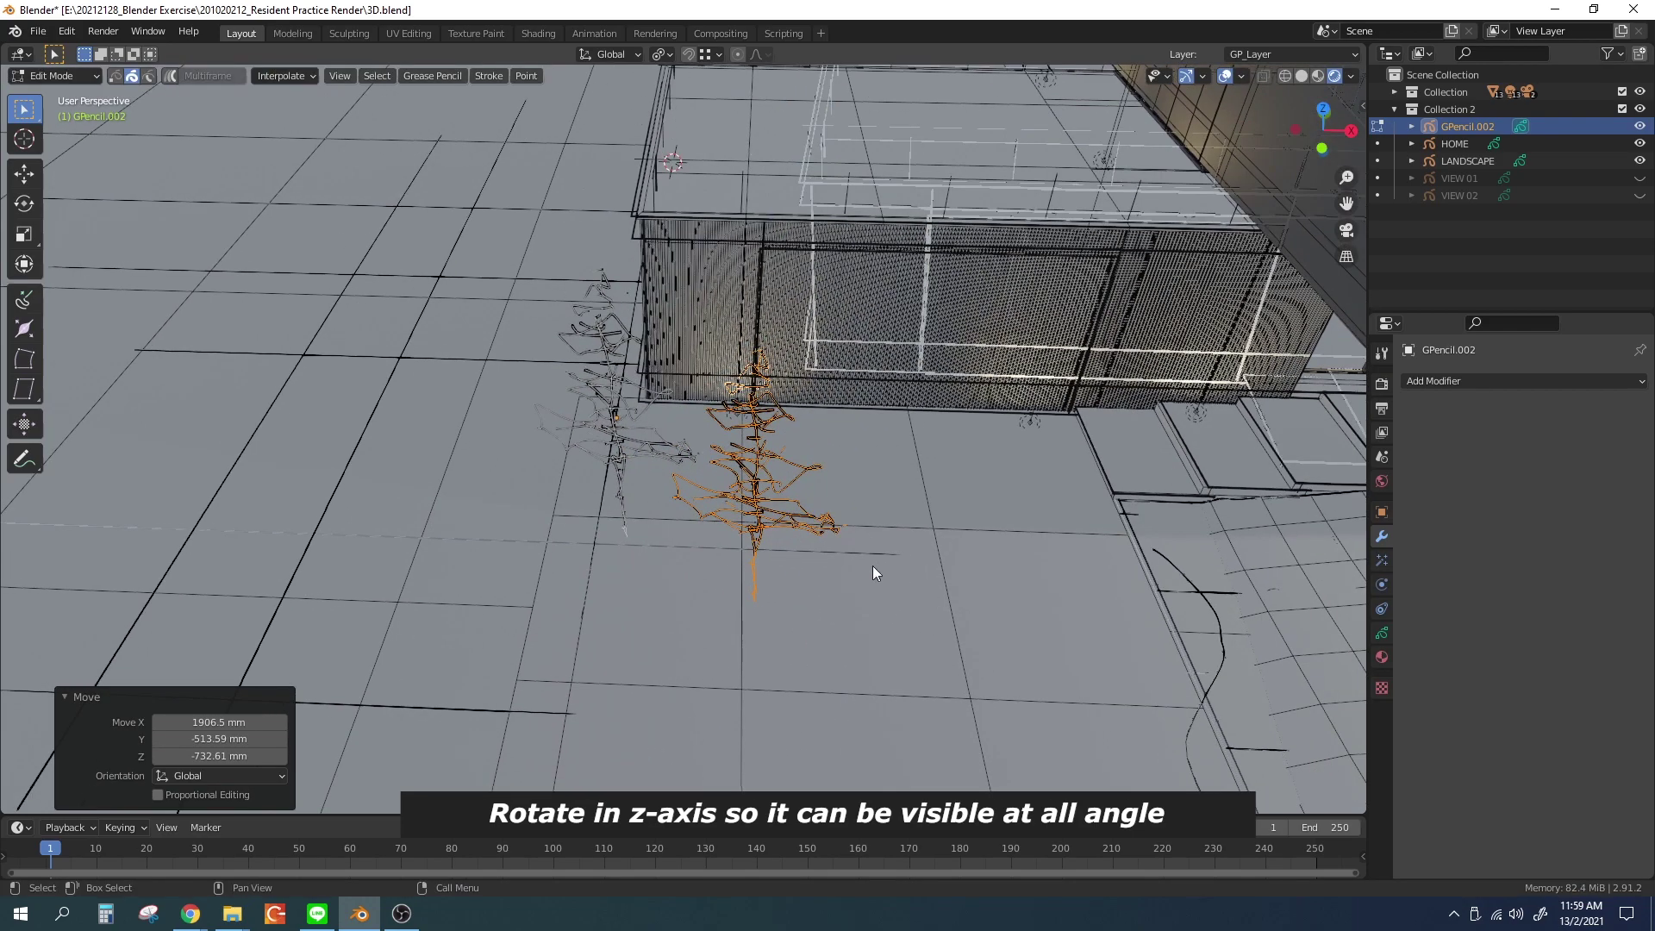
{"action": "mouse_move", "coordinate": [841, 588]}
{"action": "middle_mouse_down"}
{"action": "mouse_move", "coordinate": [814, 600]}
{"action": "mouse_move", "coordinate": [717, 520]}
{"action": "middle_mouse_up"}
{"action": "key", "text": "KP_1"}
{"action": "key", "text": "g"}
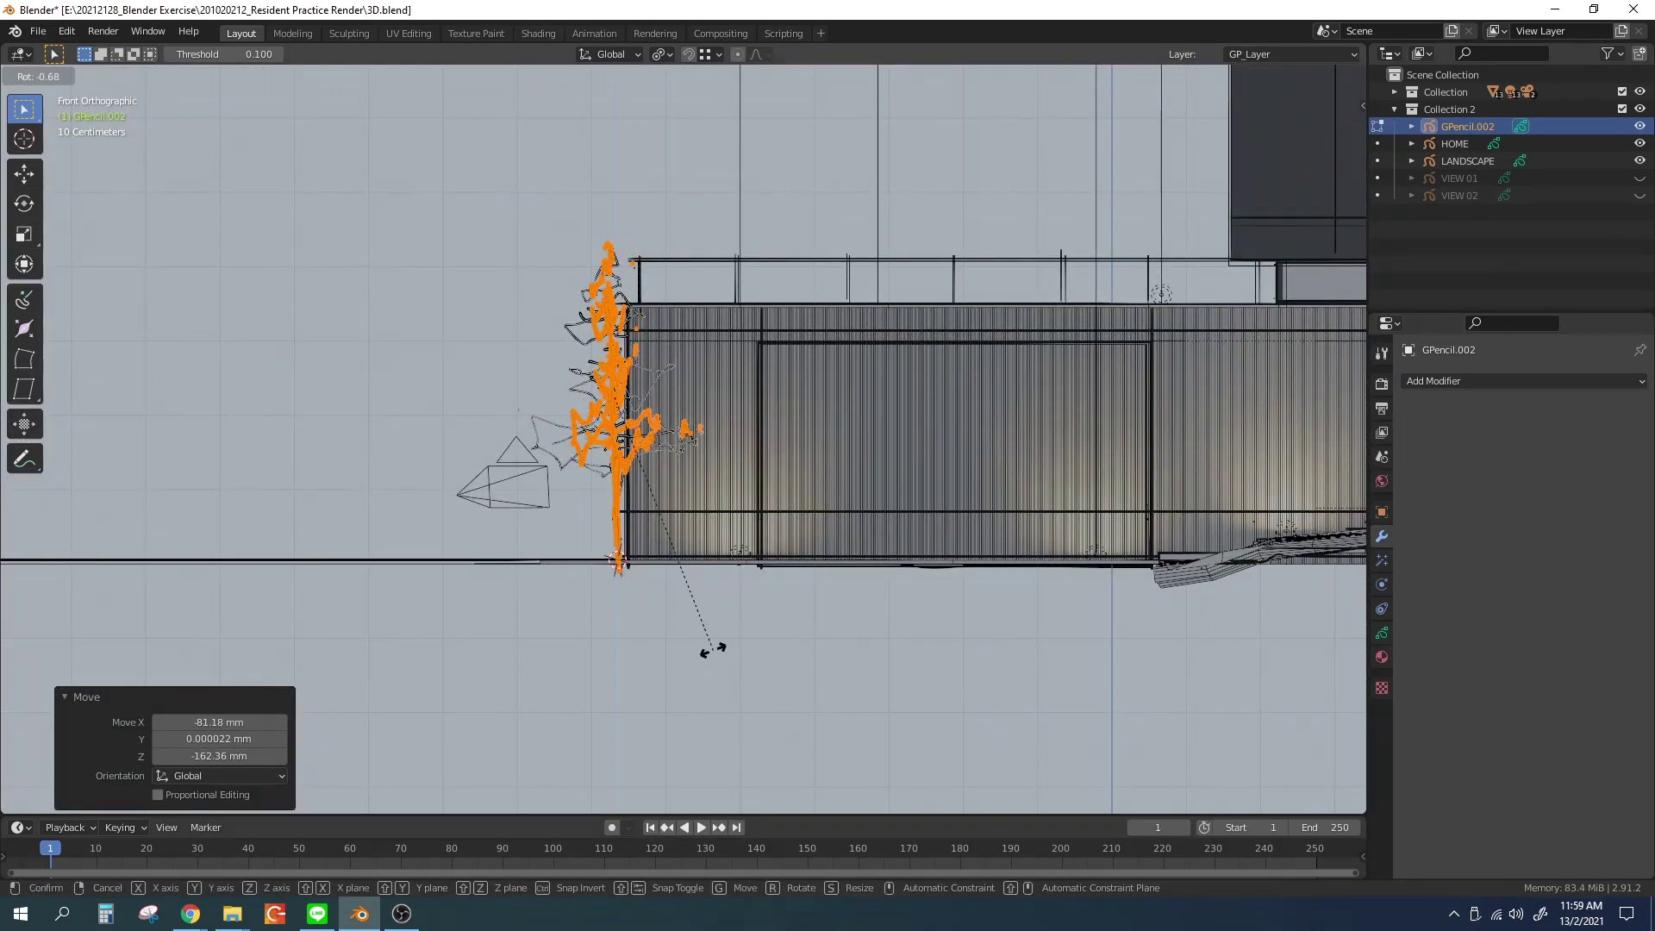
{"action": "key", "text": "Tab"}
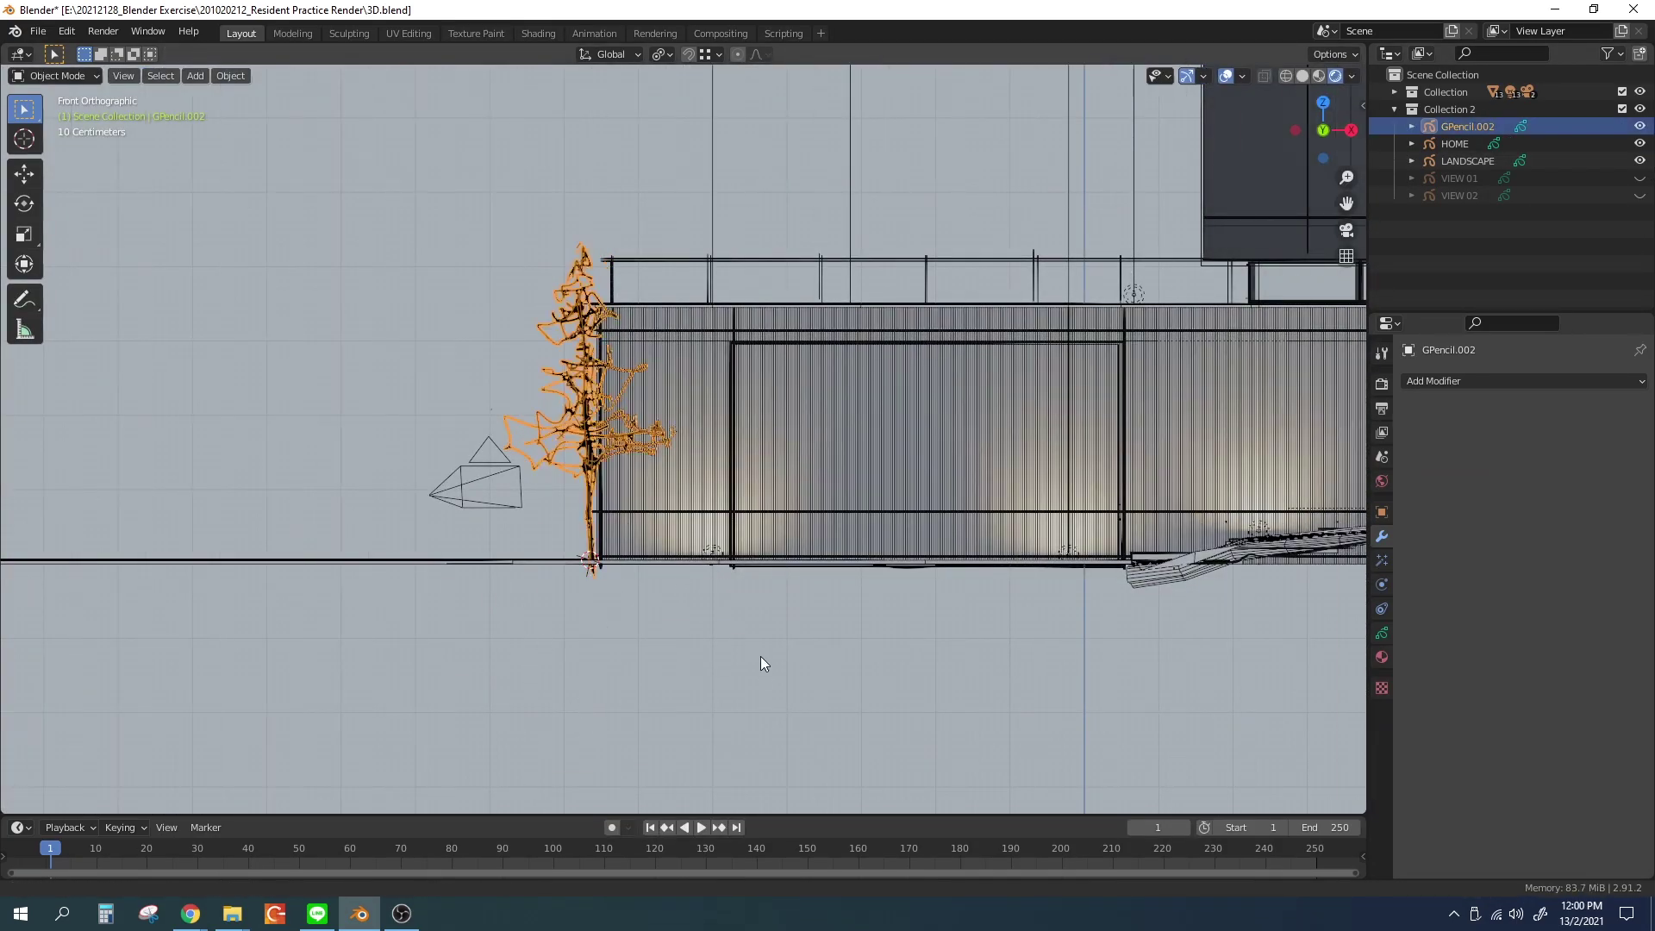
{"action": "mouse_move", "coordinate": [762, 665]}
{"action": "middle_mouse_down"}
{"action": "mouse_move", "coordinate": [1069, 644]}
{"action": "mouse_move", "coordinate": [875, 696]}
{"action": "mouse_move", "coordinate": [839, 446]}
{"action": "middle_mouse_up"}
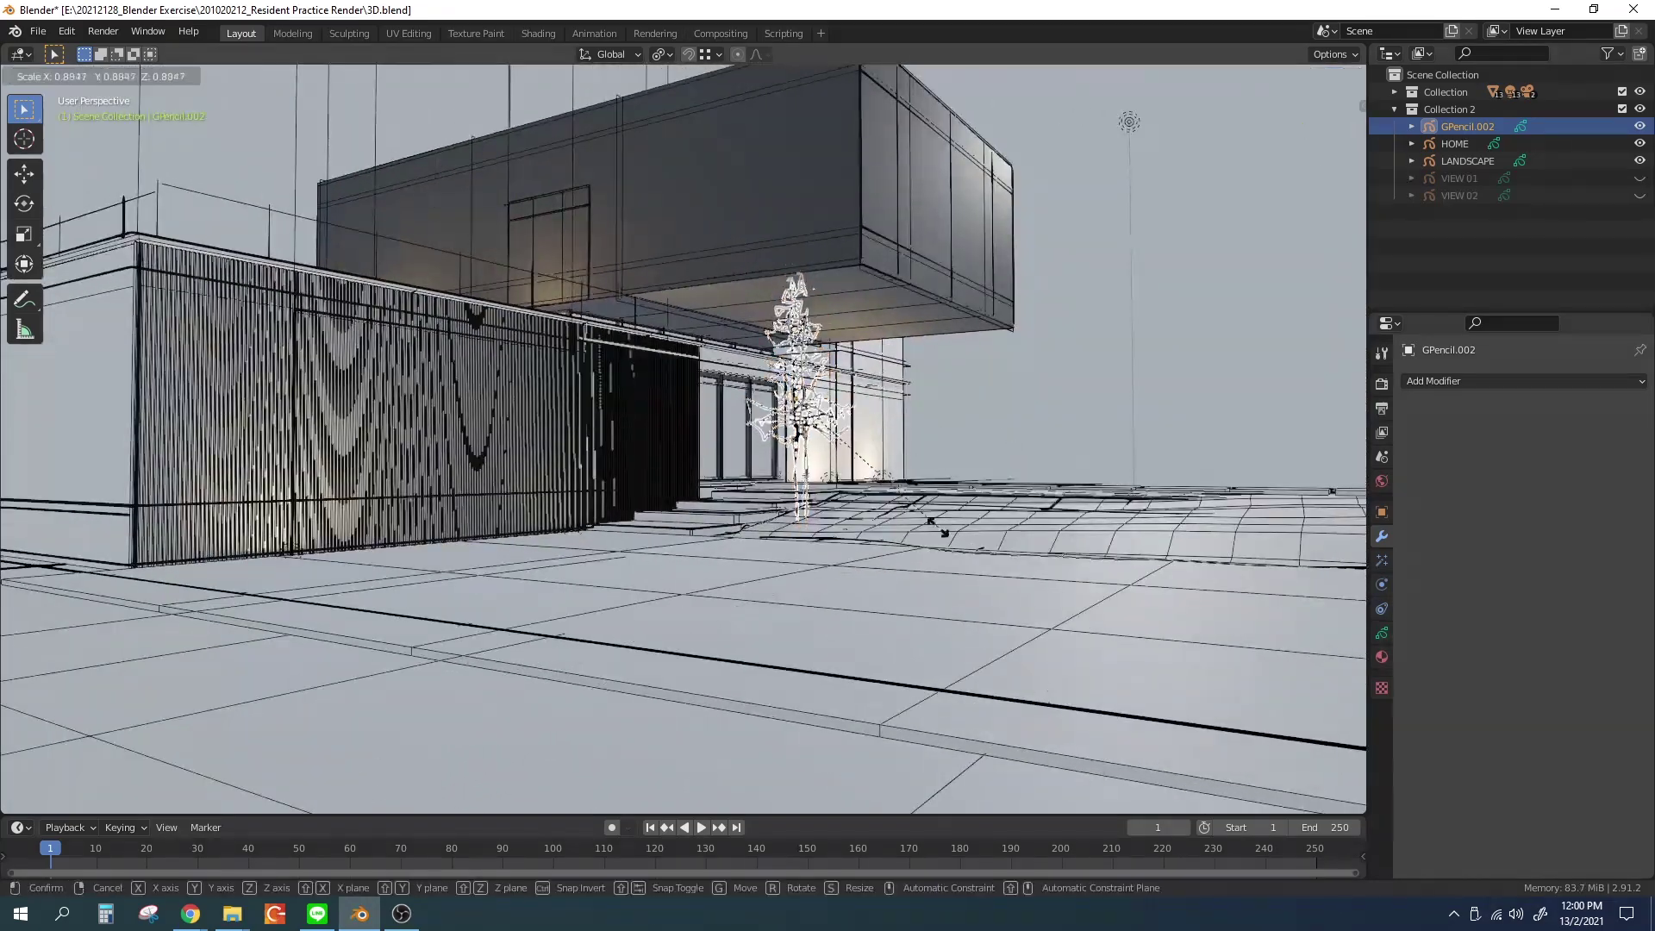
{"action": "mouse_move", "coordinate": [961, 480]}
{"action": "middle_mouse_down"}
{"action": "mouse_move", "coordinate": [1023, 489]}
{"action": "mouse_move", "coordinate": [919, 520]}
{"action": "middle_mouse_up"}
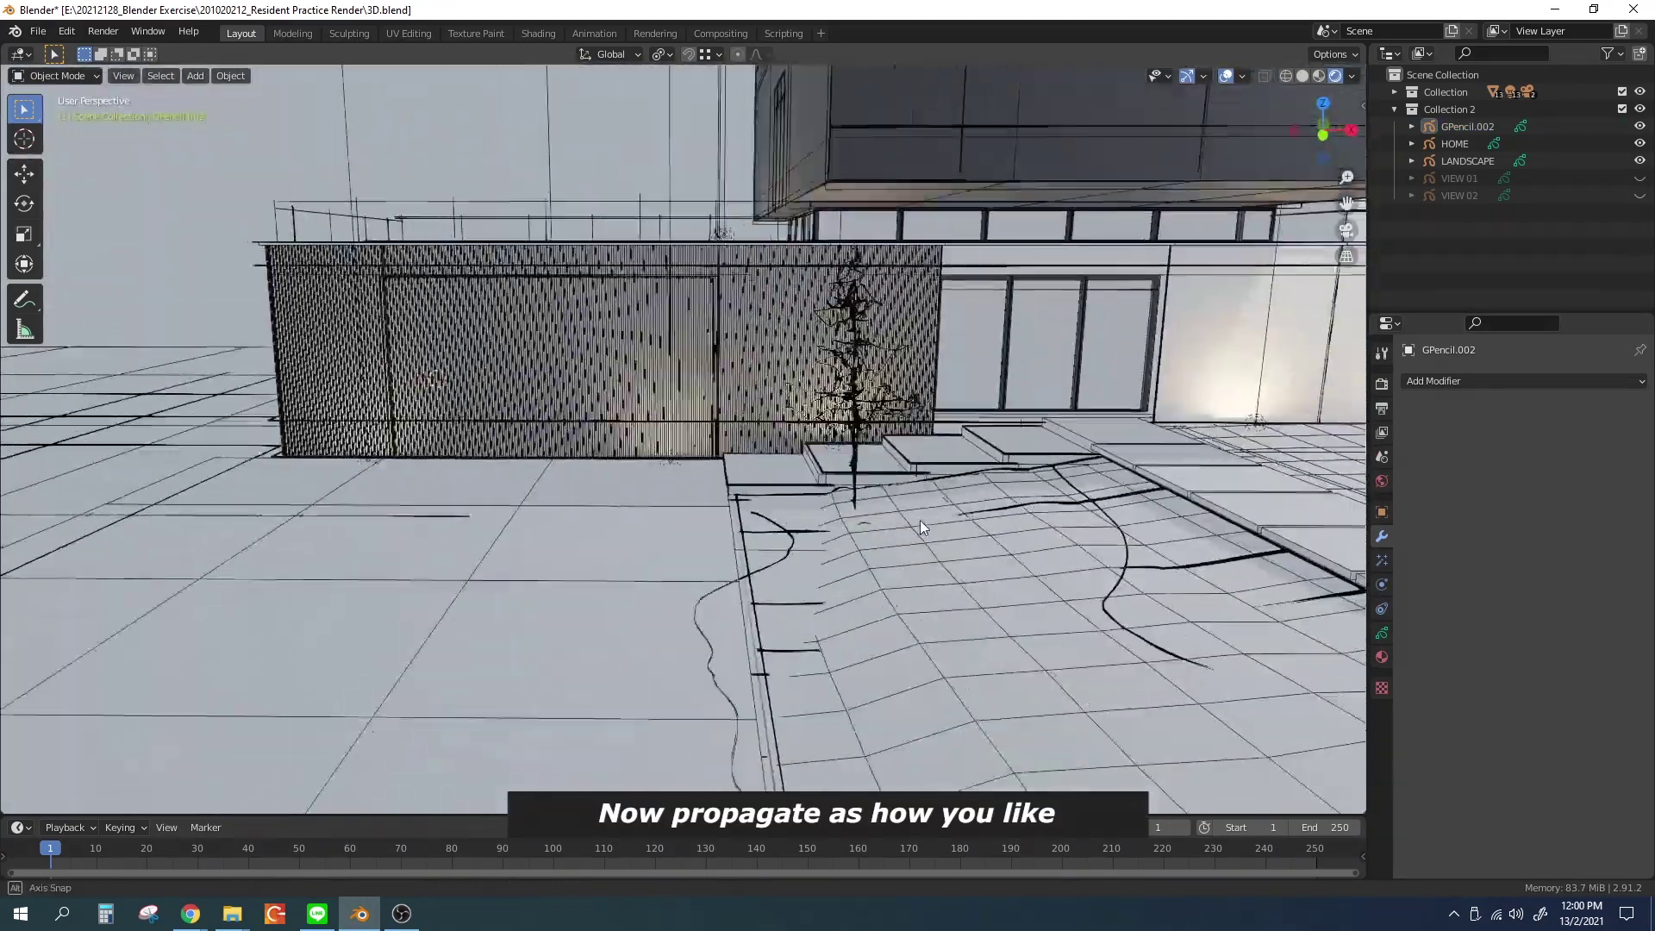
Select the sketched tree and duplicate it for placement elsewhere
{"action": "left_click", "coordinate": [863, 466]}
{"action": "key", "text": "KP_1"}
{"action": "scroll", "coordinate": [636, 553], "scroll_direction": "down", "scroll_amount": 3, "text": "ctrl"}
{"action": "key", "text": "shift+d"}
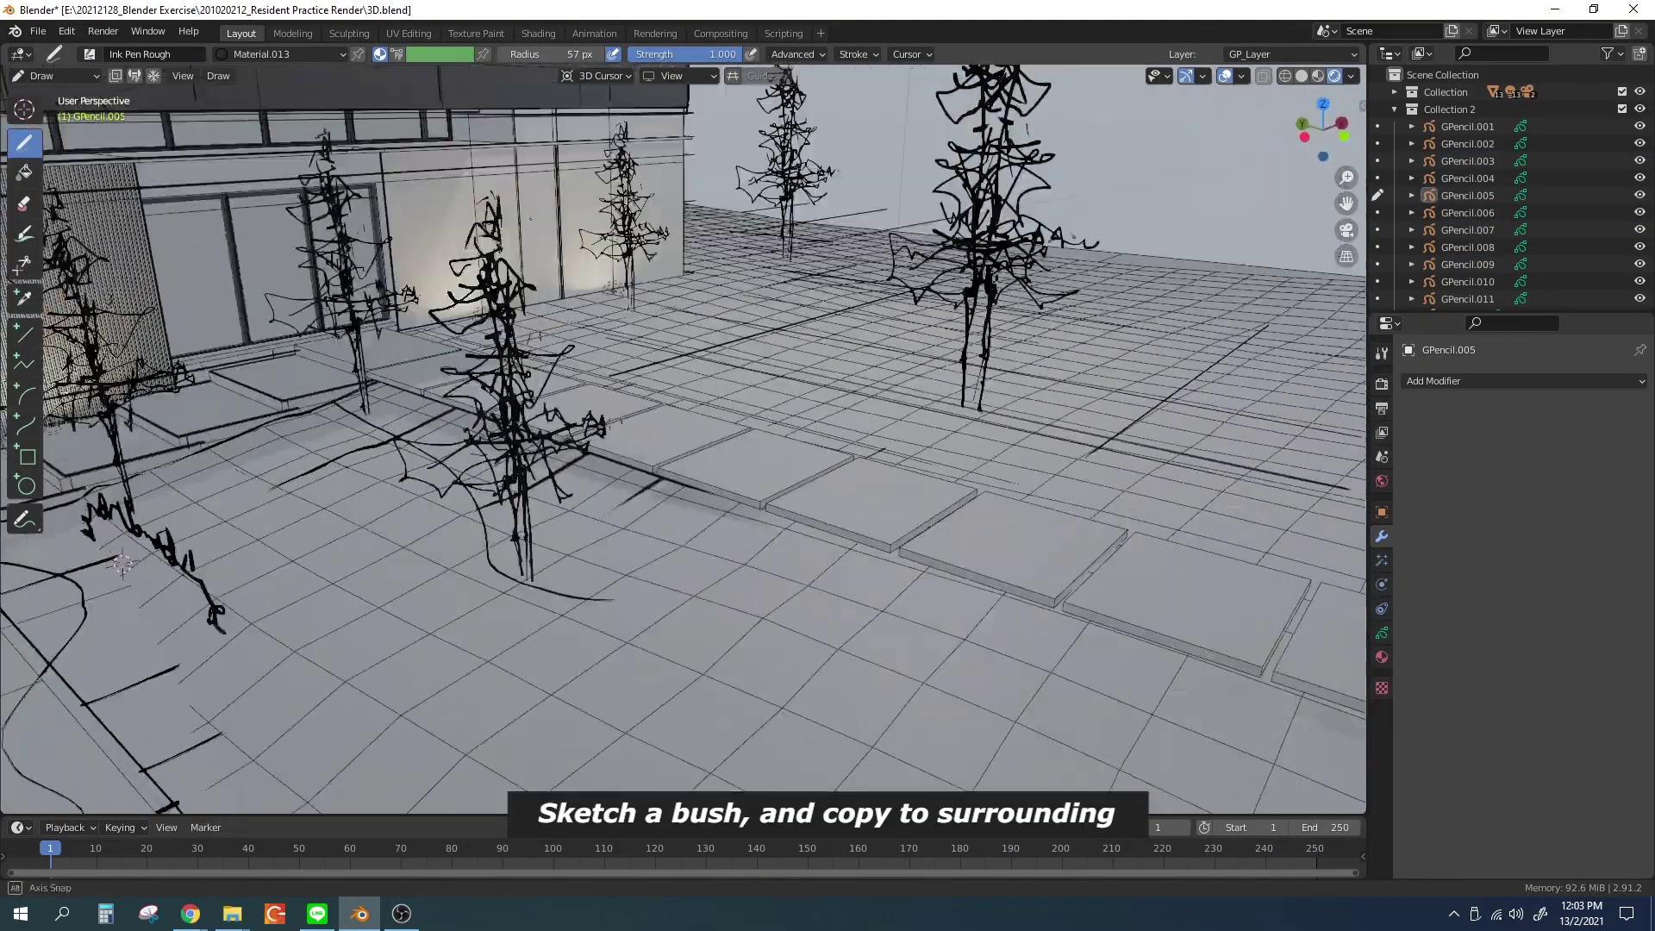
Place bush copies sideways along the house front, orbiting to check each position
{"action": "middle_click_drag", "start_coordinate": [613, 474], "coordinate": [518, 474]}
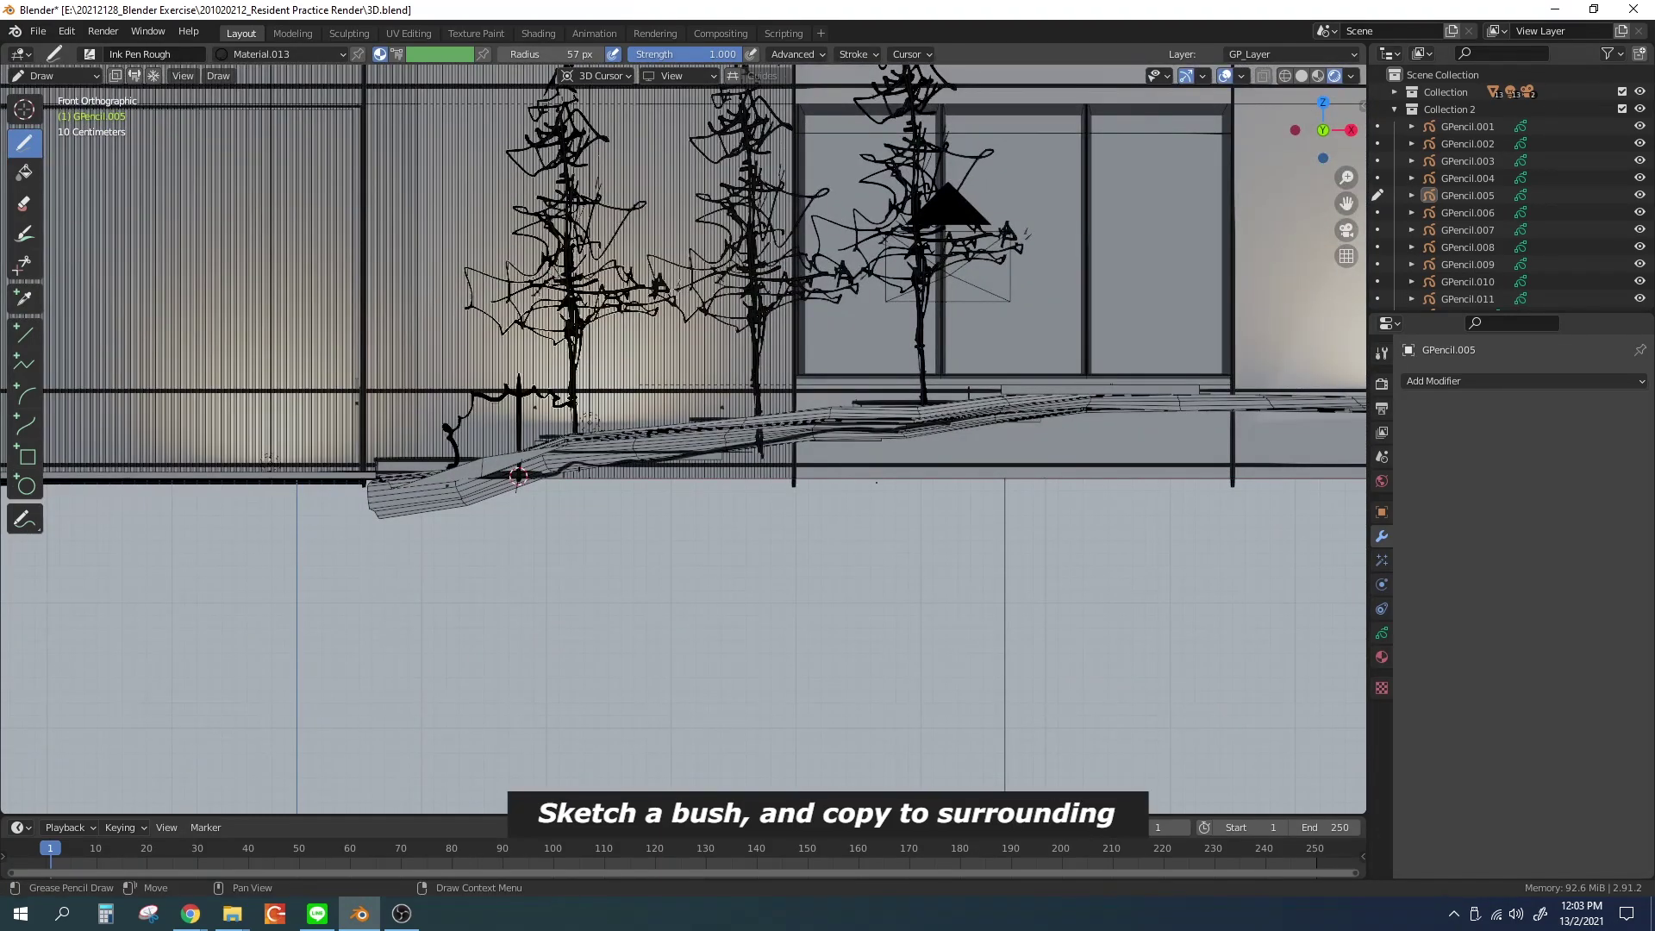
{"action": "middle_click_drag", "start_coordinate": [590, 423], "coordinate": [220, 340]}
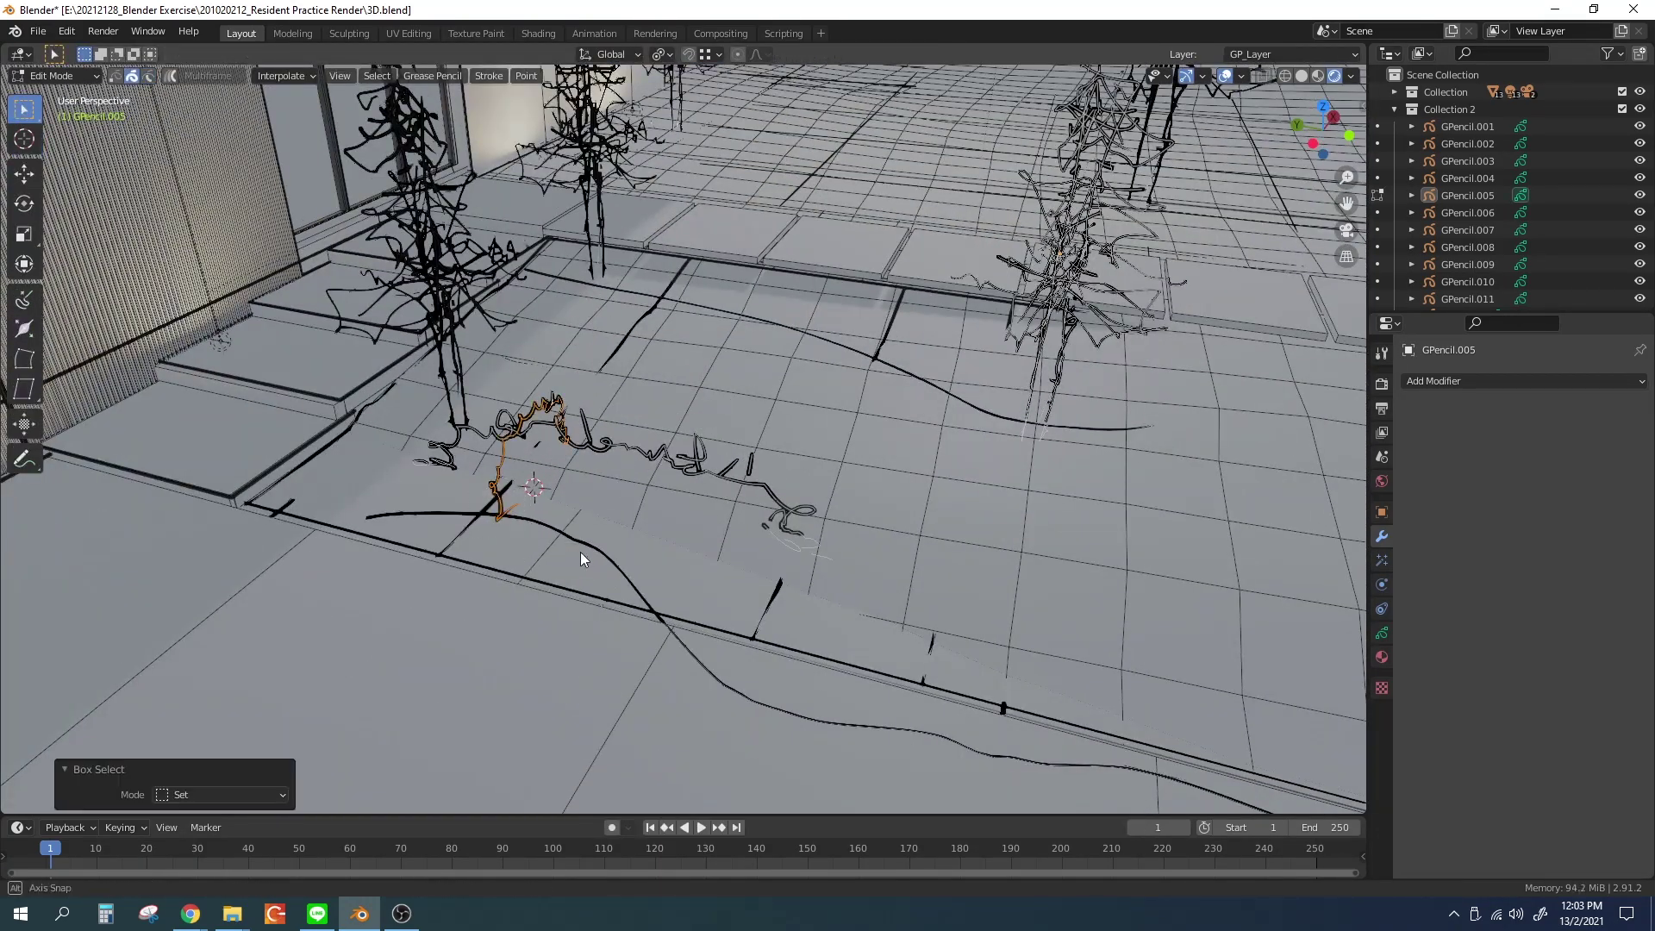
{"action": "middle_click_drag", "start_coordinate": [581, 553], "coordinate": [556, 566]}
{"action": "right_click", "coordinate": [688, 599]}
{"action": "mouse_move", "coordinate": [687, 599]}
{"action": "middle_mouse_down"}
{"action": "mouse_move", "coordinate": [681, 581]}
{"action": "mouse_move", "coordinate": [793, 665]}
{"action": "mouse_move", "coordinate": [773, 550]}
{"action": "mouse_move", "coordinate": [862, 521]}
{"action": "mouse_move", "coordinate": [853, 558]}
{"action": "middle_mouse_up"}
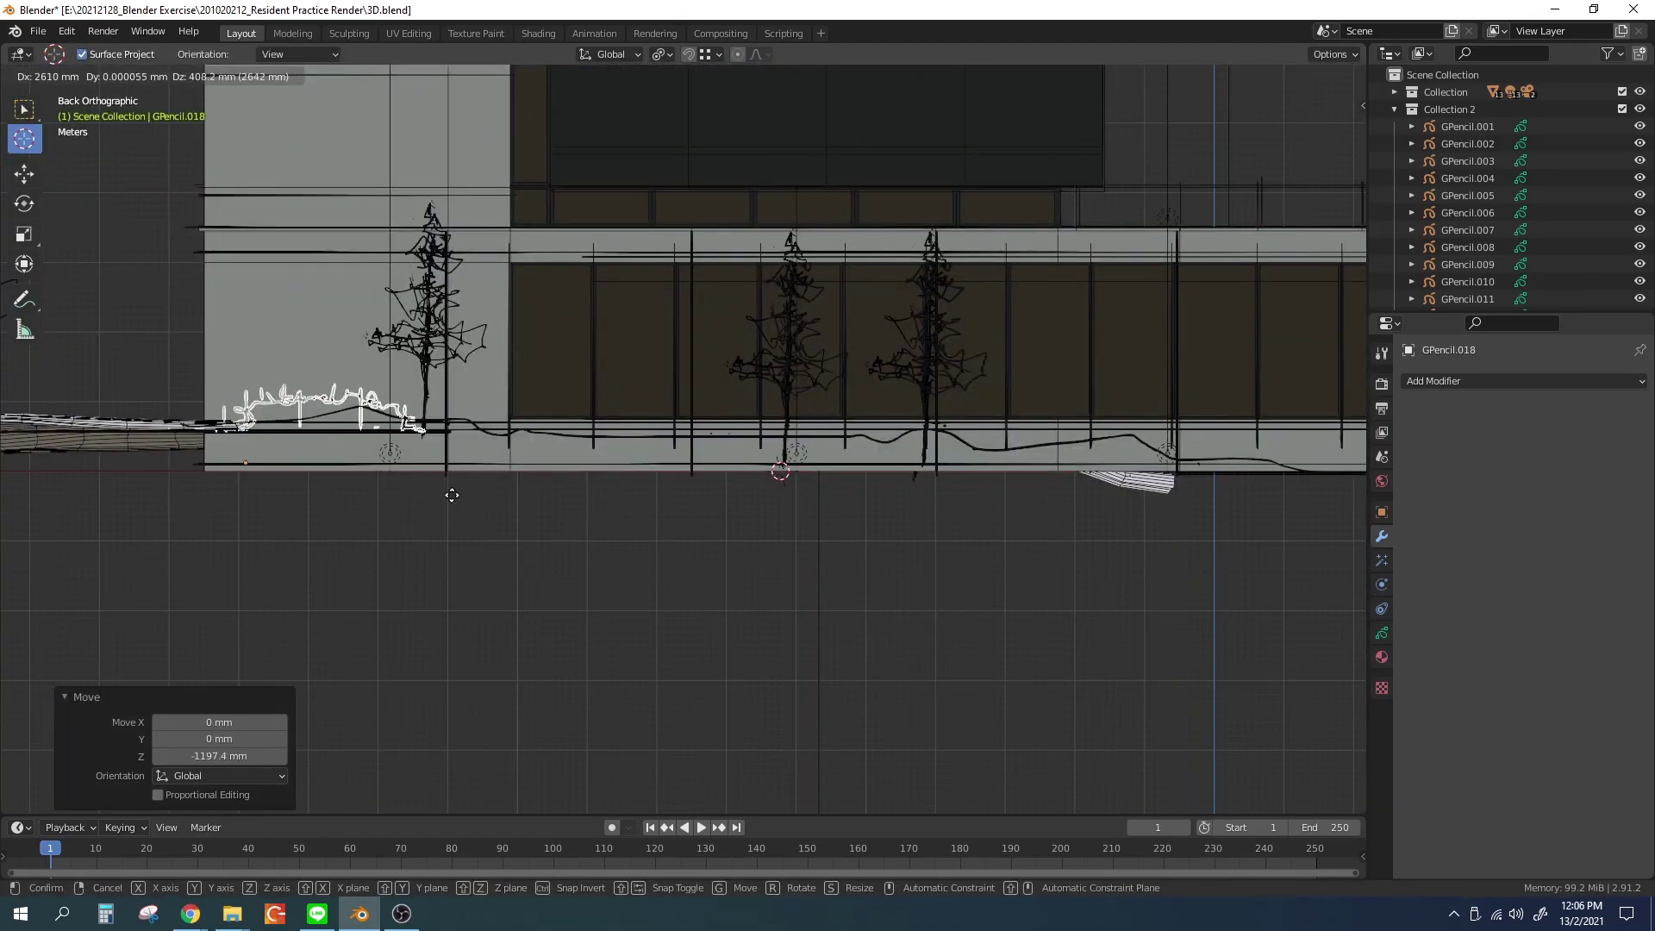
{"action": "scroll", "coordinate": [458, 519], "scroll_direction": "down", "scroll_amount": 2, "text": "ctrl"}
{"action": "left_click", "coordinate": [686, 544]}
{"action": "middle_click_drag", "start_coordinate": [633, 570], "coordinate": [498, 583], "text": "shift"}
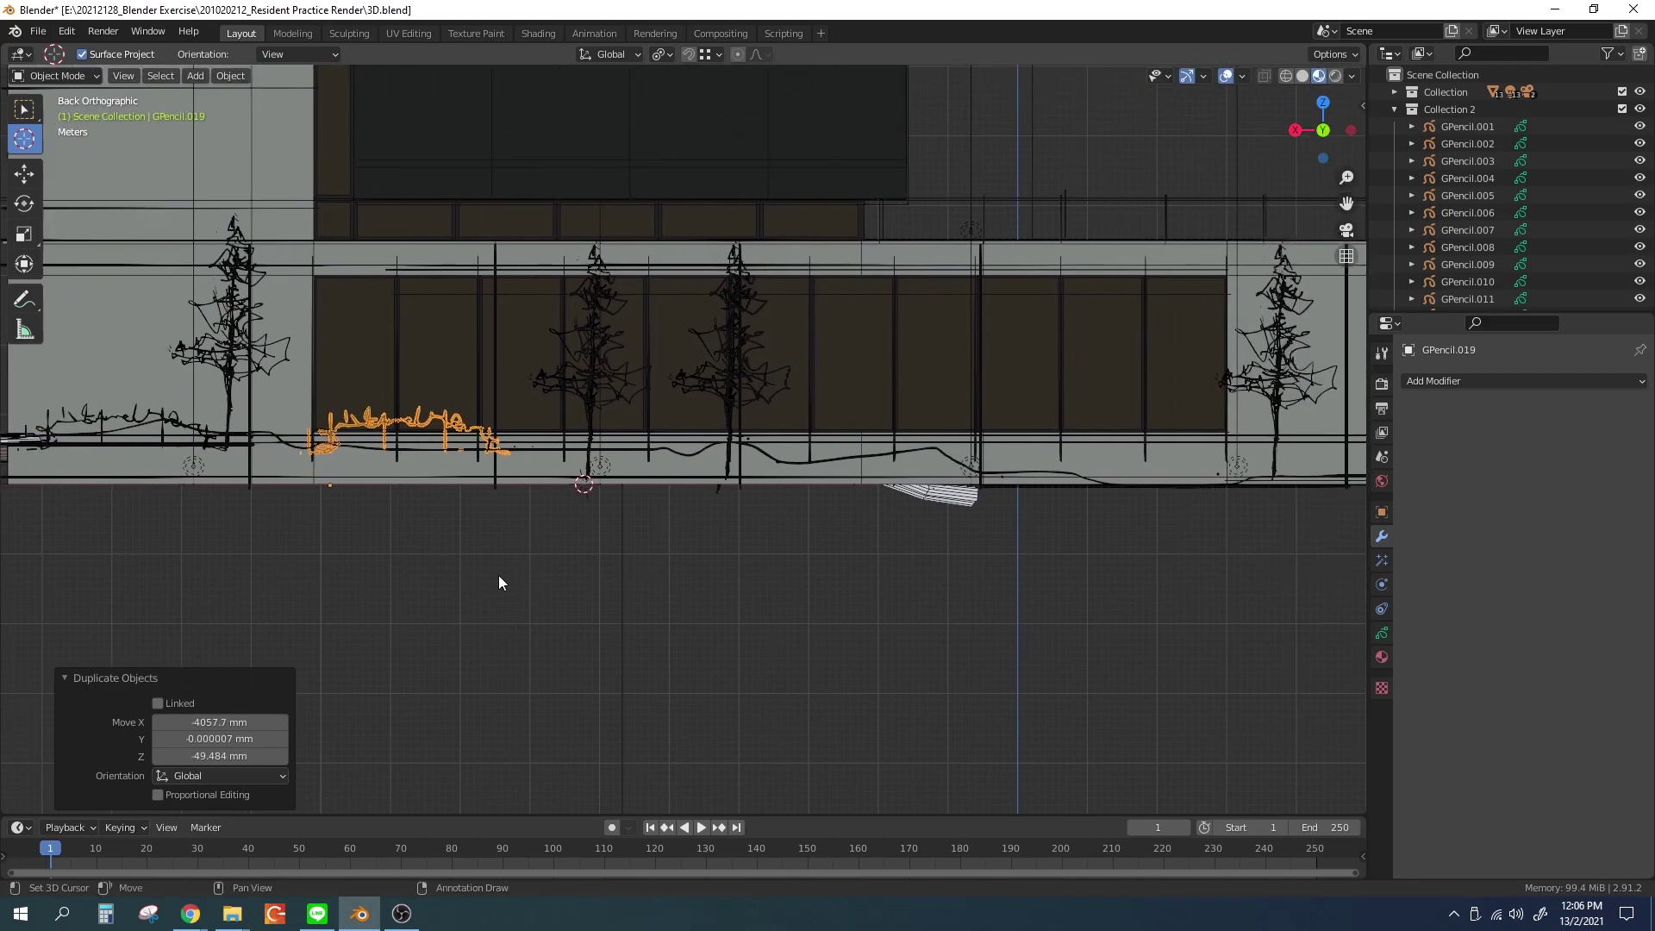
{"action": "key", "text": "x"}
{"action": "left_click", "coordinate": [889, 619]}
{"action": "mouse_move", "coordinate": [890, 619]}
{"action": "middle_mouse_down"}
{"action": "mouse_move", "coordinate": [923, 621]}
{"action": "mouse_move", "coordinate": [717, 615]}
{"action": "mouse_move", "coordinate": [671, 573]}
{"action": "middle_mouse_up"}
In plan view, move a bush copy along Y, then check the row from the front
{"action": "key", "text": "KP_7"}
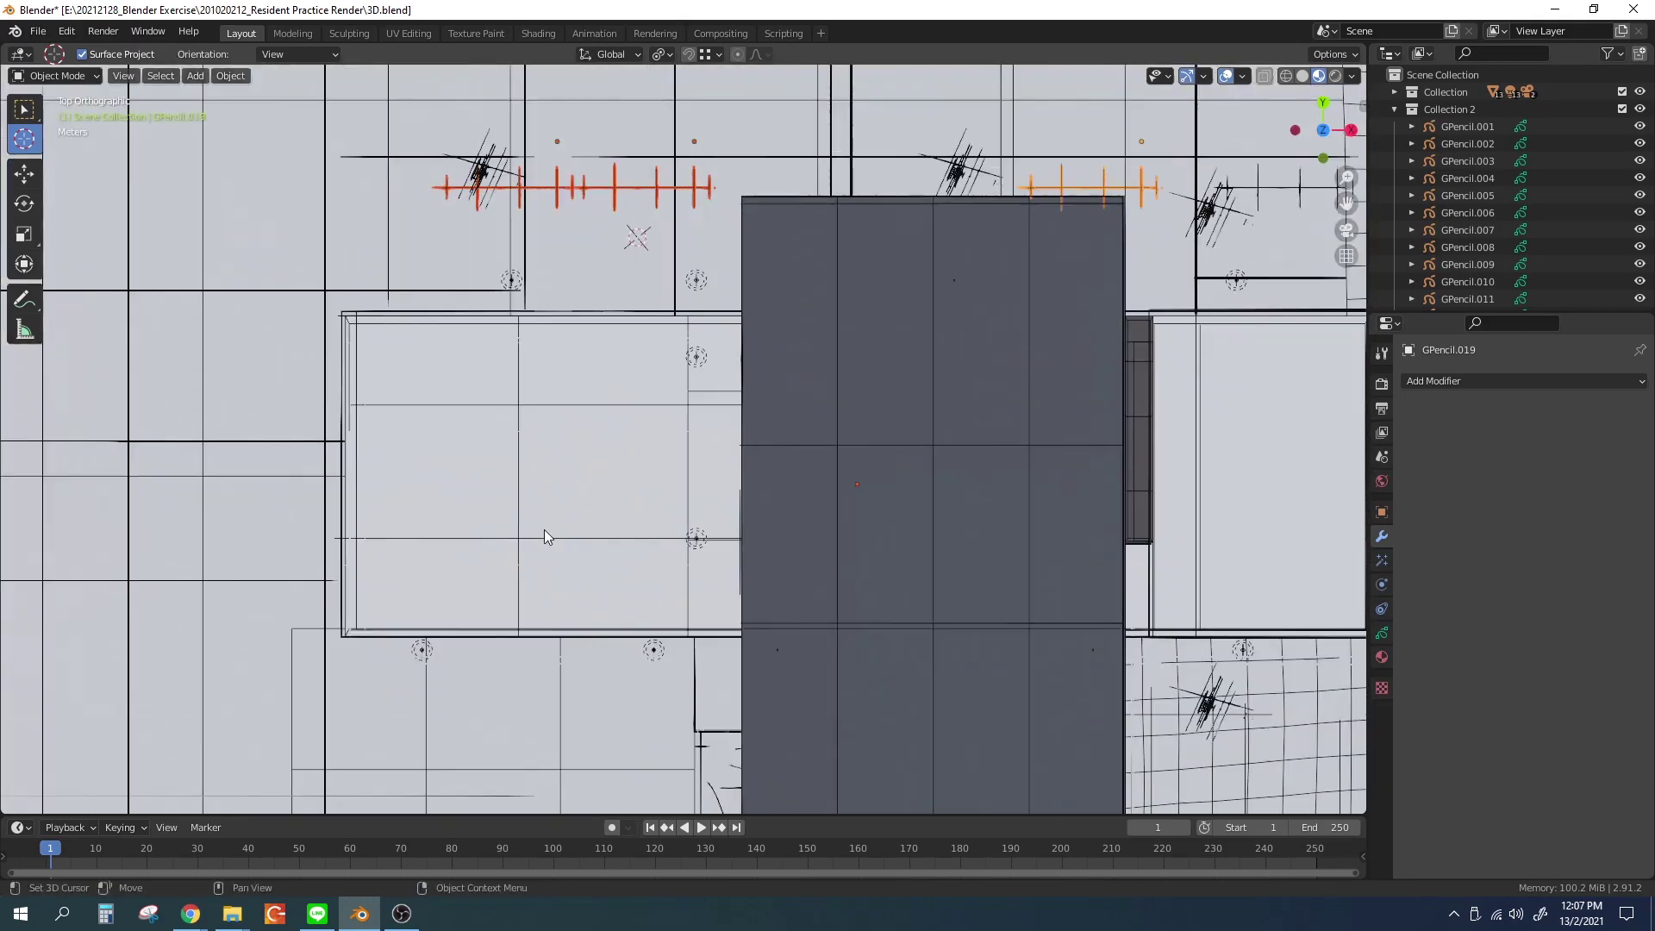
{"action": "key", "text": "g"}
{"action": "key", "text": "y"}
{"action": "left_click", "coordinate": [484, 457]}
{"action": "middle_click_drag", "start_coordinate": [483, 457], "coordinate": [520, 483]}
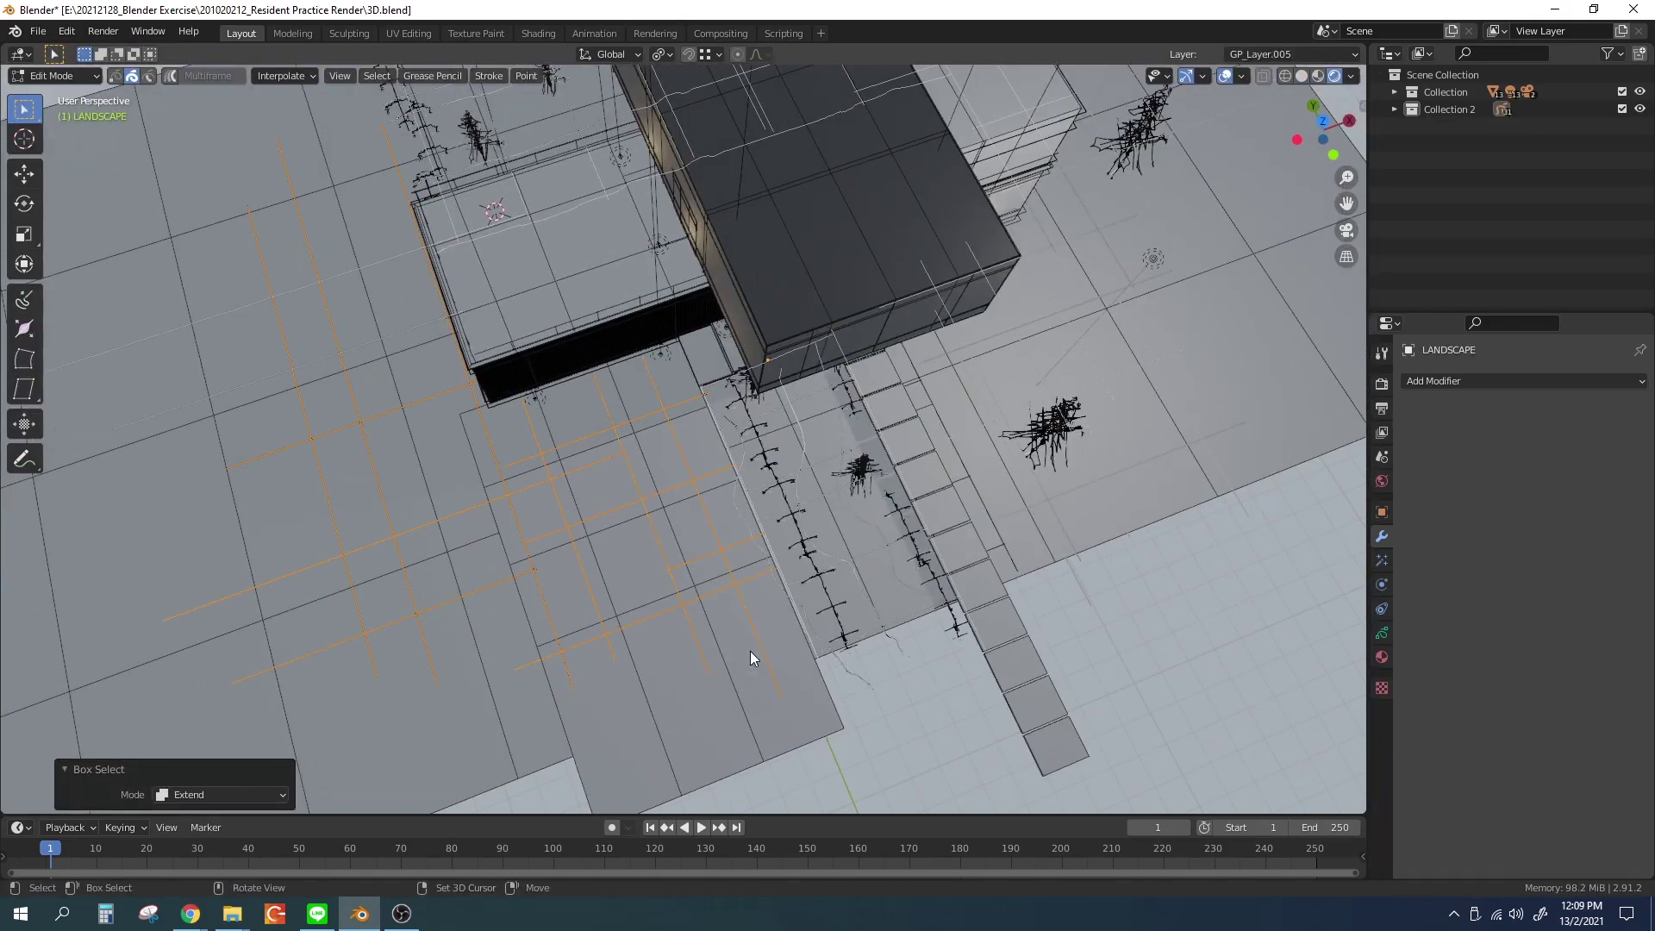
{"action": "mouse_move", "coordinate": [750, 658]}
{"action": "middle_mouse_down"}
{"action": "mouse_move", "coordinate": [636, 545]}
{"action": "mouse_move", "coordinate": [388, 431]}
{"action": "mouse_move", "coordinate": [635, 395]}
{"action": "mouse_move", "coordinate": [592, 474]}
{"action": "mouse_move", "coordinate": [1023, 312]}
{"action": "mouse_move", "coordinate": [975, 329]}
{"action": "mouse_move", "coordinate": [1157, 412]}
{"action": "mouse_move", "coordinate": [746, 457]}
{"action": "middle_mouse_up"}
{"action": "key", "text": "KP_1"}
{"action": "scroll", "coordinate": [602, 620], "scroll_direction": "up", "scroll_amount": 5}
{"action": "key", "text": "Tab"}
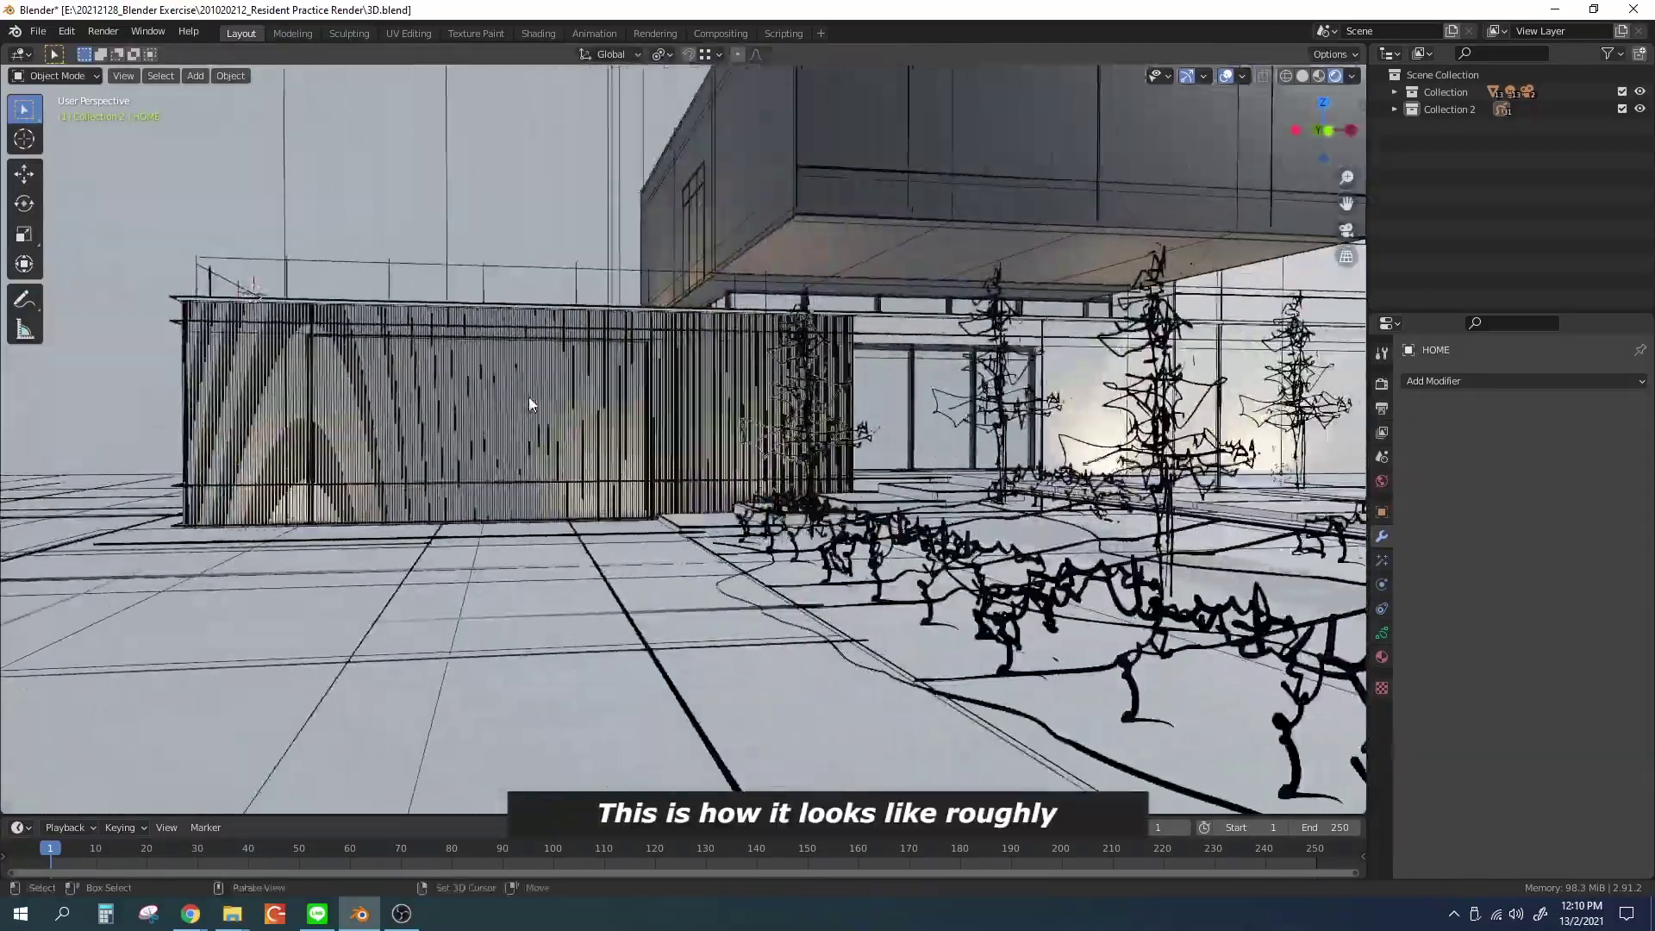
Zoom in on the entrance in top view and add a new Grease Pencil object
{"action": "mouse_move", "coordinate": [529, 405]}
{"action": "middle_mouse_down"}
{"action": "mouse_move", "coordinate": [935, 450]}
{"action": "mouse_move", "coordinate": [938, 433]}
{"action": "mouse_move", "coordinate": [859, 405]}
{"action": "middle_mouse_up"}
{"action": "scroll", "coordinate": [857, 398], "scroll_direction": "up", "scroll_amount": 4}
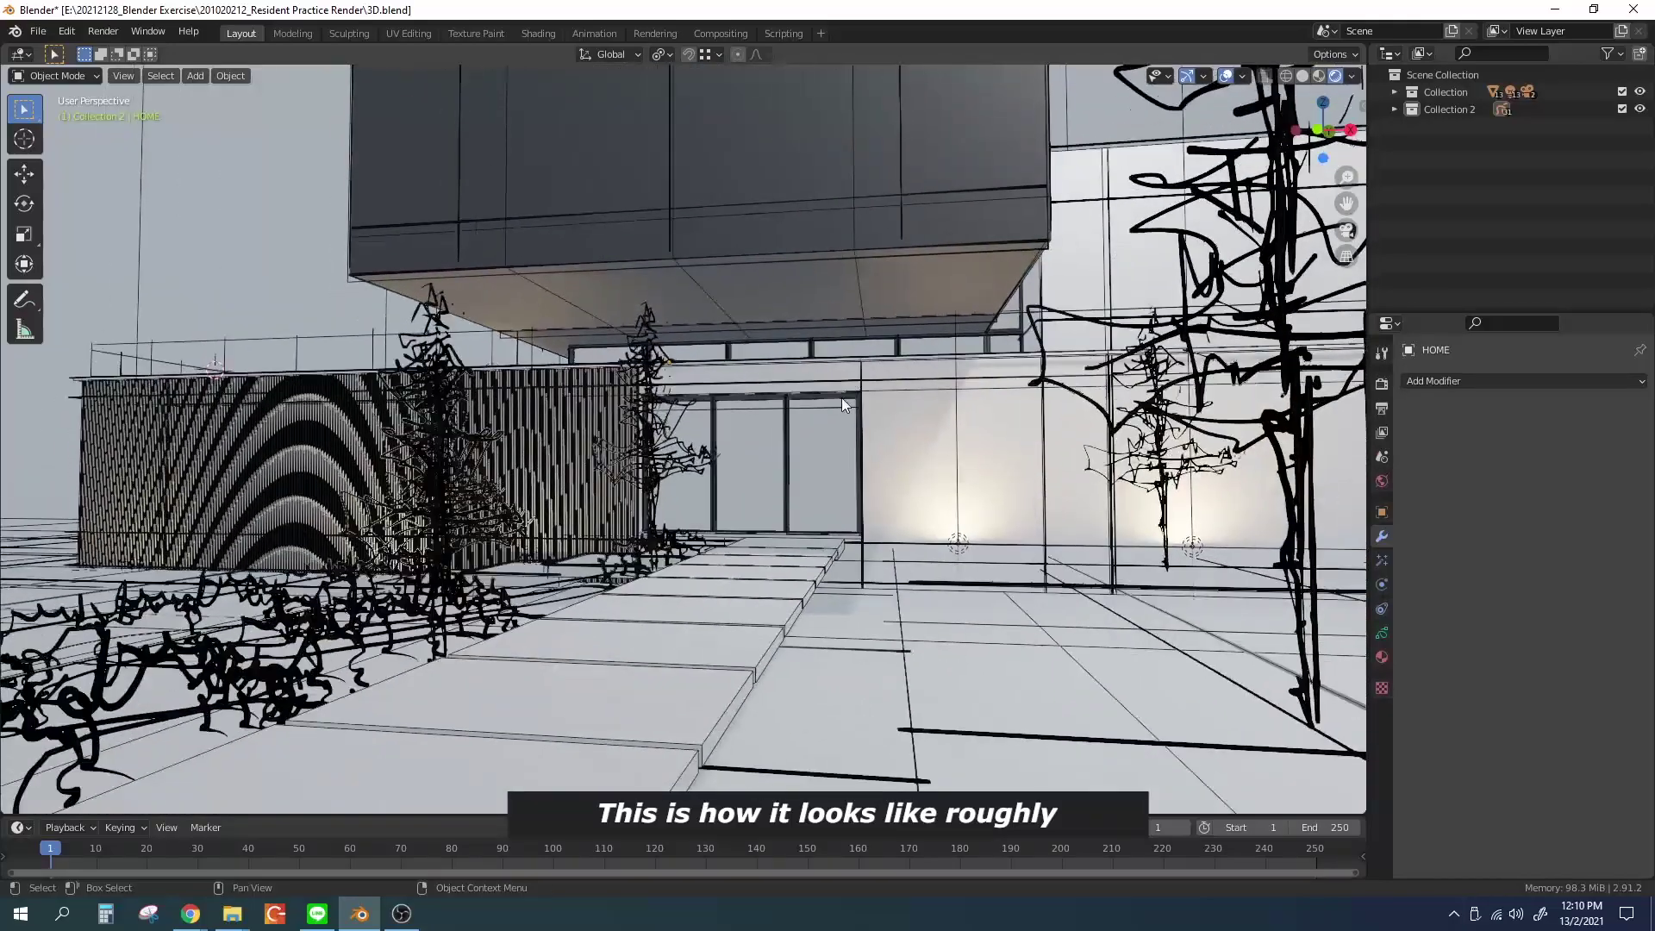
{"action": "scroll", "coordinate": [845, 431], "scroll_direction": "up", "scroll_amount": 3}
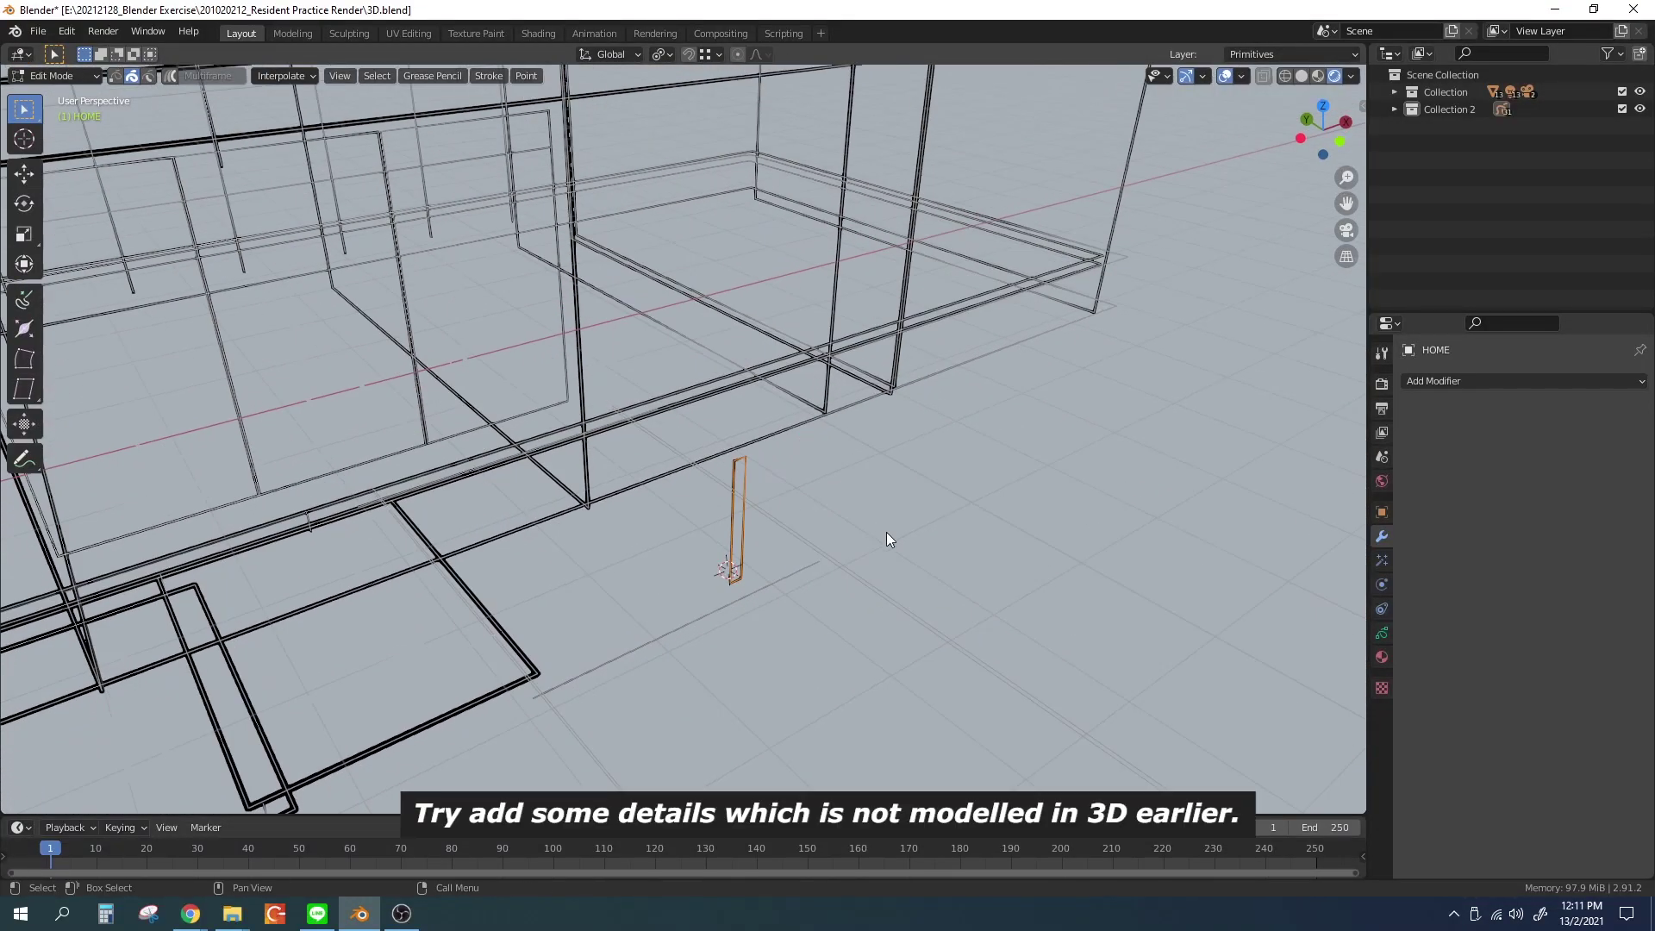
{"action": "key", "text": "KP_7"}
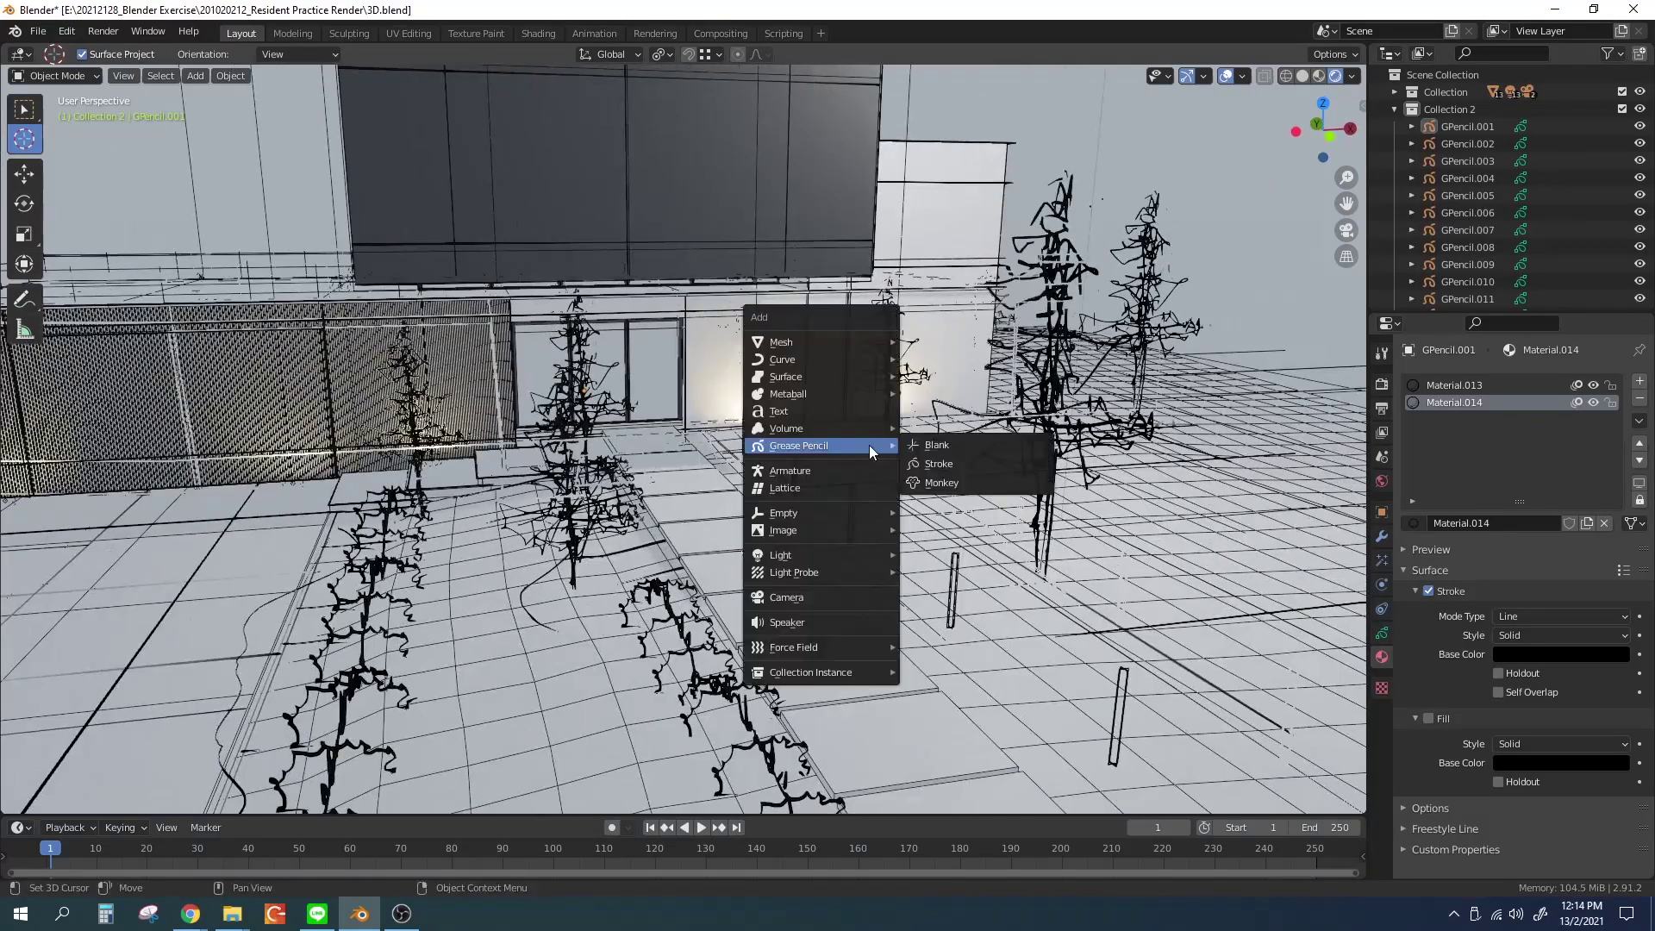
{"action": "left_click", "coordinate": [938, 445]}
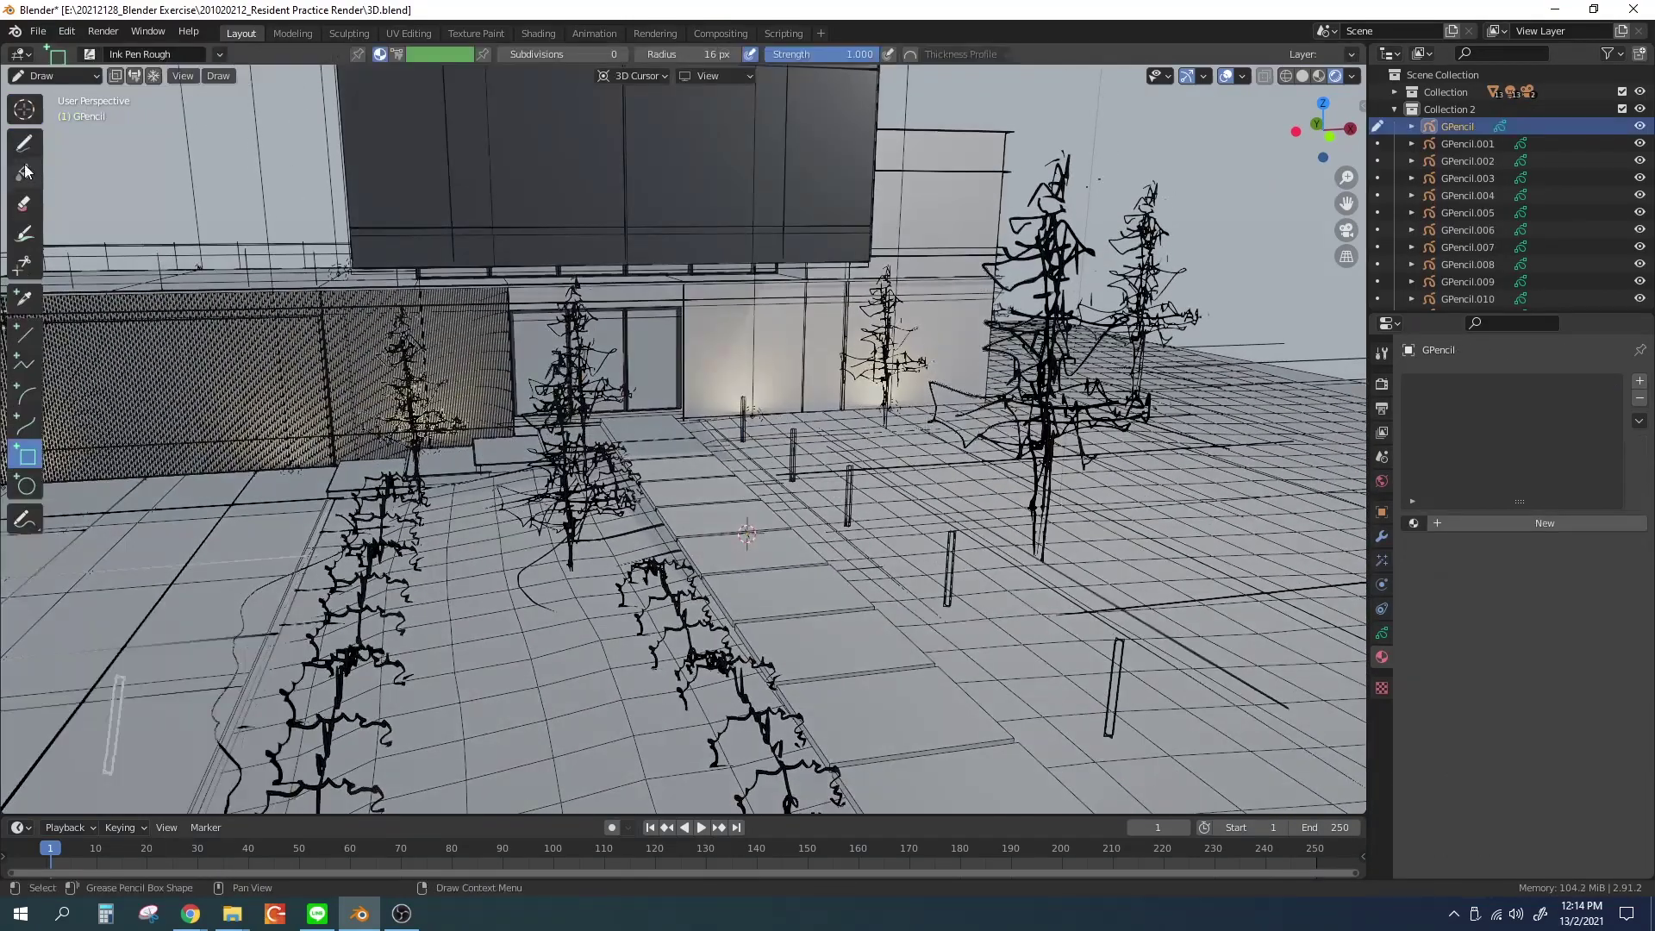
Lift the sketched human figure onto the pavement before the entrance and confirm its height
{"action": "key", "text": "KP_1"}
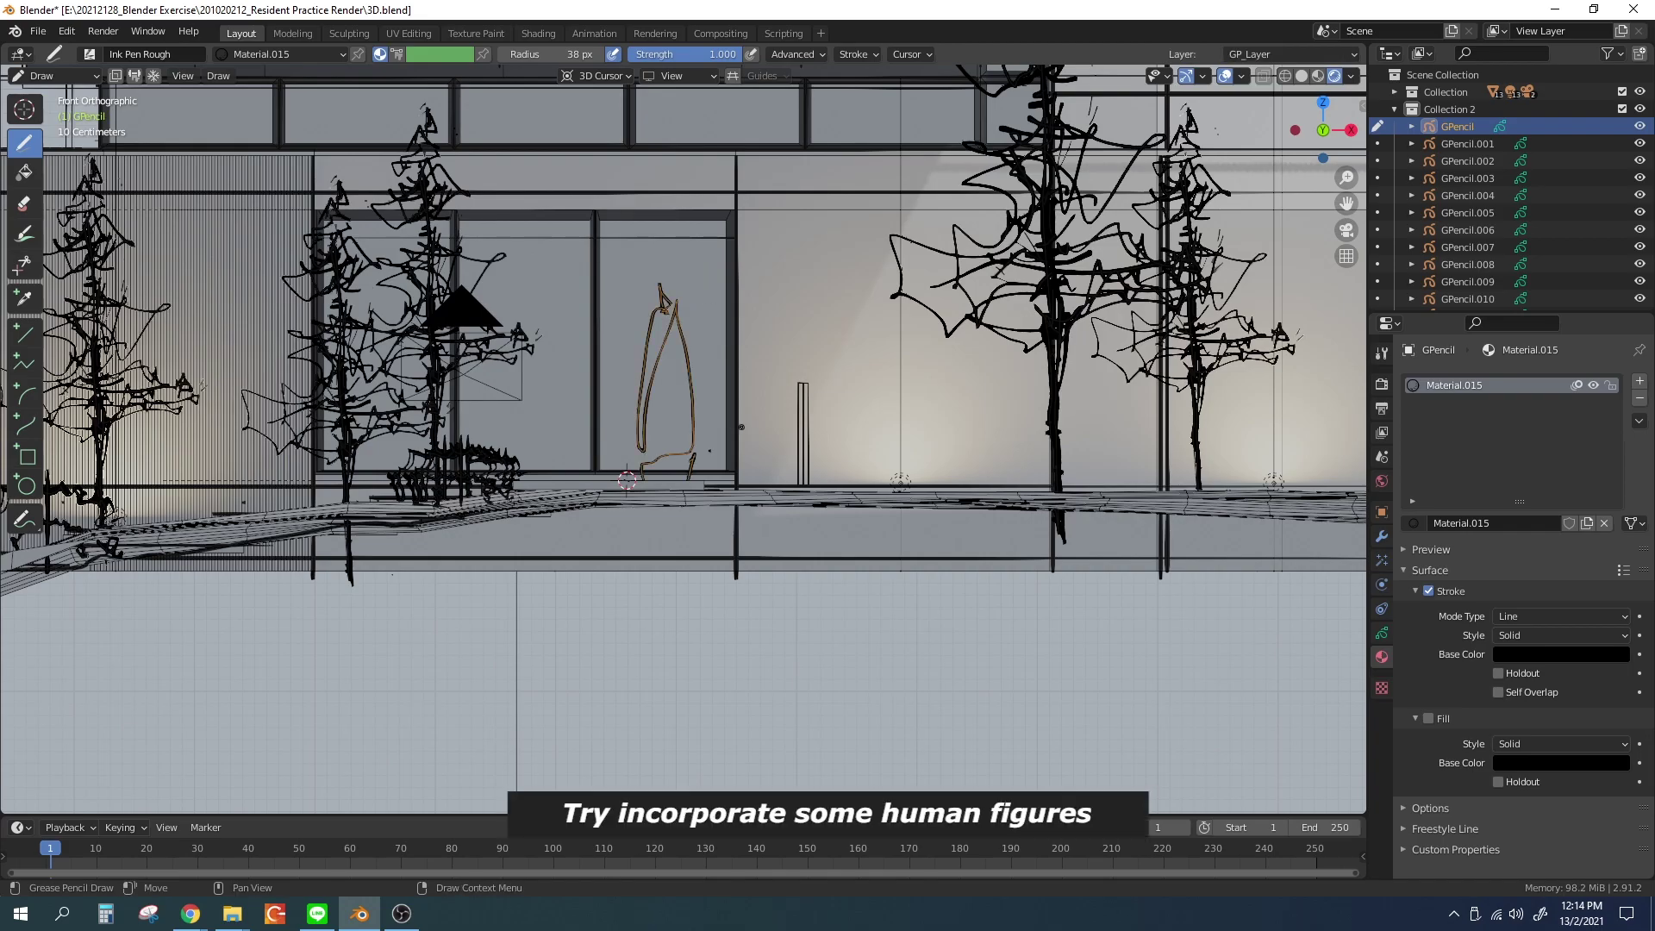
{"action": "key", "text": "ctrl+Tab"}
{"action": "middle_click_drag", "start_coordinate": [627, 480], "coordinate": [1284, 428]}
{"action": "key", "text": "KP_1"}
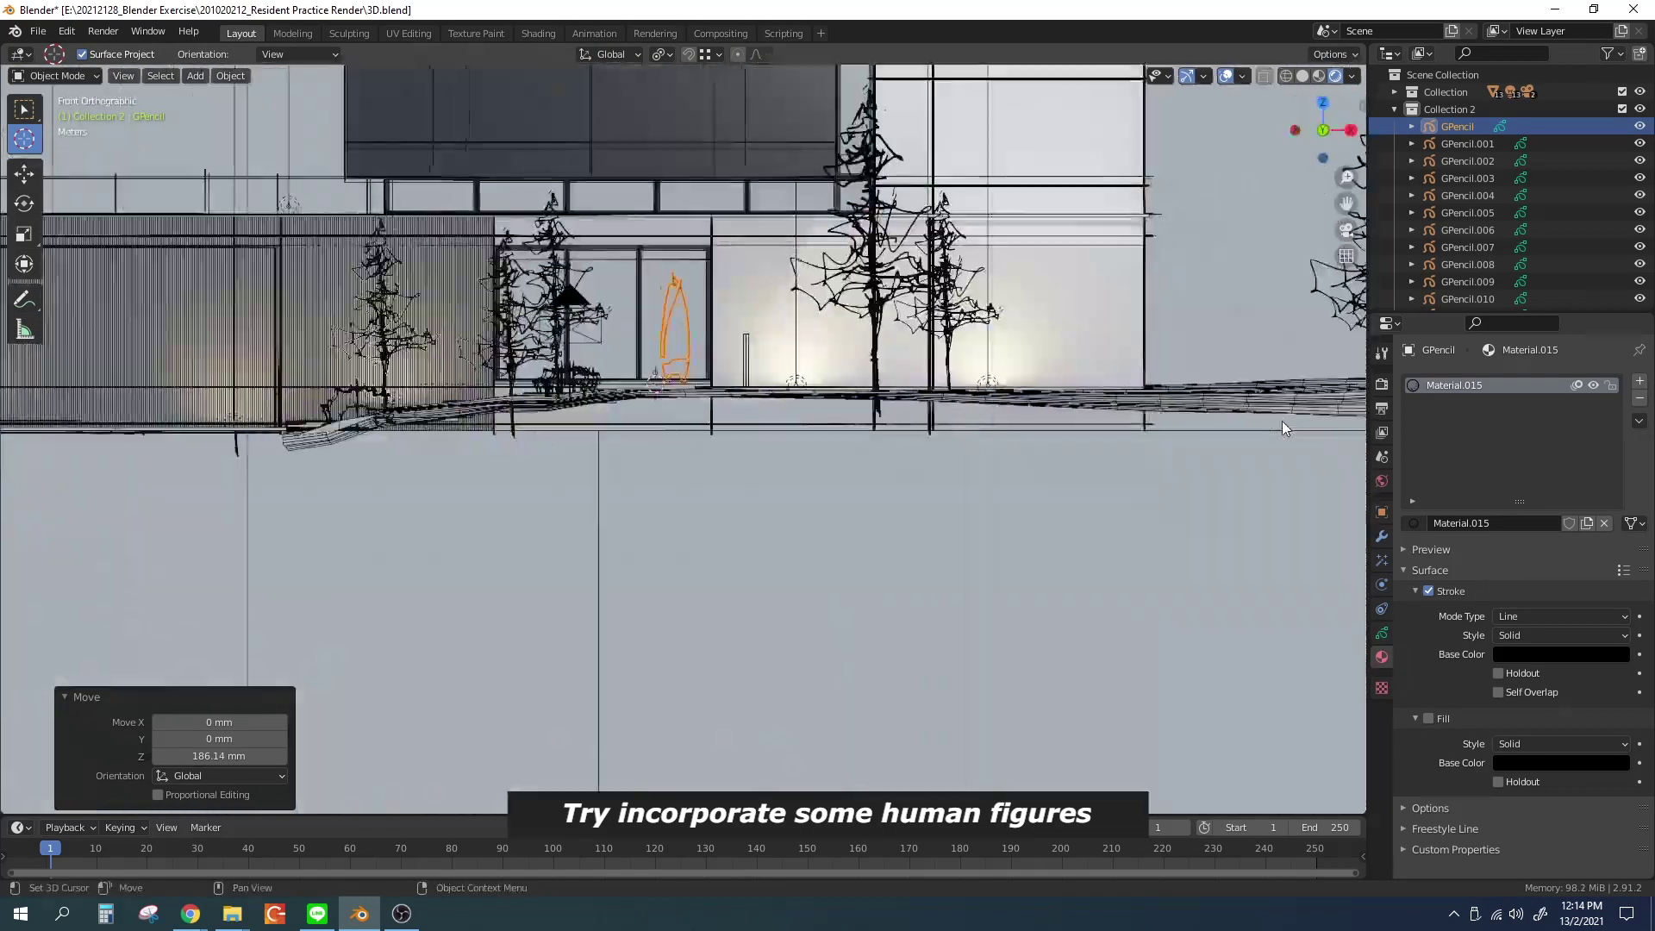
{"action": "scroll", "coordinate": [697, 371], "scroll_direction": "up", "scroll_amount": 3}
{"action": "left_click", "coordinate": [702, 360]}
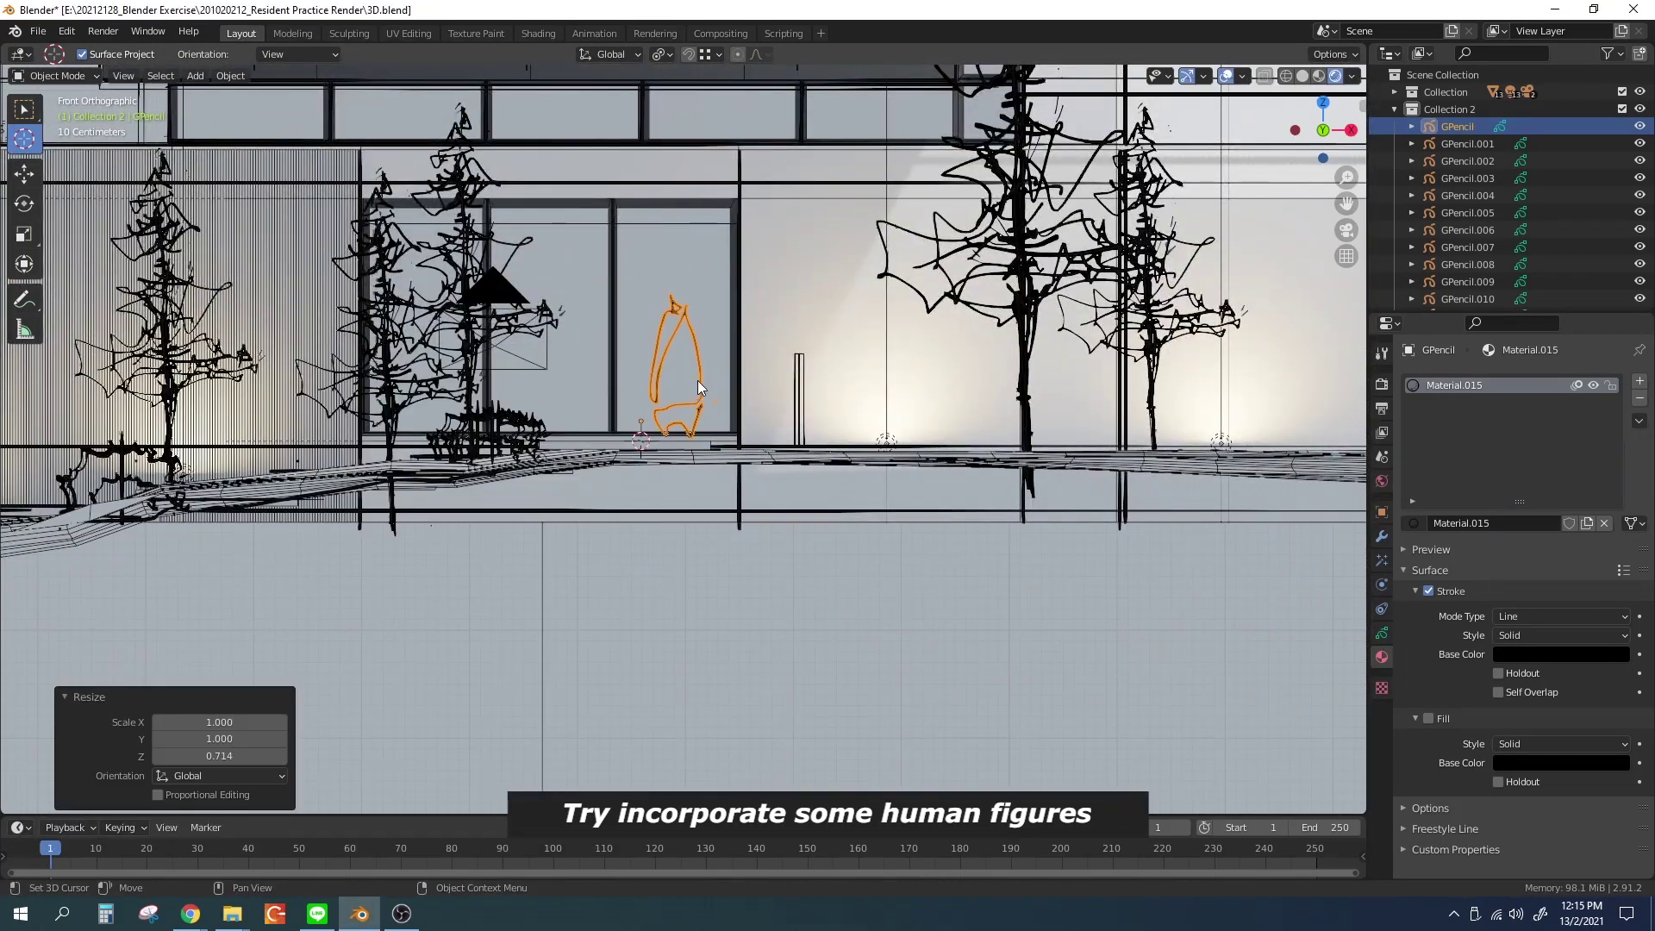
{"action": "scroll", "coordinate": [697, 380], "scroll_direction": "down", "scroll_amount": 1}
{"action": "scroll", "coordinate": [706, 401], "scroll_direction": "down", "scroll_amount": 2}
{"action": "scroll", "coordinate": [741, 387], "scroll_direction": "down", "scroll_amount": 2}
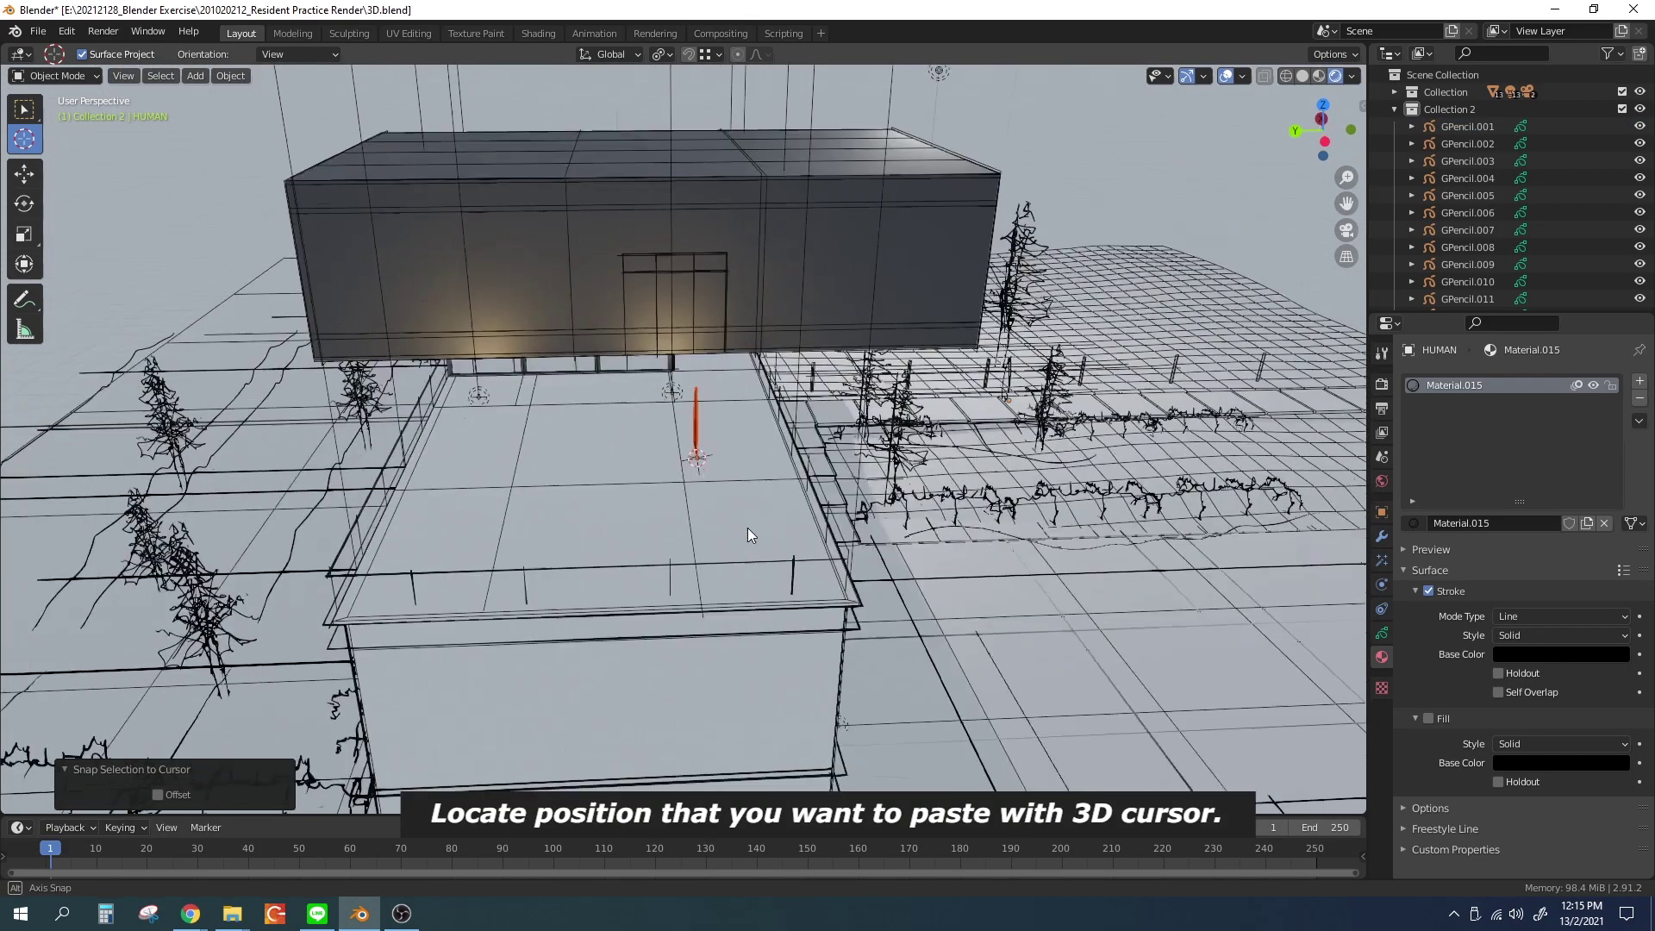
Paste a first copy of the human figure into the scene near the building
{"action": "mouse_move", "coordinate": [751, 536]}
{"action": "middle_mouse_down"}
{"action": "mouse_move", "coordinate": [806, 573]}
{"action": "mouse_move", "coordinate": [748, 535]}
{"action": "mouse_move", "coordinate": [688, 541]}
{"action": "middle_mouse_up"}
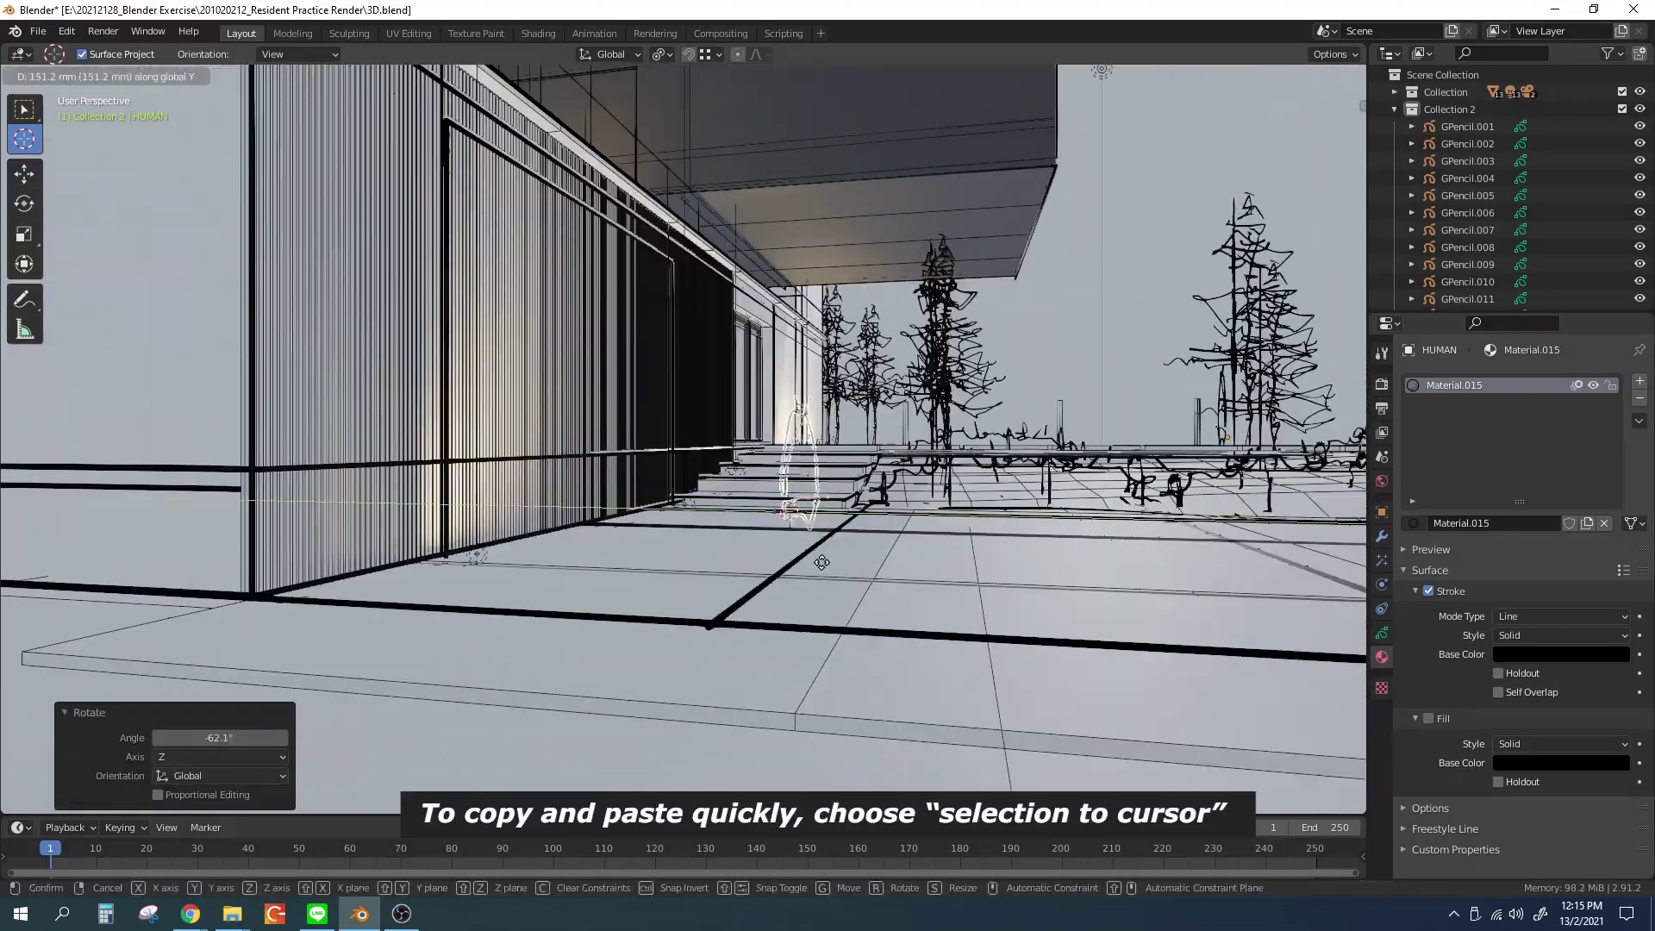
{"action": "key", "text": "ctrl+v"}
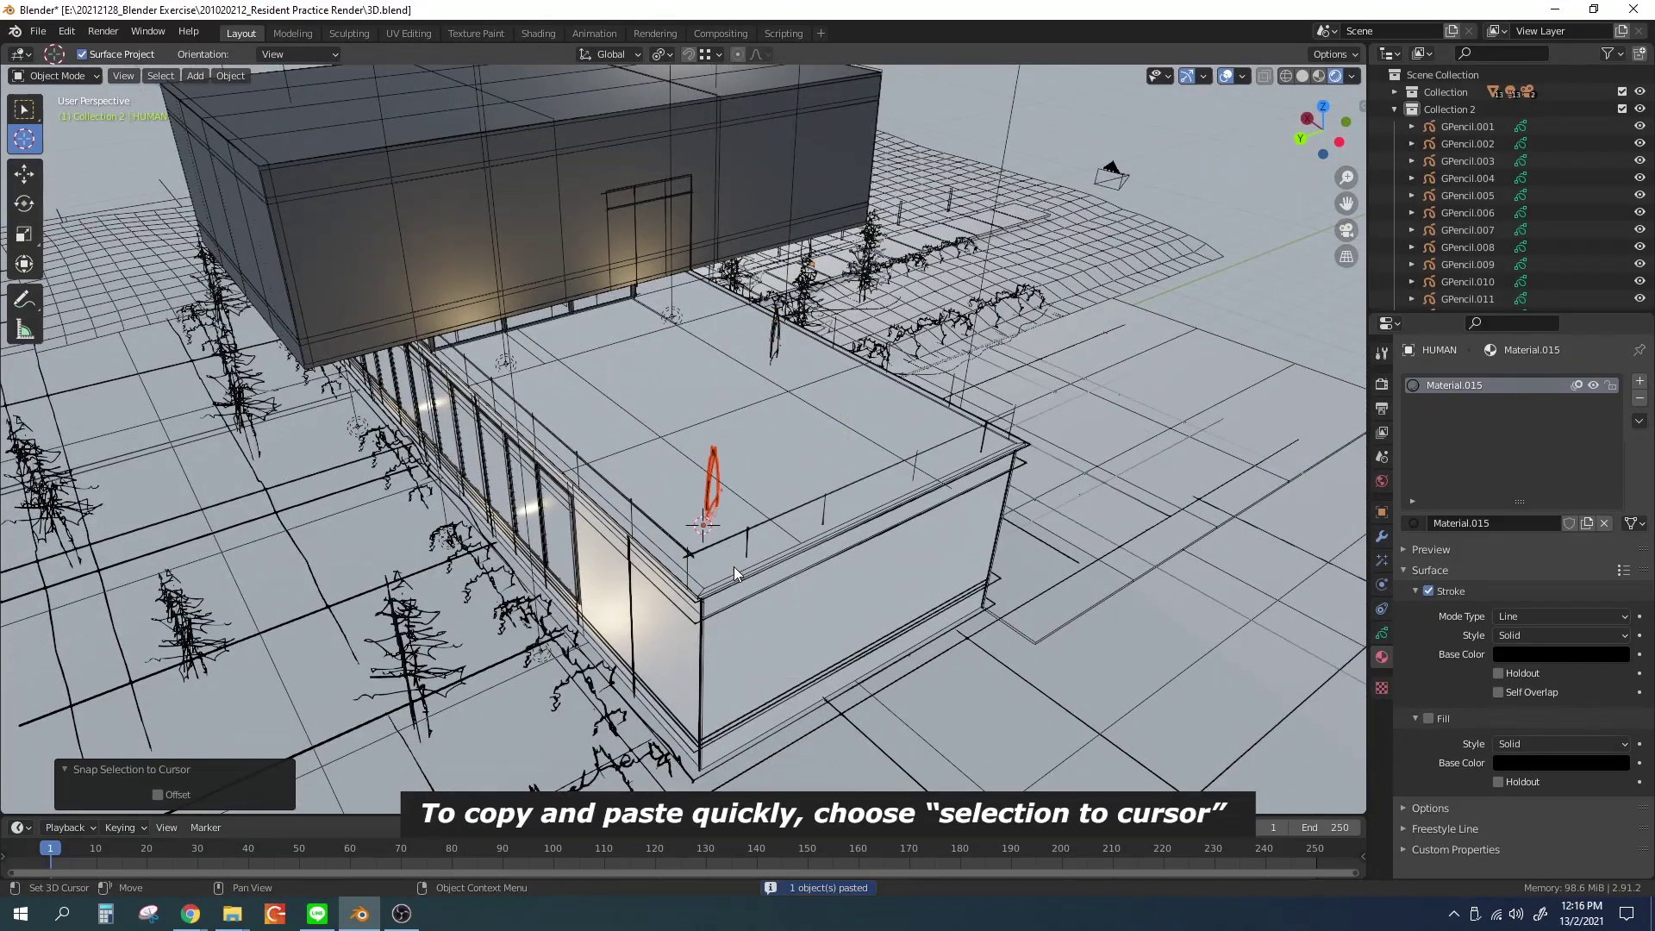
{"action": "scroll", "coordinate": [734, 573], "scroll_direction": "up", "scroll_amount": 1}
{"action": "key", "text": "z"}
{"action": "mouse_move", "coordinate": [800, 512]}
{"action": "middle_mouse_down"}
{"action": "mouse_move", "coordinate": [753, 483]}
{"action": "mouse_move", "coordinate": [572, 509]}
{"action": "mouse_move", "coordinate": [731, 531]}
{"action": "mouse_move", "coordinate": [747, 661]}
{"action": "middle_mouse_up"}
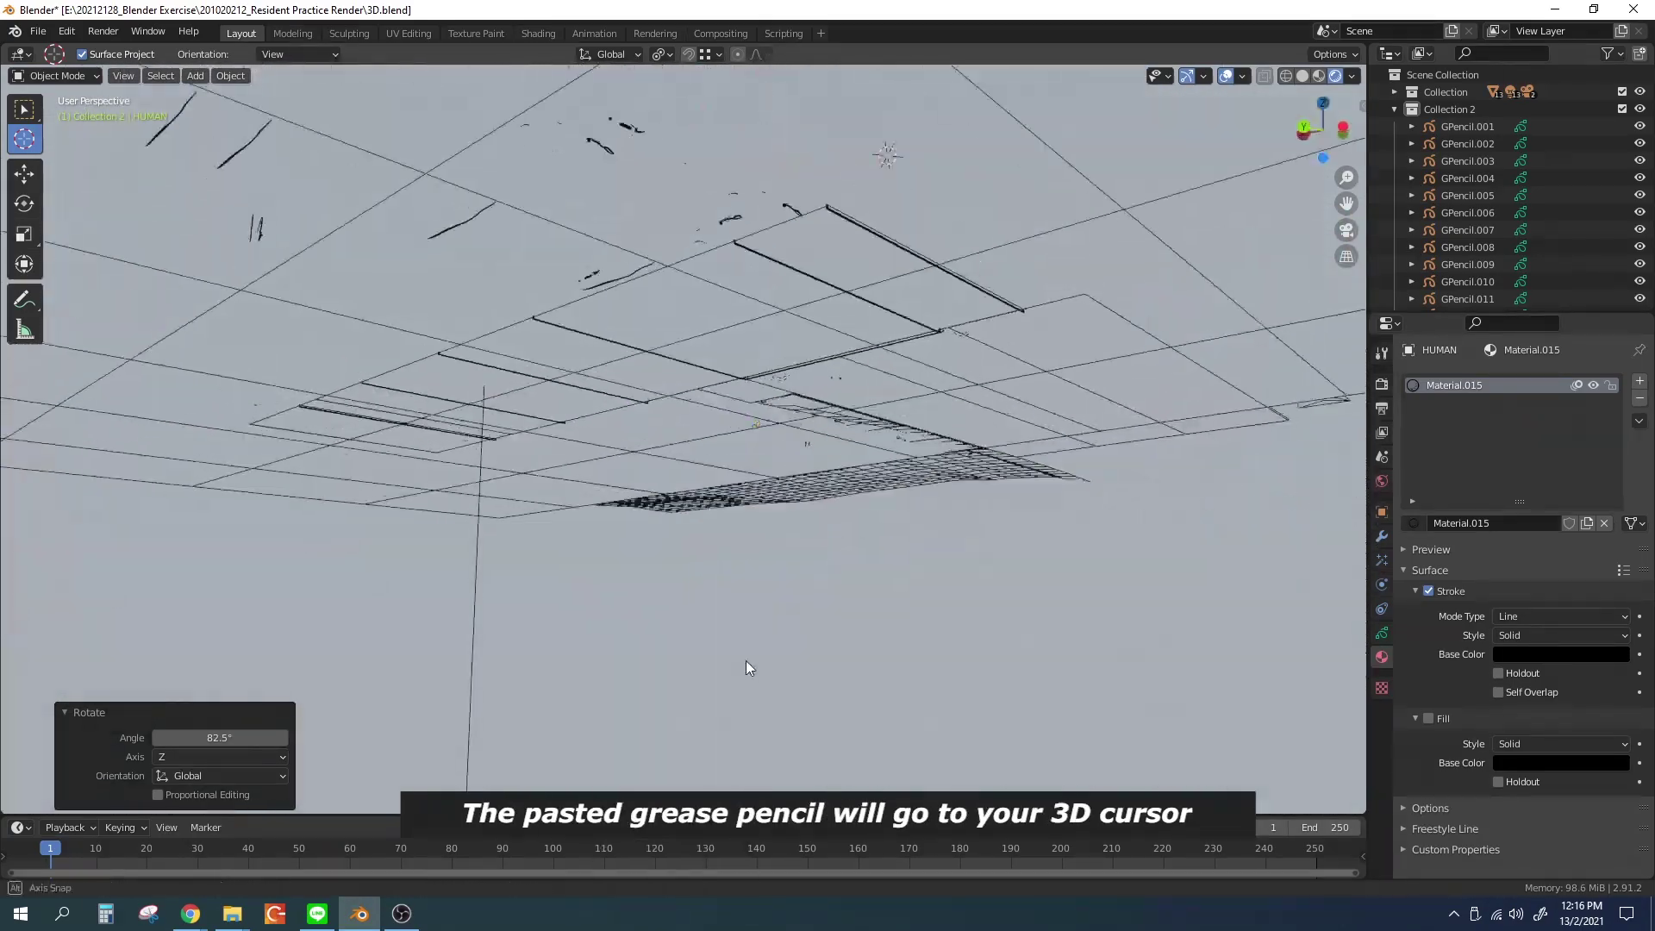
Paste a second human figure at a marked spot on the walkway paving and reposition it
{"action": "right_click", "coordinate": [703, 528], "text": "shift"}
{"action": "key", "text": "ctrl+v"}
{"action": "key", "text": "shift+s"}
{"action": "key", "text": "g"}
{"action": "key", "text": "z"}
{"action": "left_click", "coordinate": [768, 555]}
{"action": "key", "text": "KP_1"}
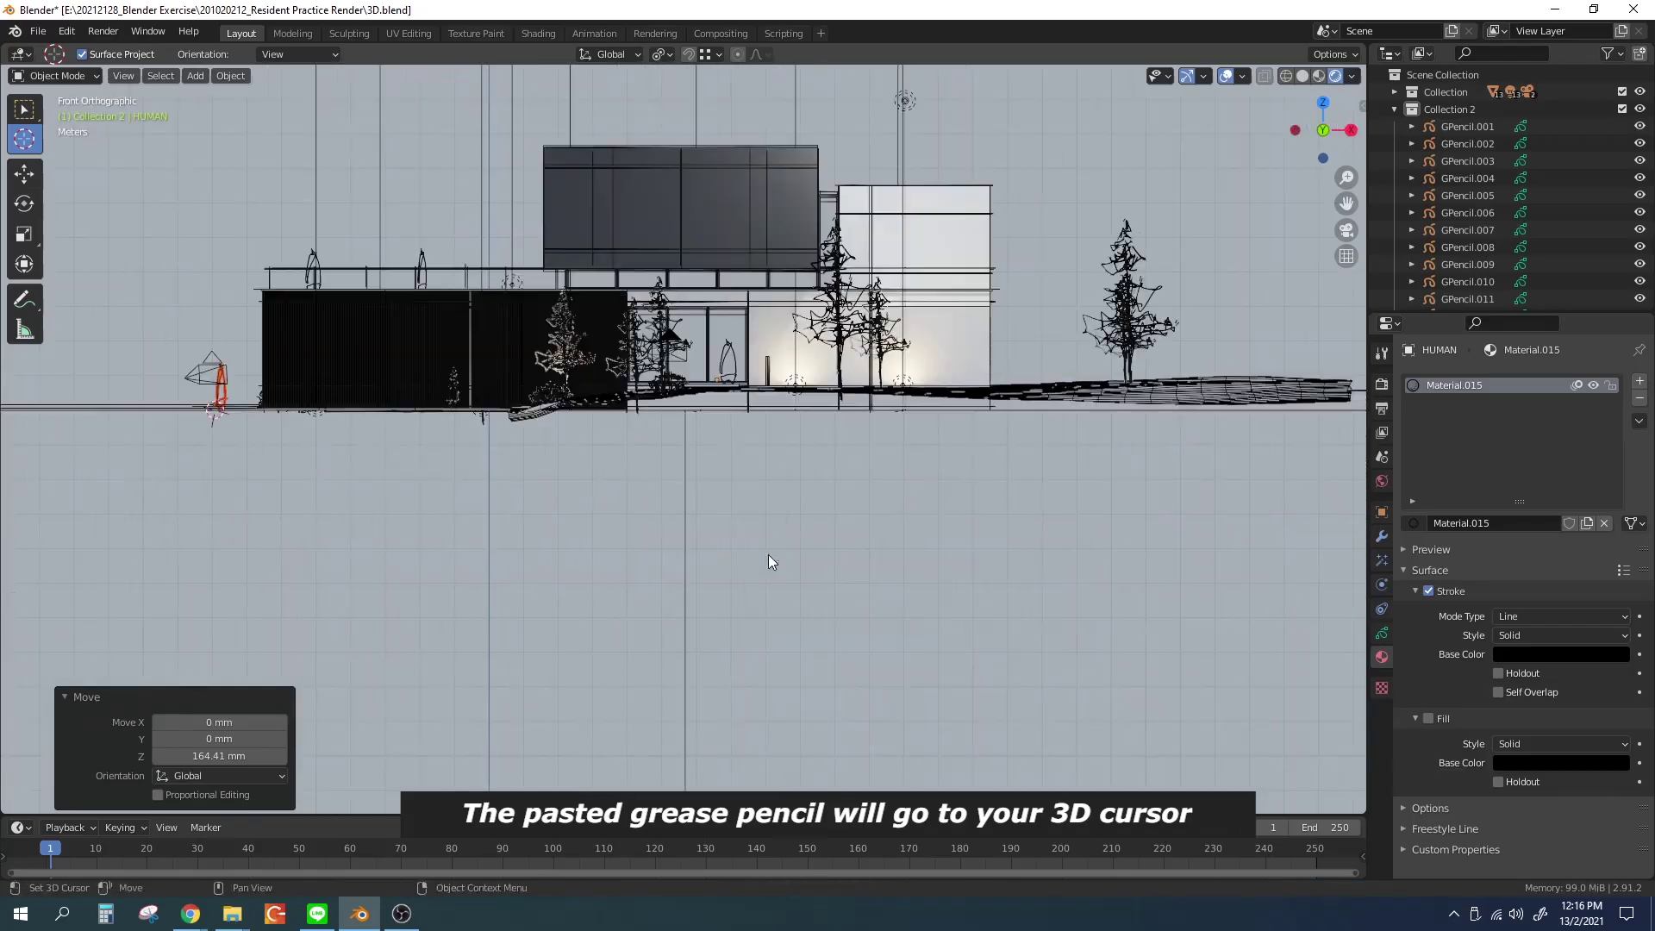
Paste another figure copy at the marked spot and shift it along Z
{"action": "mouse_move", "coordinate": [807, 489]}
{"action": "middle_mouse_down"}
{"action": "mouse_move", "coordinate": [733, 534]}
{"action": "mouse_move", "coordinate": [953, 617]}
{"action": "mouse_move", "coordinate": [562, 462]}
{"action": "mouse_move", "coordinate": [681, 555]}
{"action": "middle_mouse_up"}
{"action": "key", "text": "ctrl+v"}
{"action": "key", "text": "shift+s"}
{"action": "key", "text": "KP_1"}
{"action": "scroll", "coordinate": [681, 554], "scroll_direction": "up", "scroll_amount": 5}
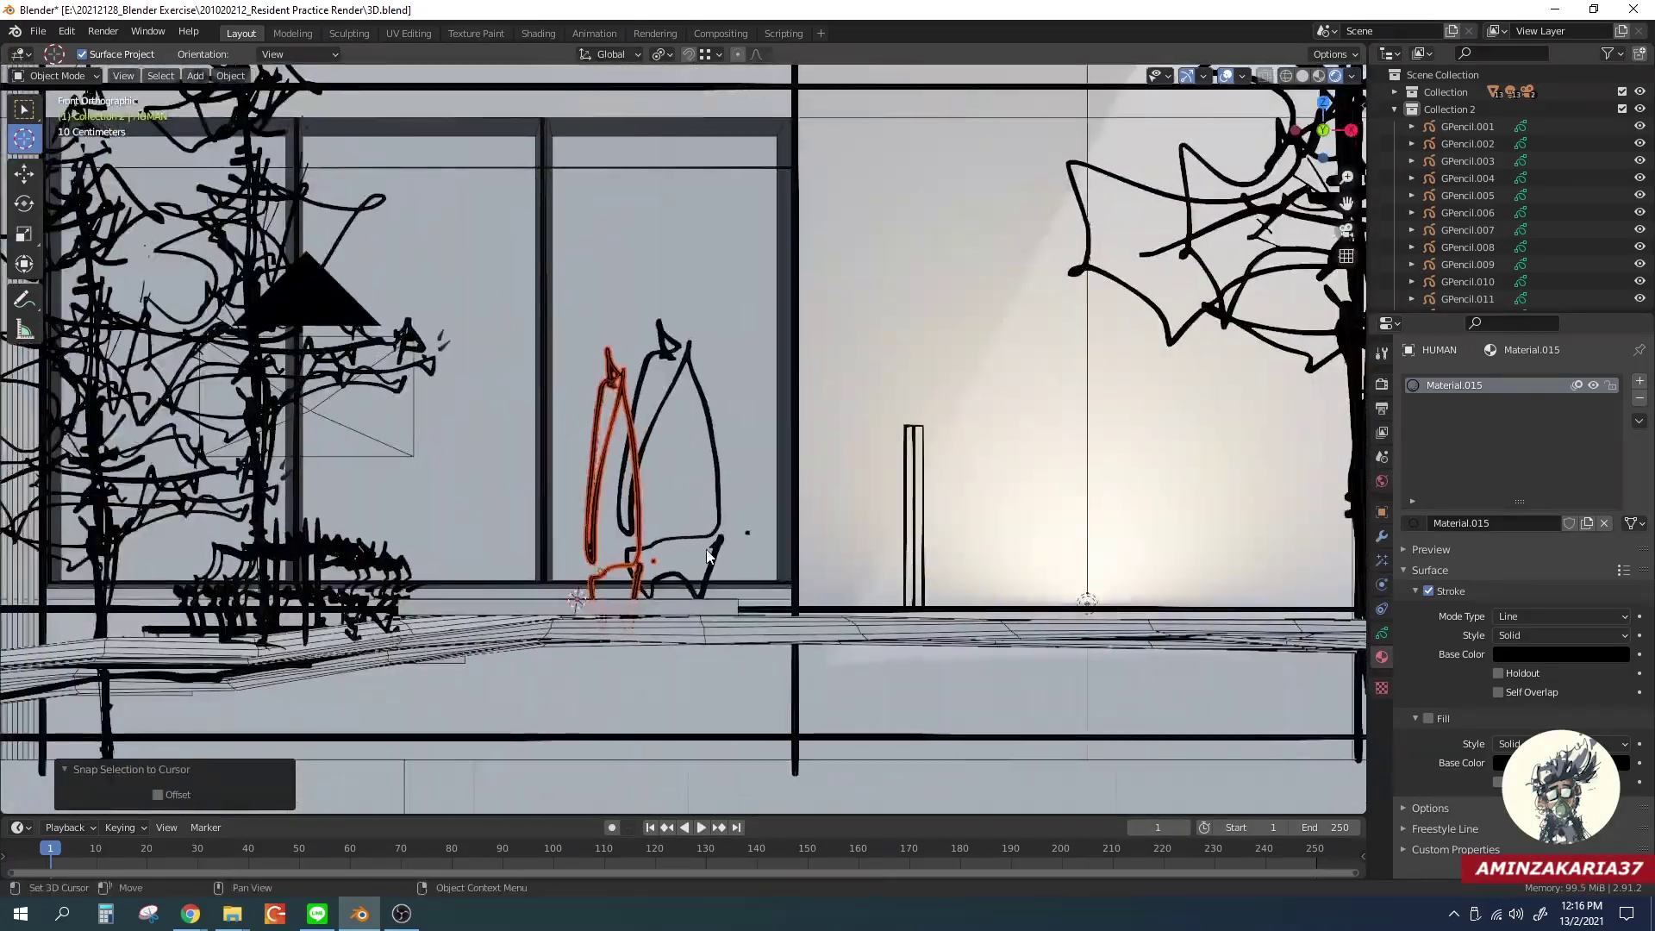
{"action": "key", "text": "g"}
{"action": "key", "text": "z"}
{"action": "left_click", "coordinate": [690, 306]}
Check the placed human figures from the side view and in perspective
{"action": "scroll", "coordinate": [690, 306], "scroll_direction": "down", "scroll_amount": 4}
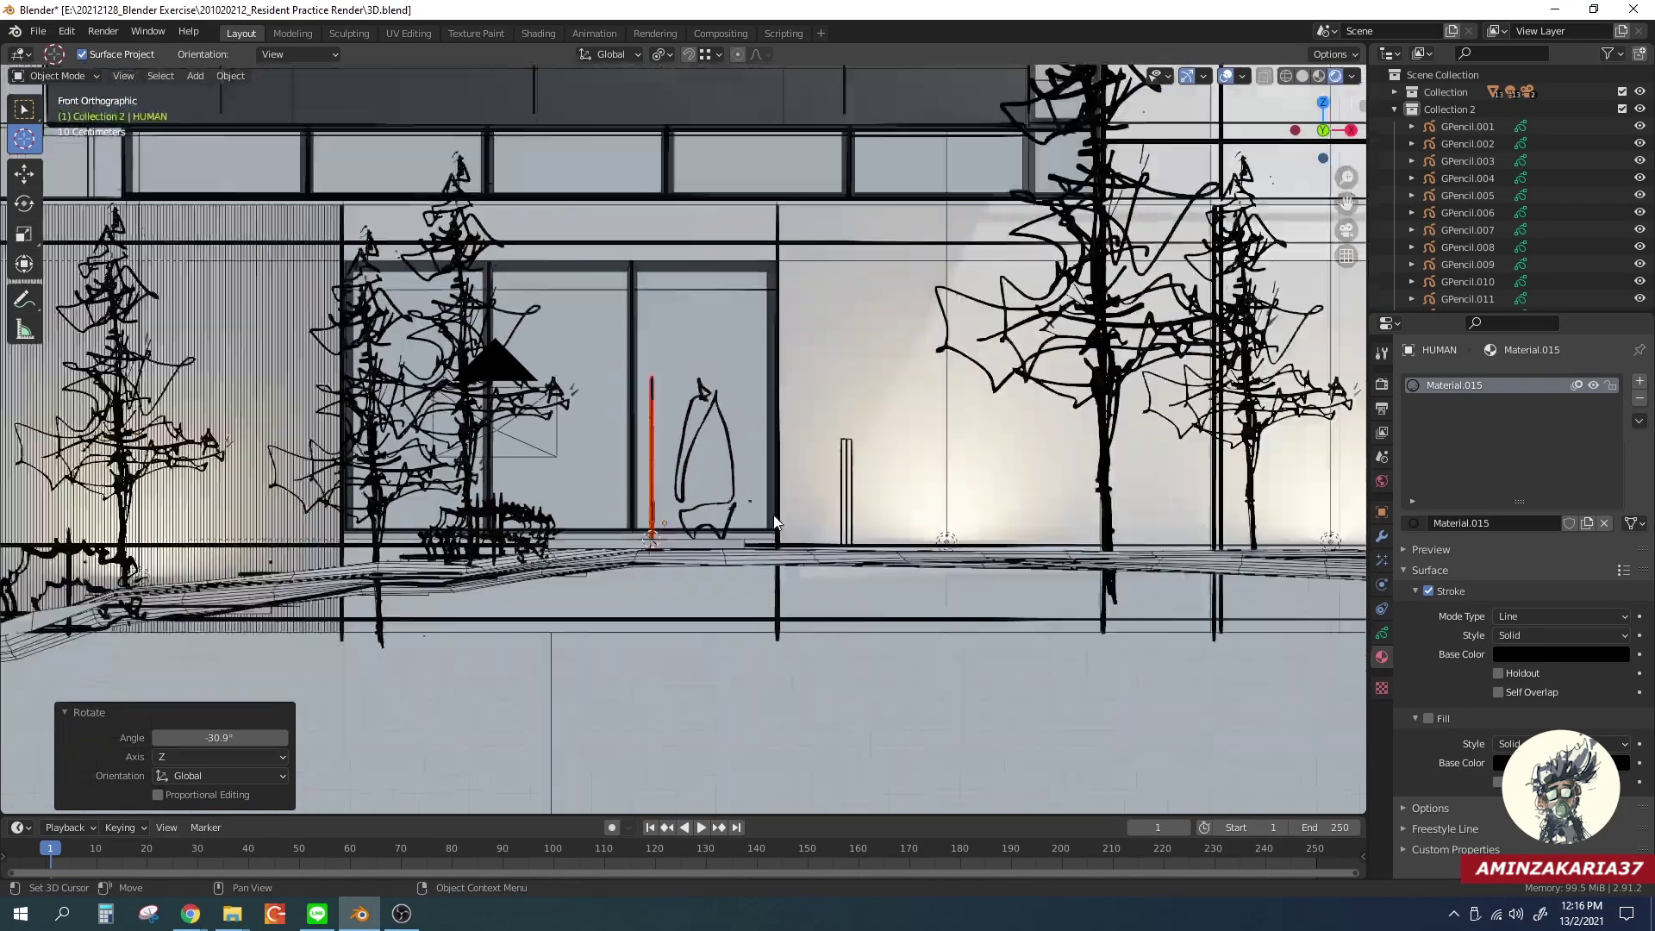
{"action": "key", "text": "KP_3"}
{"action": "scroll", "coordinate": [277, 317], "scroll_direction": "up", "scroll_amount": 3}
{"action": "scroll", "coordinate": [445, 474], "scroll_direction": "up", "scroll_amount": 2}
{"action": "mouse_move", "coordinate": [445, 473]}
{"action": "middle_mouse_down"}
{"action": "mouse_move", "coordinate": [695, 523]}
{"action": "mouse_move", "coordinate": [569, 542]}
{"action": "middle_mouse_up"}
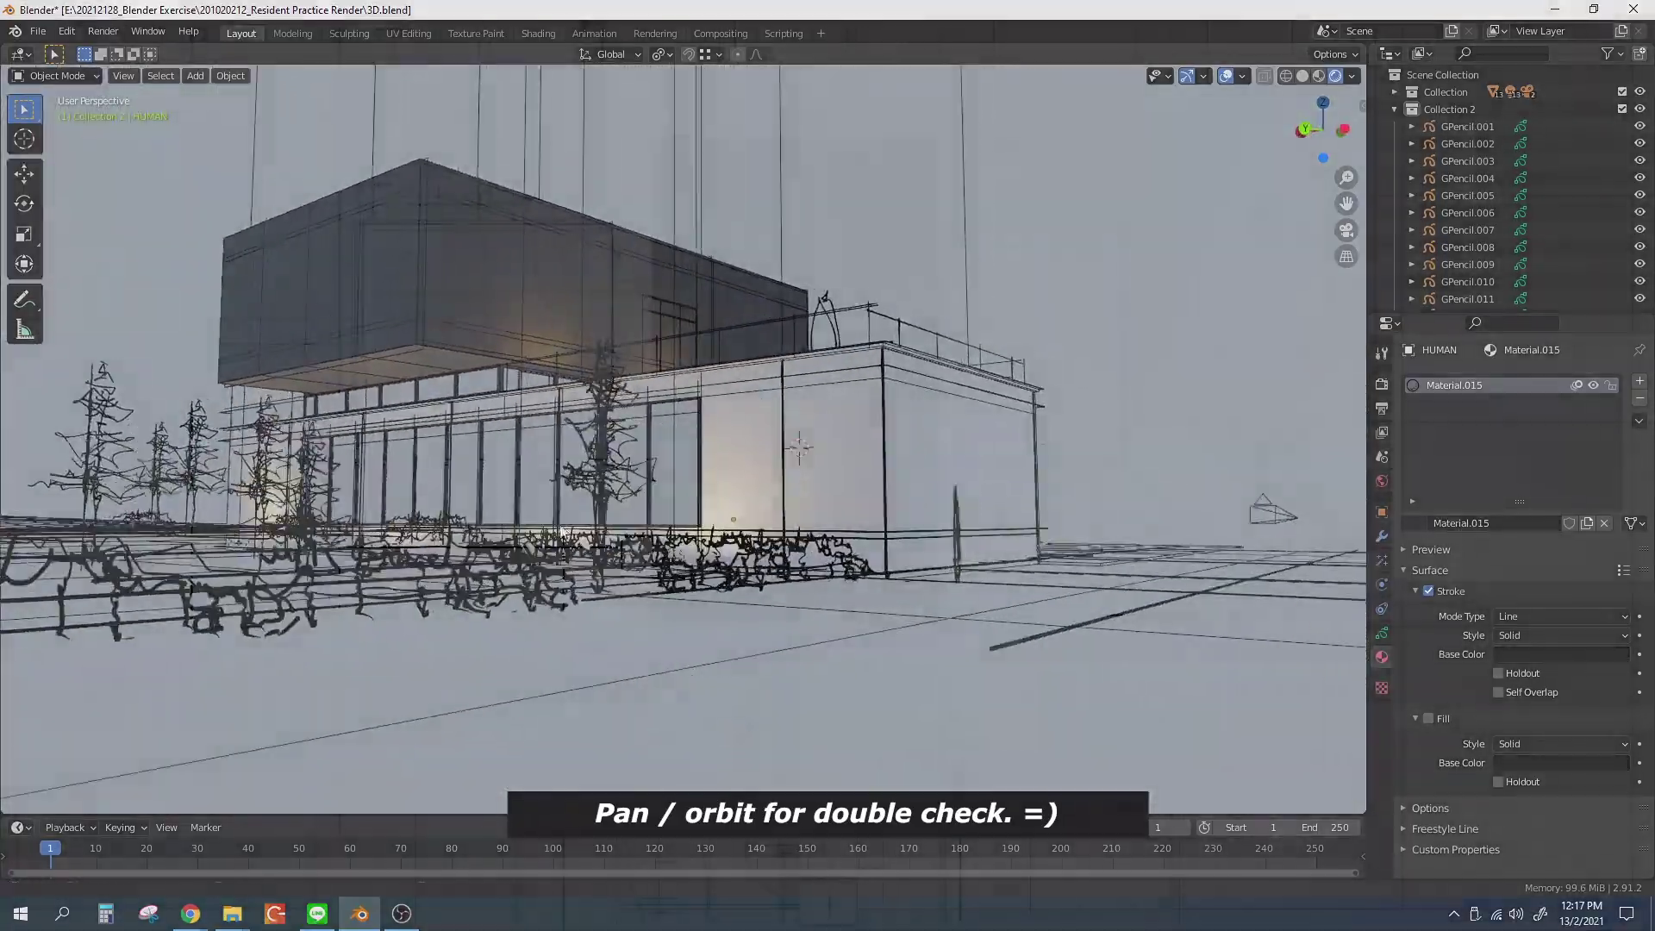